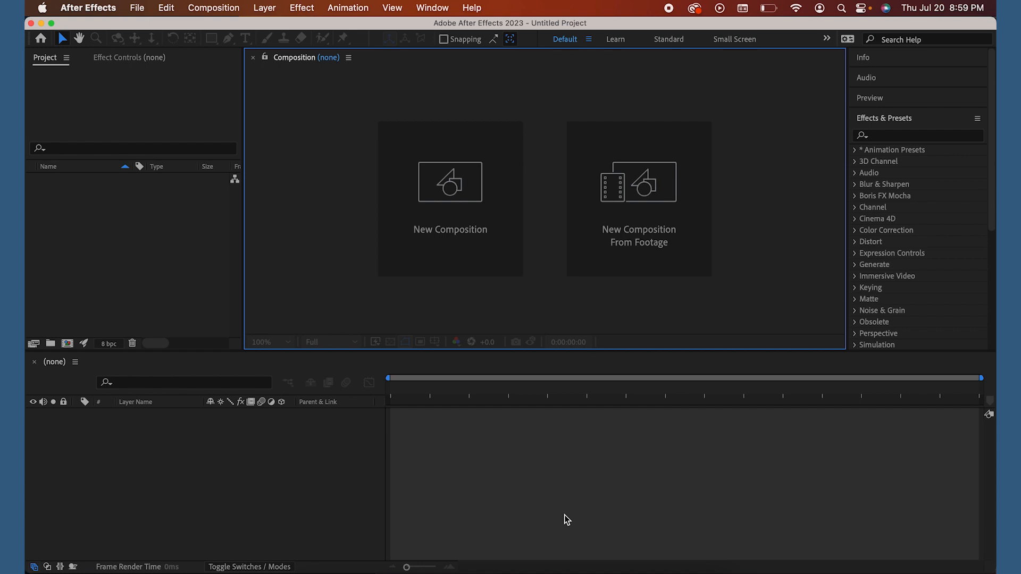
Step: Import IMG_1760.MOV from the Downloads folder into the project
key("super+Tab")
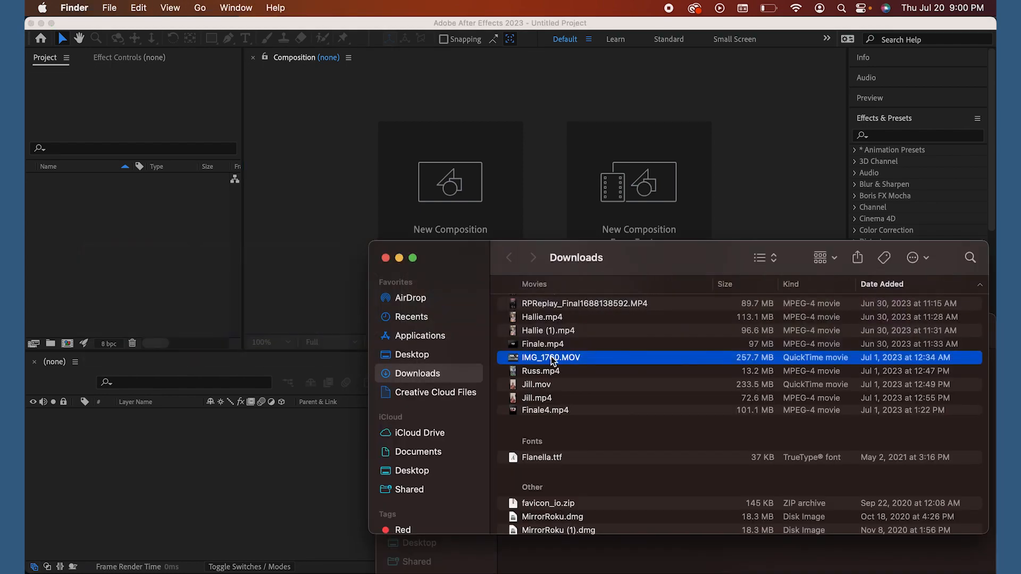
left_click(551, 360)
left_click_drag(552, 359, 191, 447)
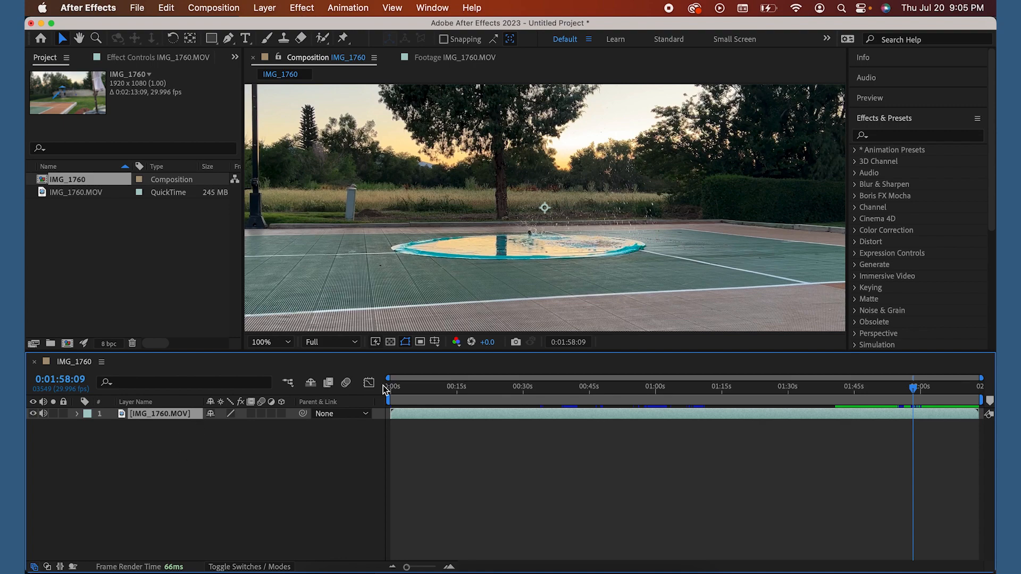
Step: Scrub through the early footage and trim the start of the IMG_1760.MOV layer to about 10 seconds
left_click_drag(408, 386, 504, 390)
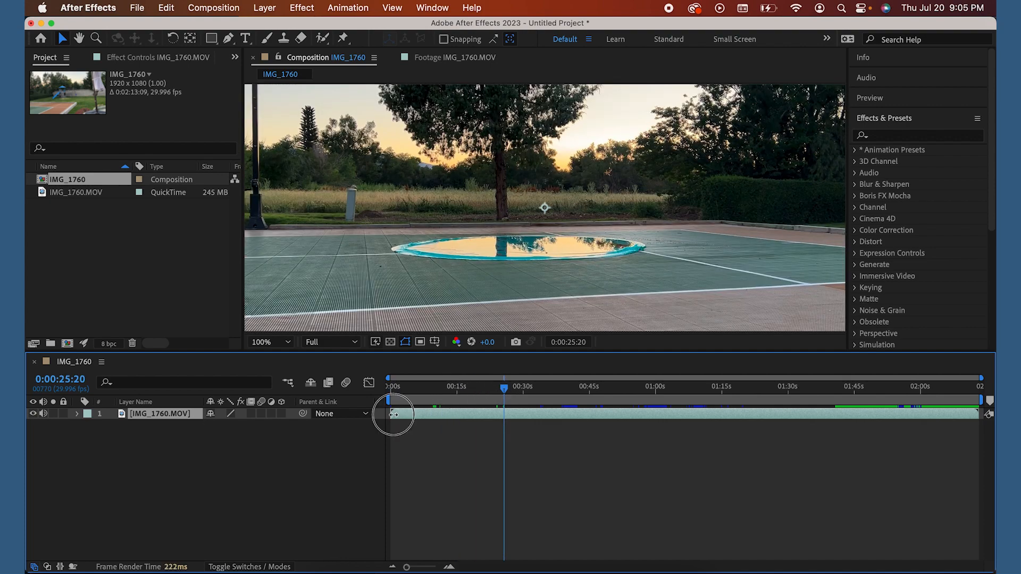
left_click_drag(393, 415, 438, 419)
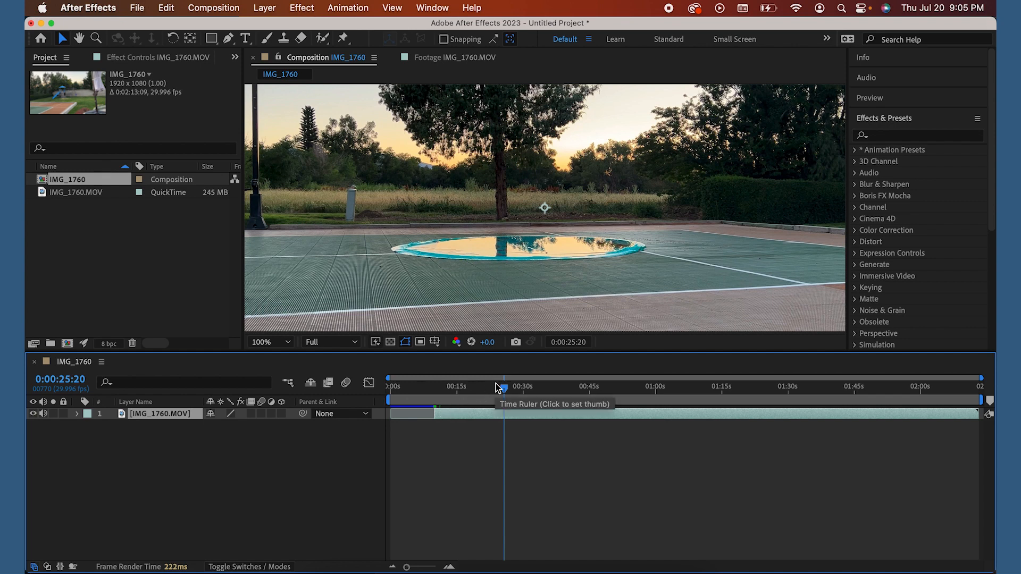
Step: Split the IMG_1760.MOV layer at 0:00:38:20 and delete the earlier piece
left_click_drag(506, 390, 519, 393)
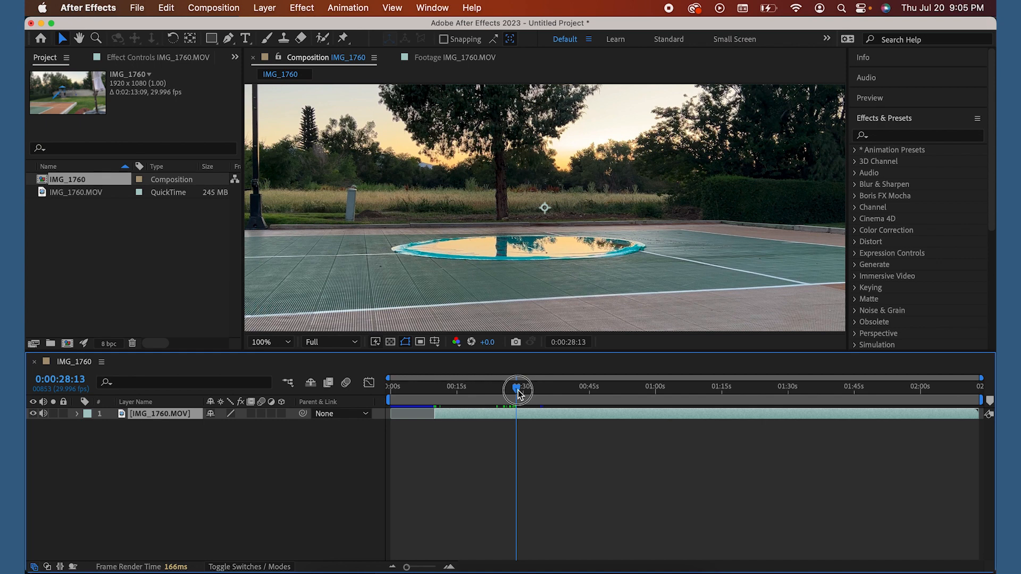
left_click_drag(518, 394, 522, 393)
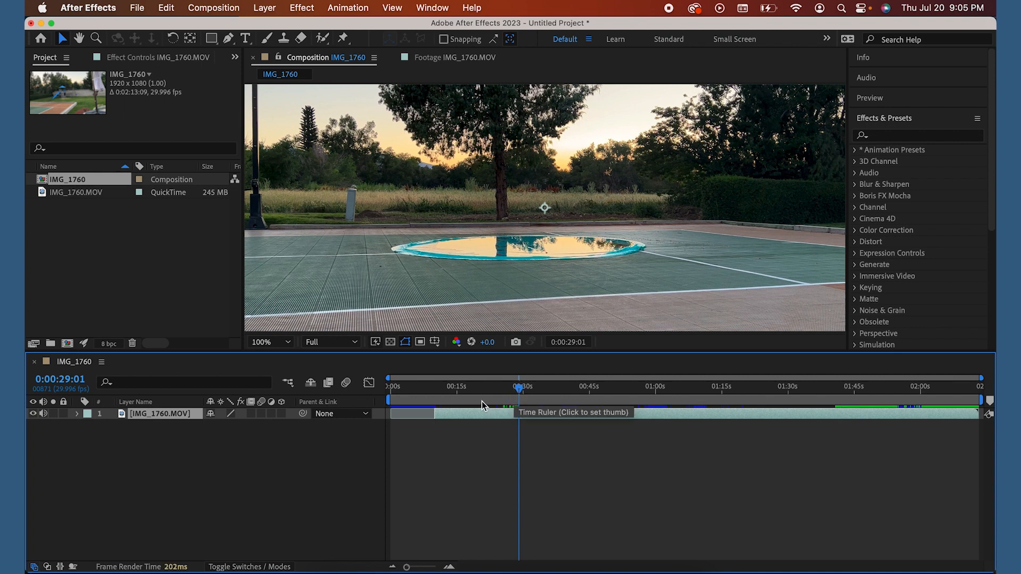
left_click_drag(519, 392, 562, 392)
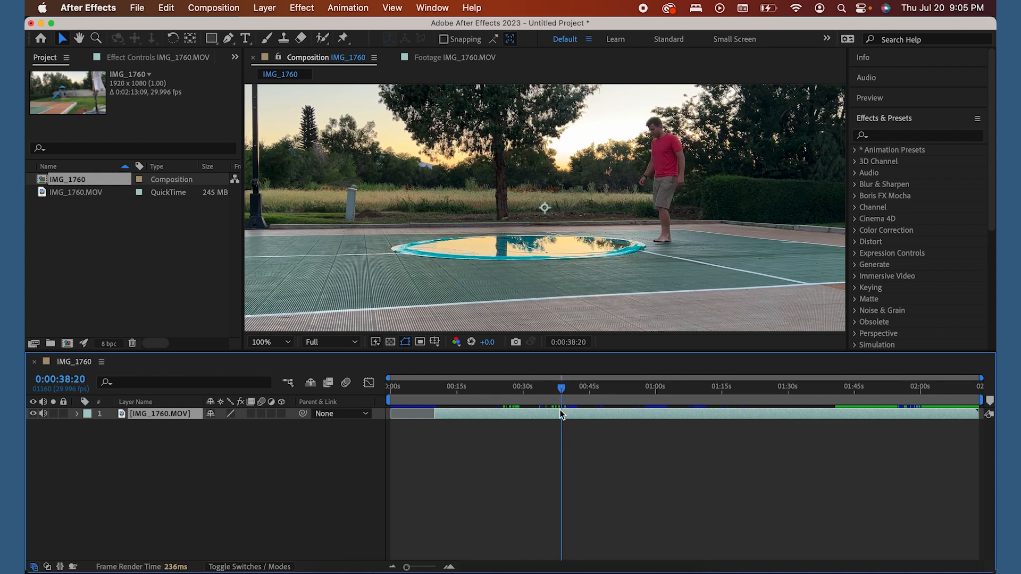
key("super+shift+d")
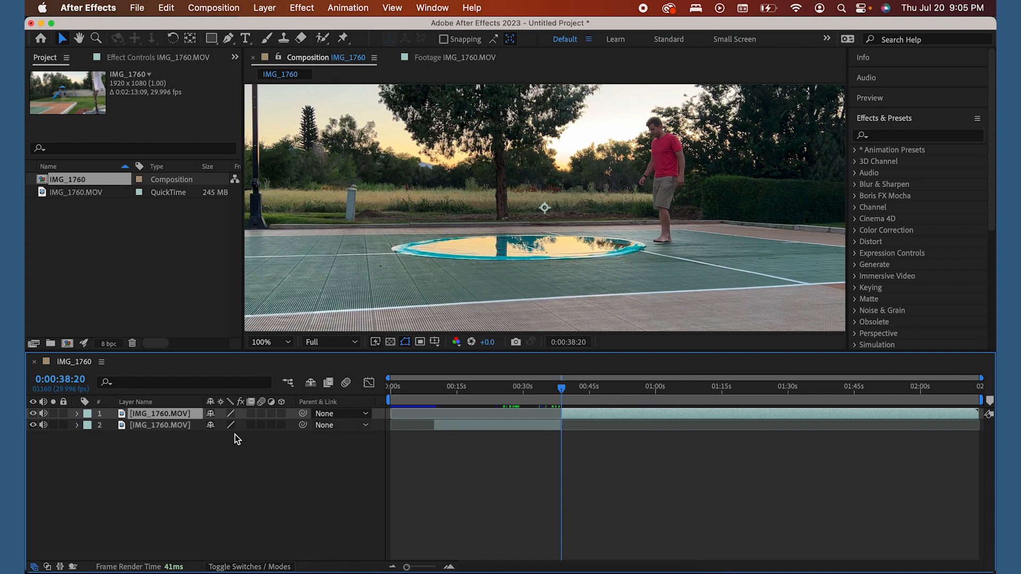
left_click(179, 429)
key("Delete")
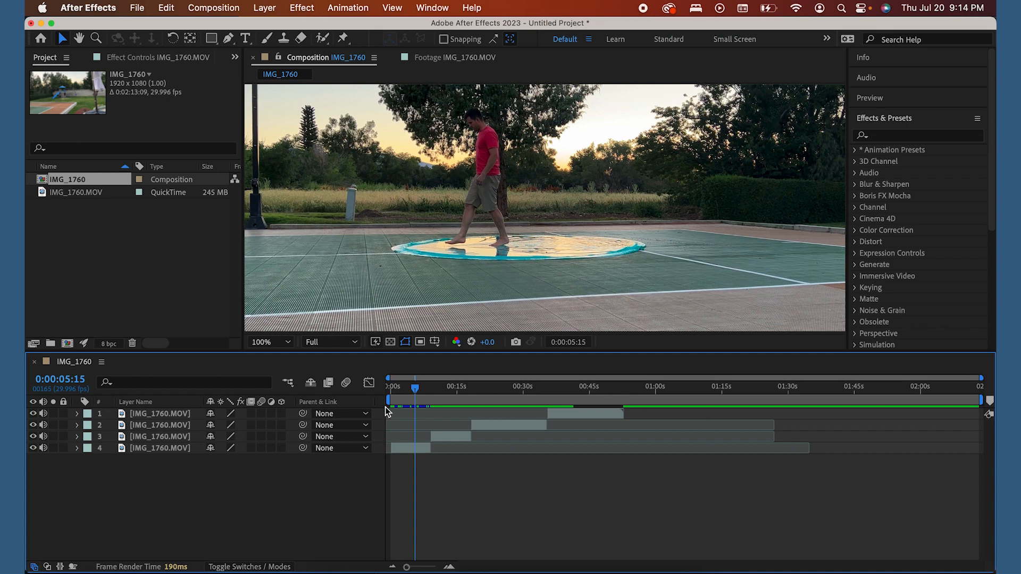
Step: Check the first clip in the timeline and rename its layer "Walking on Water"
left_click(394, 389)
left_click_drag(394, 389, 413, 389)
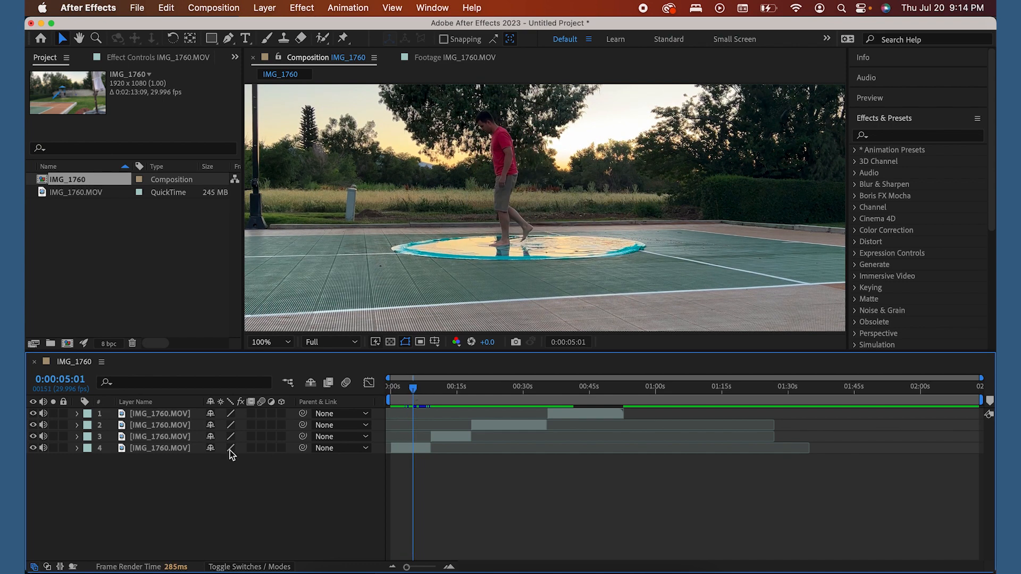
left_click(175, 450)
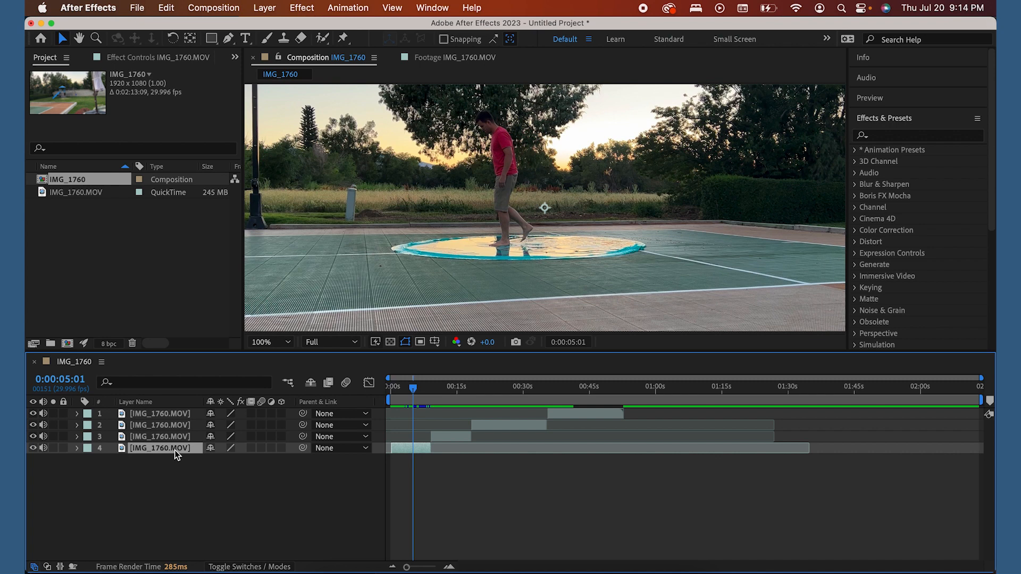
key("Return")
type("Walking on Water")
key("Return")
Step: Preview the second clip in time, on layer 3, and rename that layer "Jumping into water"
left_click(145, 436)
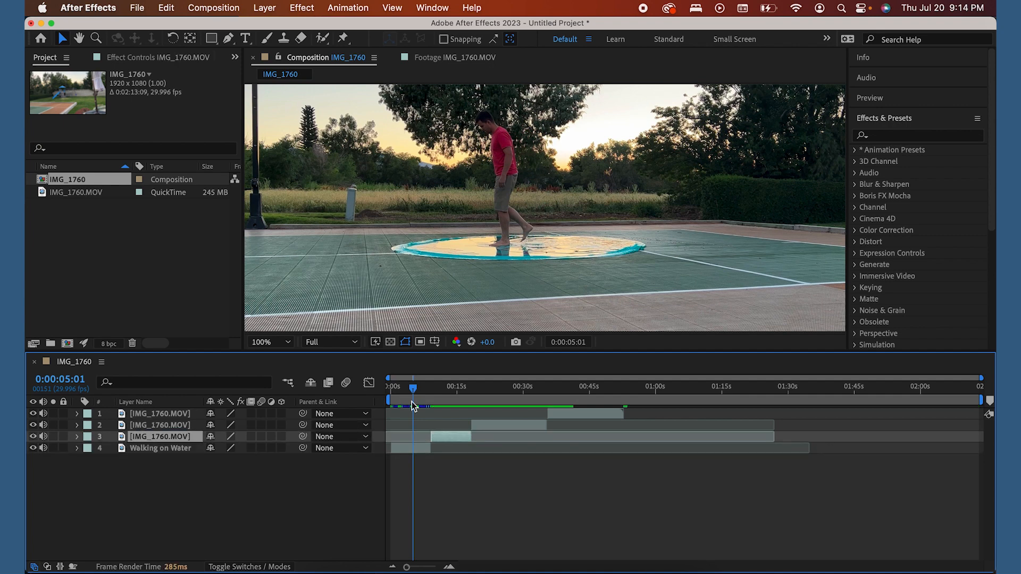
left_click(423, 390)
left_click_drag(424, 393, 453, 390)
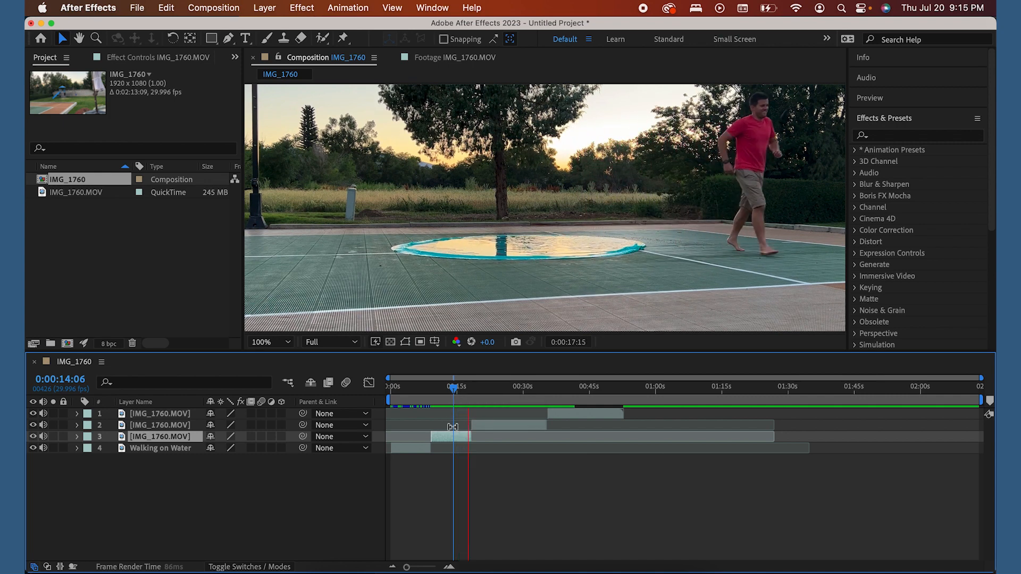
key("space")
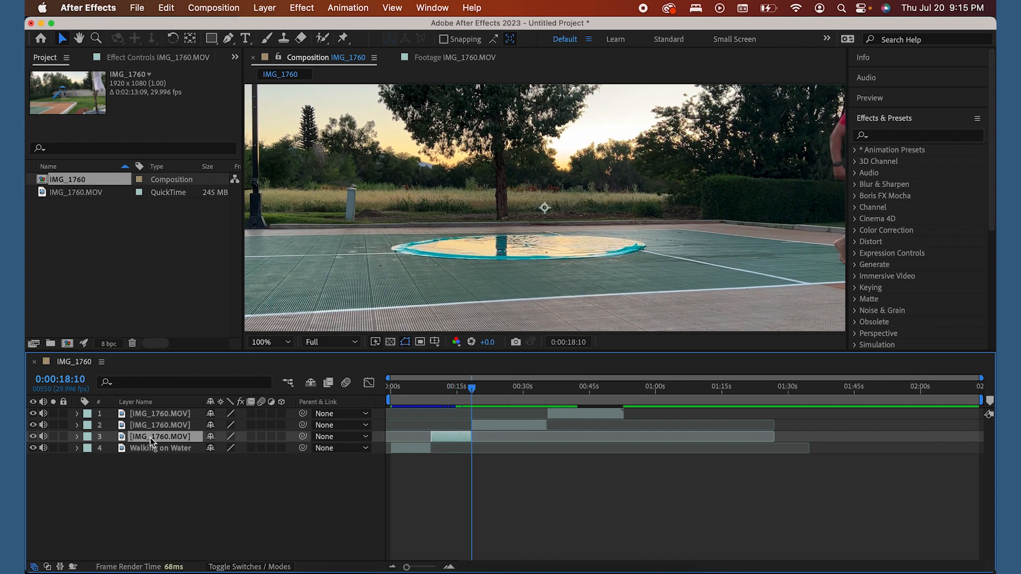
key("Return")
type("Jumping into poo")
key("BackSpace")
key("BackSpace")
key("BackSpace")
type("water")
key("Return")
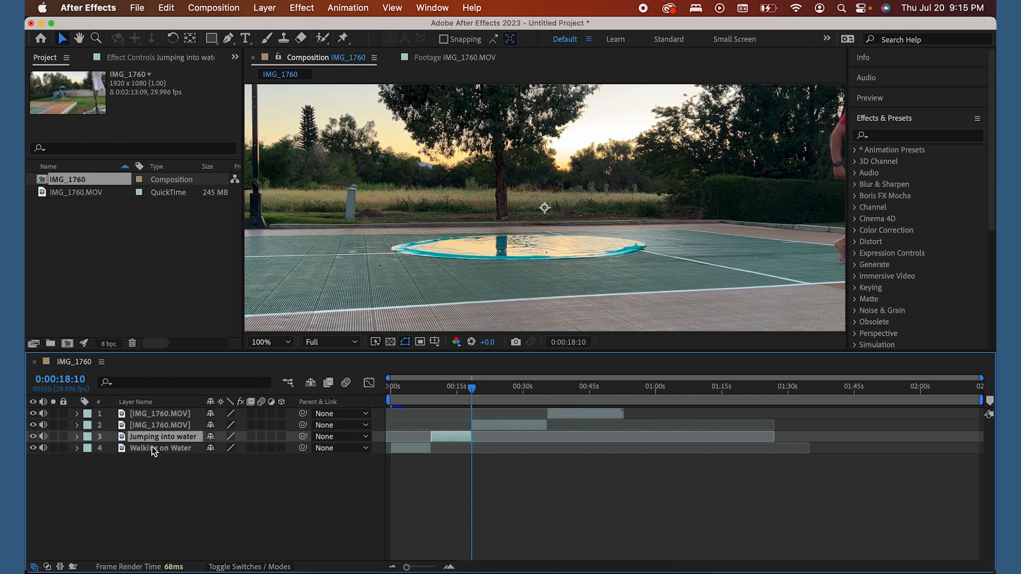
Step: Change the capitalization of layer 4's name so it reads "Walking on water"
left_click(177, 447)
key("Return")
left_click(177, 448)
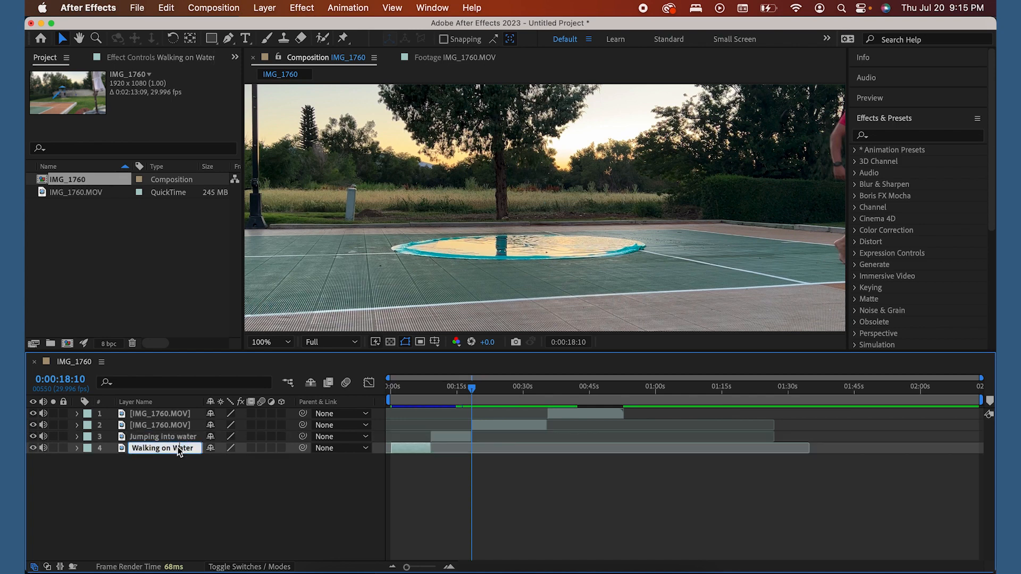
type("w")
key("Return")
Step: Preview the empty-scene clip on layer 2 and rename that layer "Background"
left_click(166, 426)
key("space")
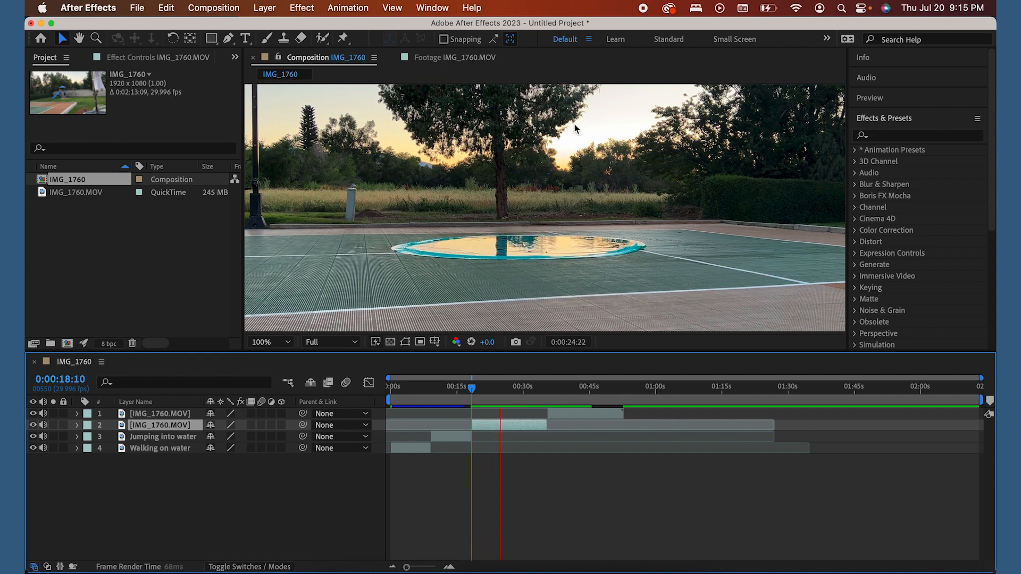
key("space")
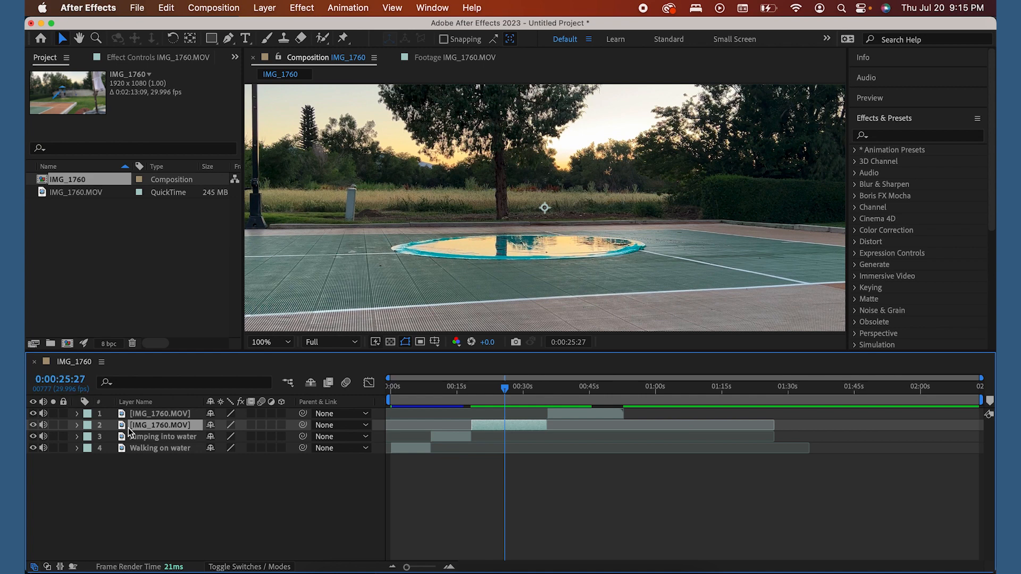
key("Return")
type("Background")
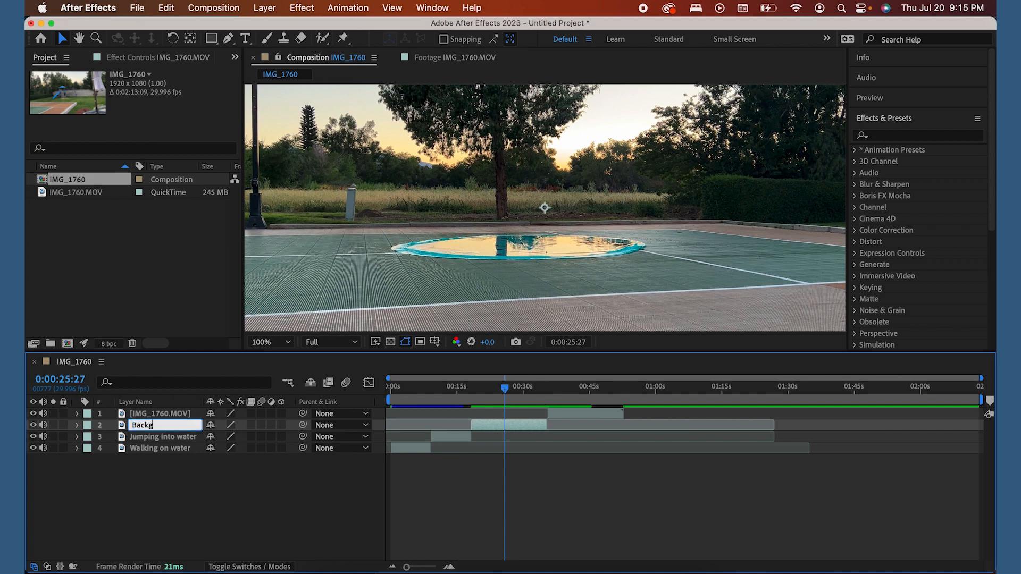
Step: Preview the last clip in the timeline, on layer 1, and rename that layer "Splash"
left_click(170, 417)
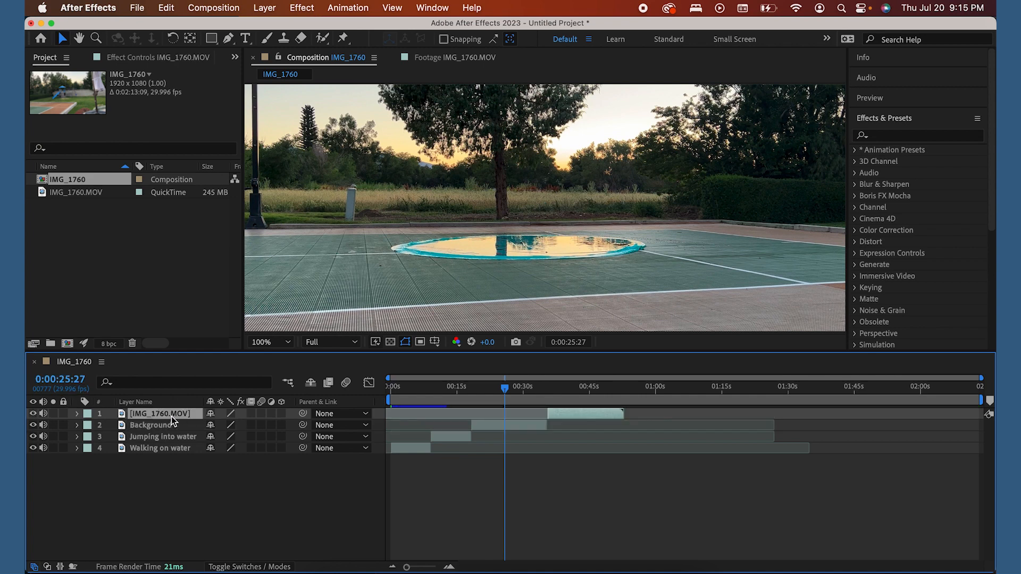
left_click(547, 389)
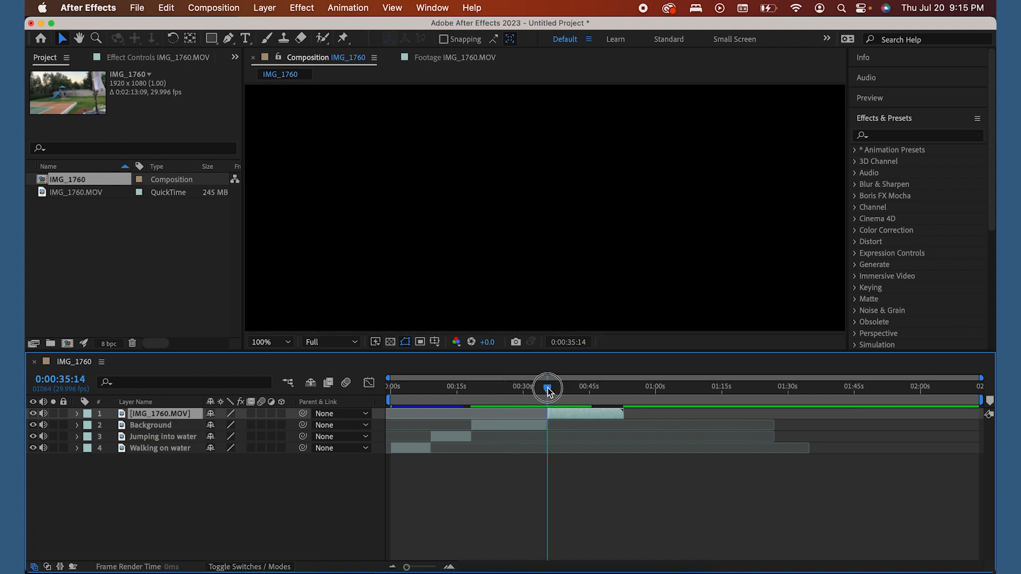
key("space")
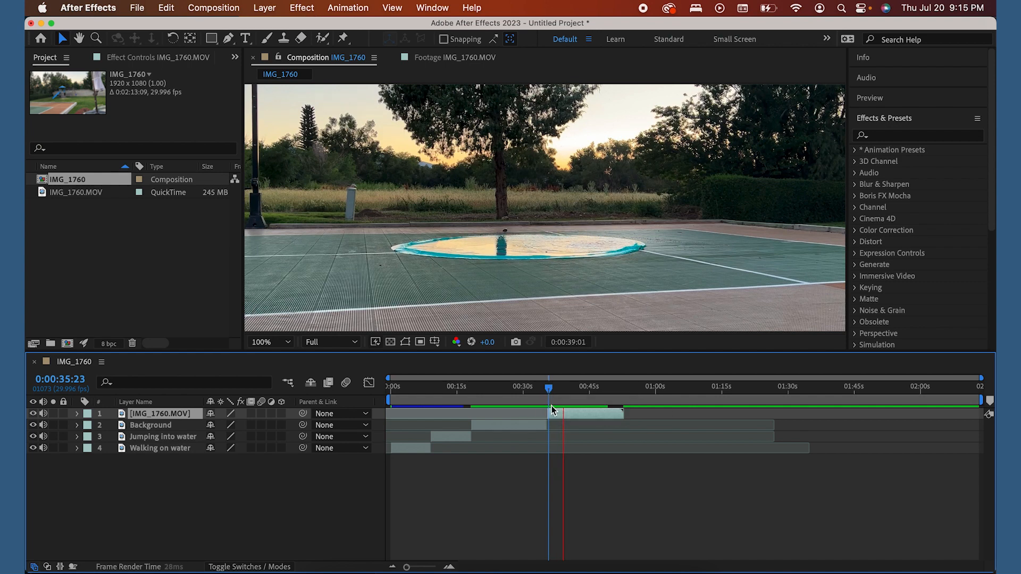
left_click(568, 385)
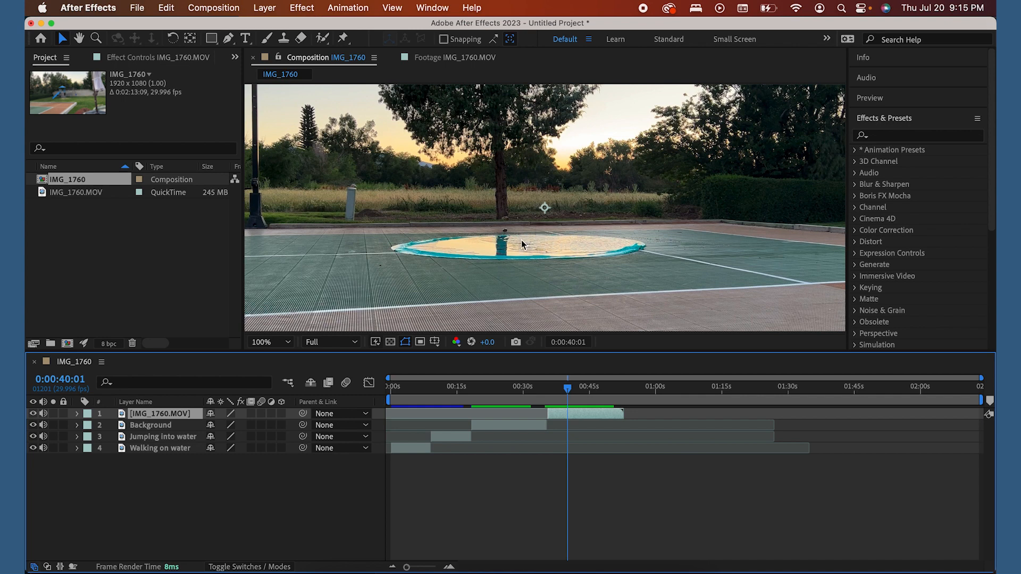
key("Return")
type("Background 2")
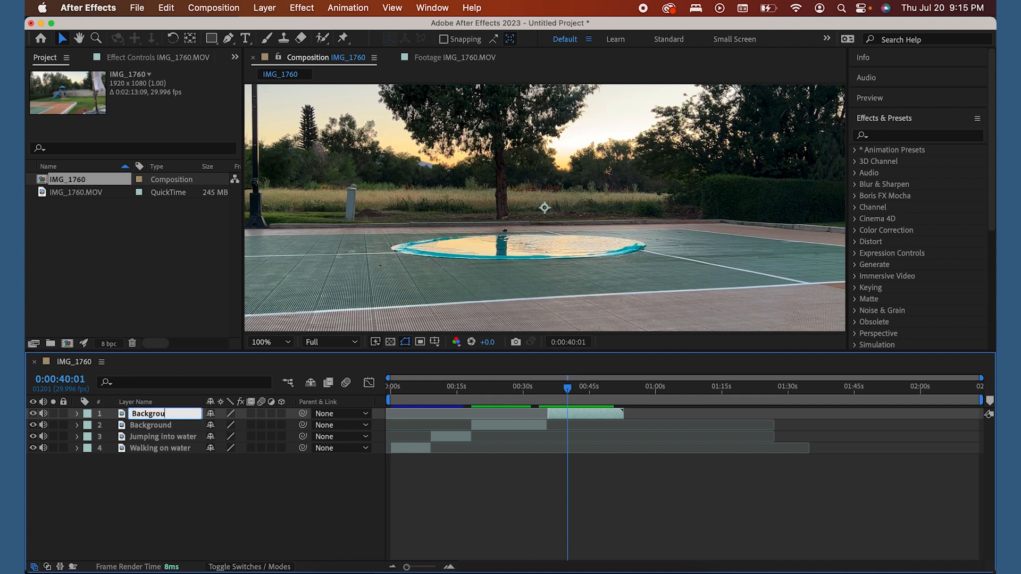
key("BackSpace")
key("BackSpace")
key("BackSpace")
key("BackSpace")
key("BackSpace")
key("BackSpace")
key("BackSpace")
key("BackSpace")
key("BackSpace")
key("BackSpace")
key("BackSpace")
key("BackSpace")
type("Splash")
key("Return")
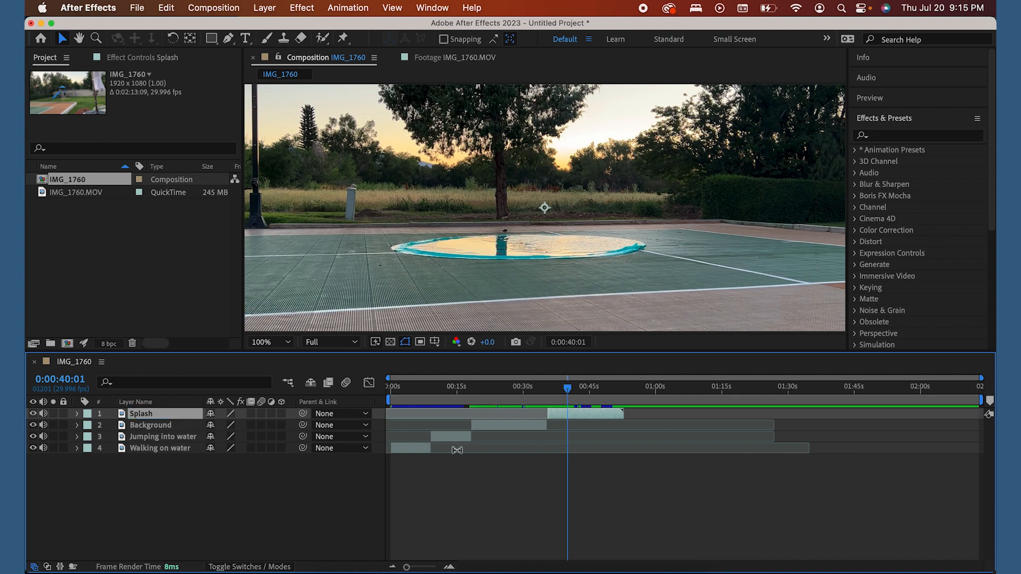
Step: Examine the jump into the water frame by frame around the moment the feet touch the surface
left_click_drag(396, 387, 430, 390)
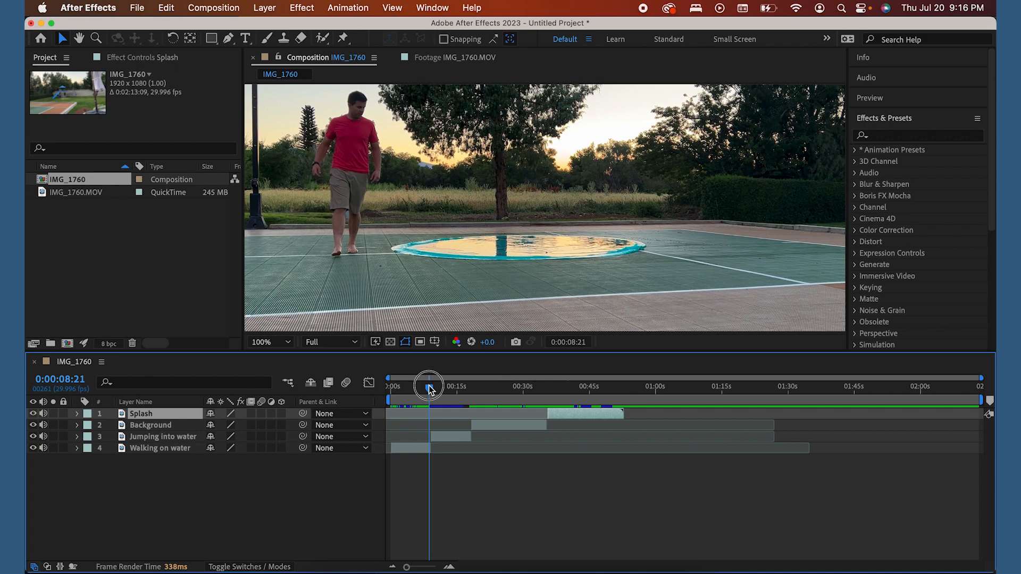
left_click_drag(430, 390, 449, 390)
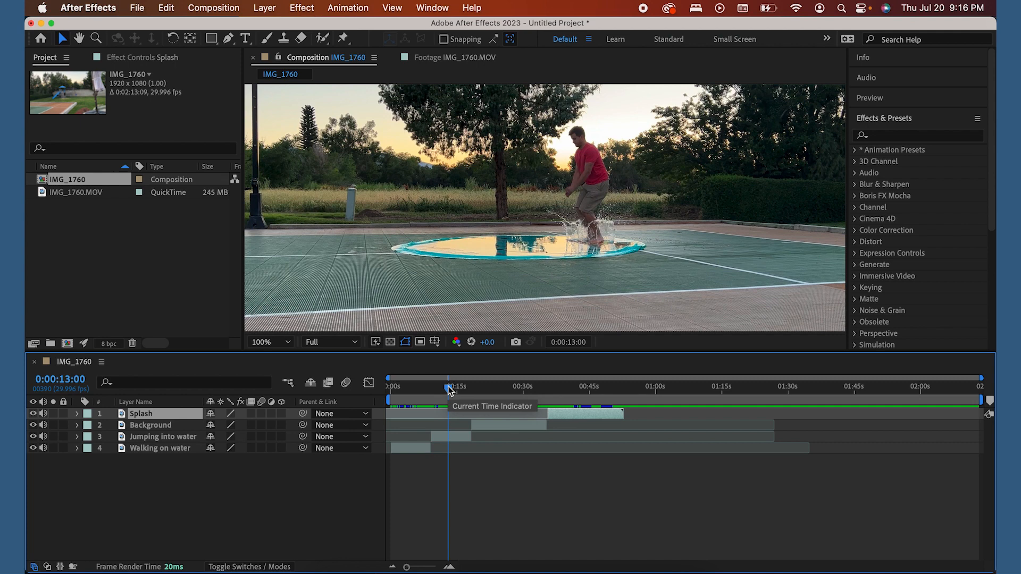
key("super+Left")
key("super+Left")
key("super+Left")
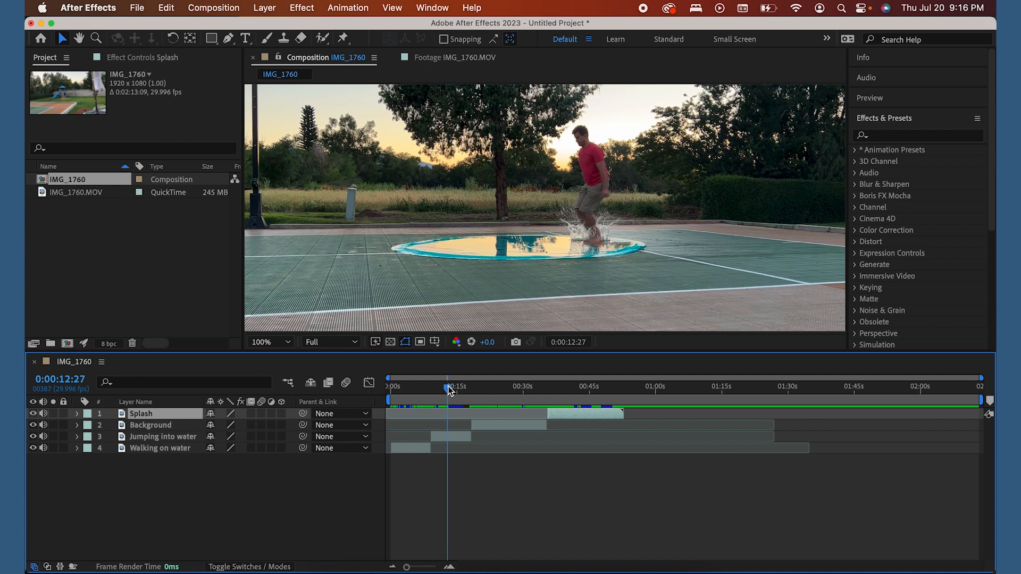
key("super+Left")
key("super+Left")
key("super+Left")
key("super+Left")
key("super+Left")
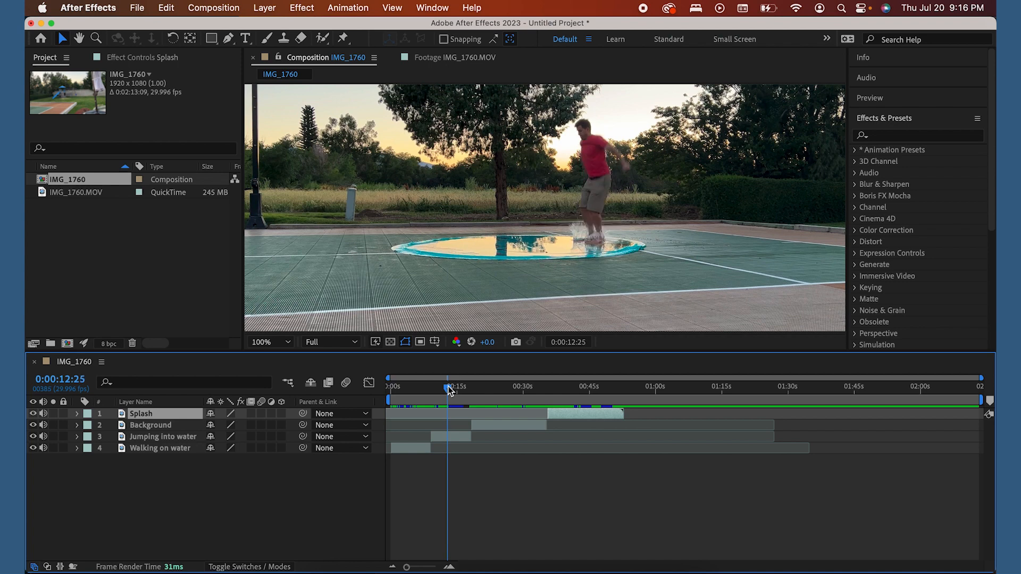
key("super+Left")
key("super+Left")
key("super+Left")
key("super+Left")
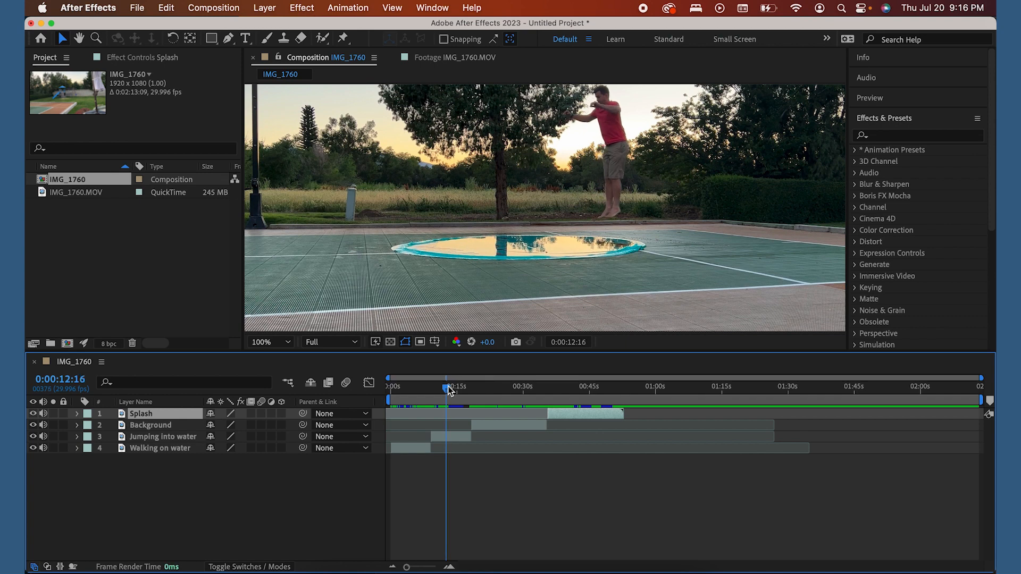
key("super+Right")
key("super+Right")
key("super+Right")
key("super+Right")
key("super+Right")
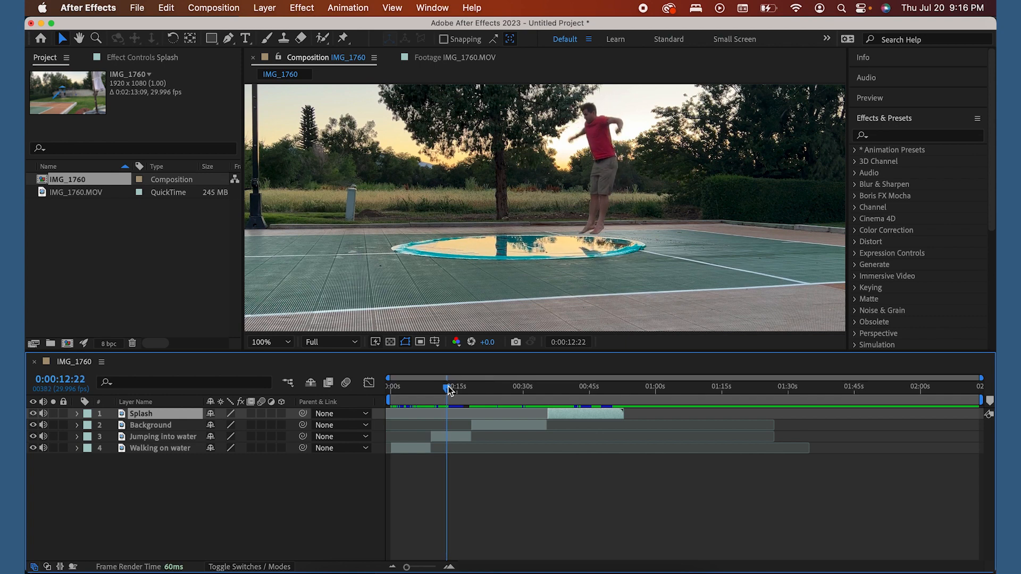
key("super+Right")
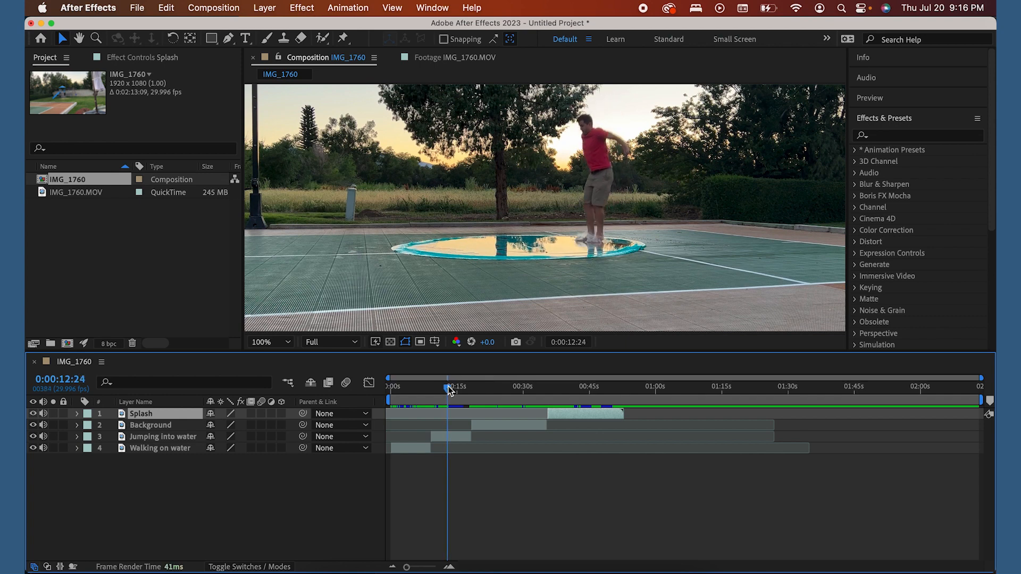
key("super+Right")
key("super+Right")
key("super+Right")
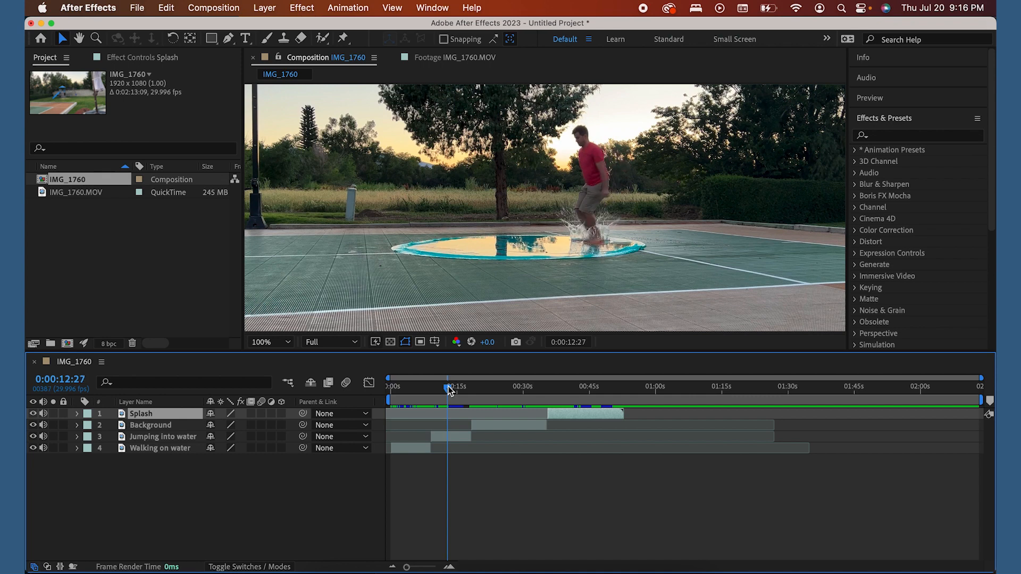
Step: Compare the frames around the water contact and park the playhead at 0:00:12:25, as the splash begins
key("super+Left")
key("super+Left")
key("super+Right")
key("super+Right")
key("super+Right")
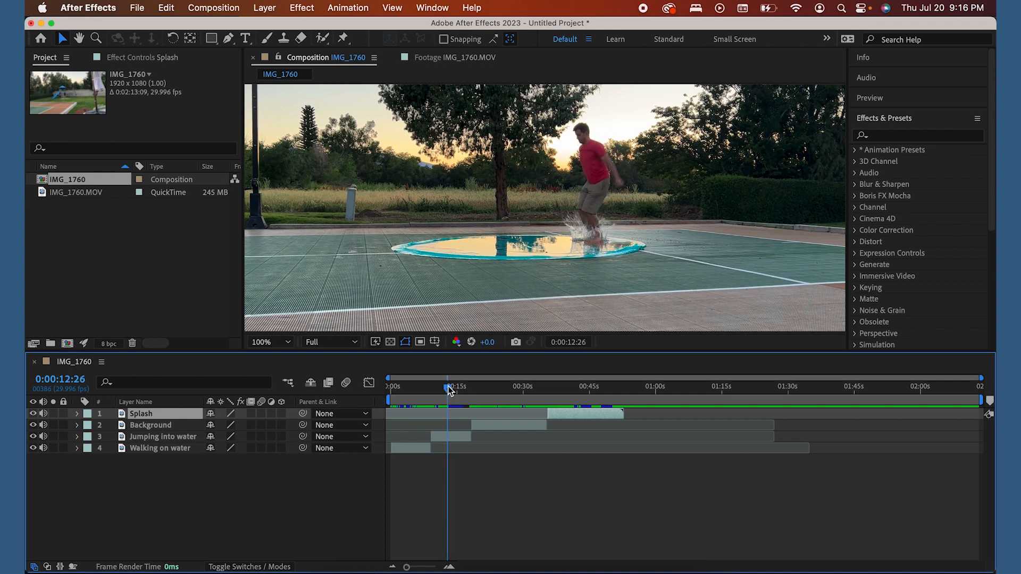
key("super+Left")
key("super+Left")
key("super+Left")
key("super+Left")
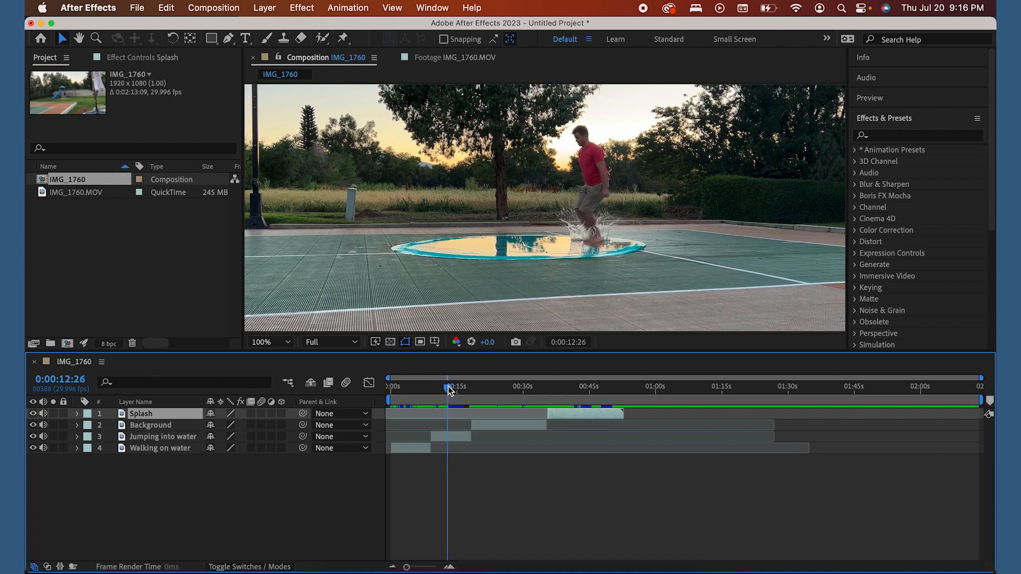
key("super+Right")
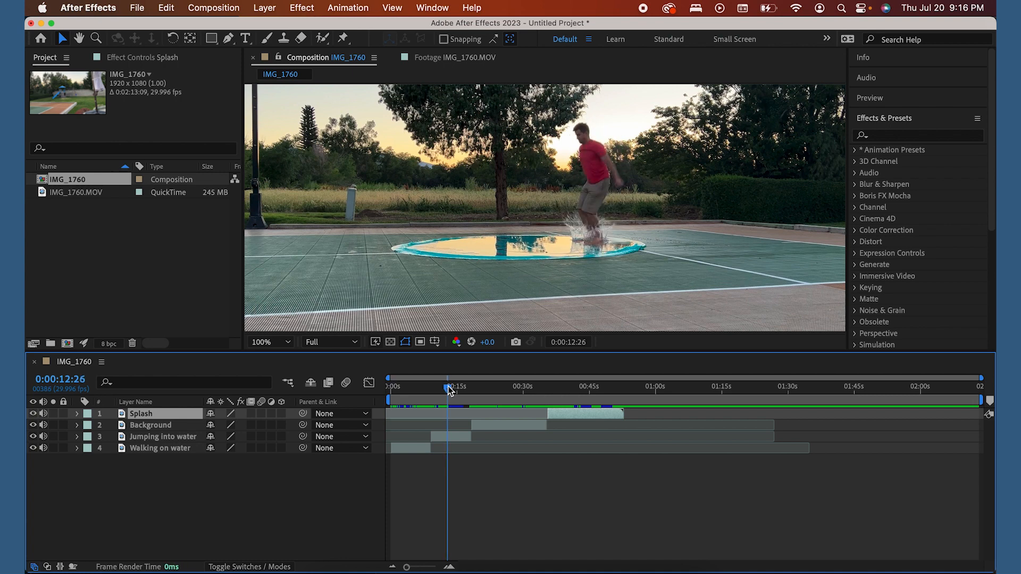
key("super+Left")
key("super+Left")
key("super+Right")
key("super+Right")
key("super+Right")
key("super+Right")
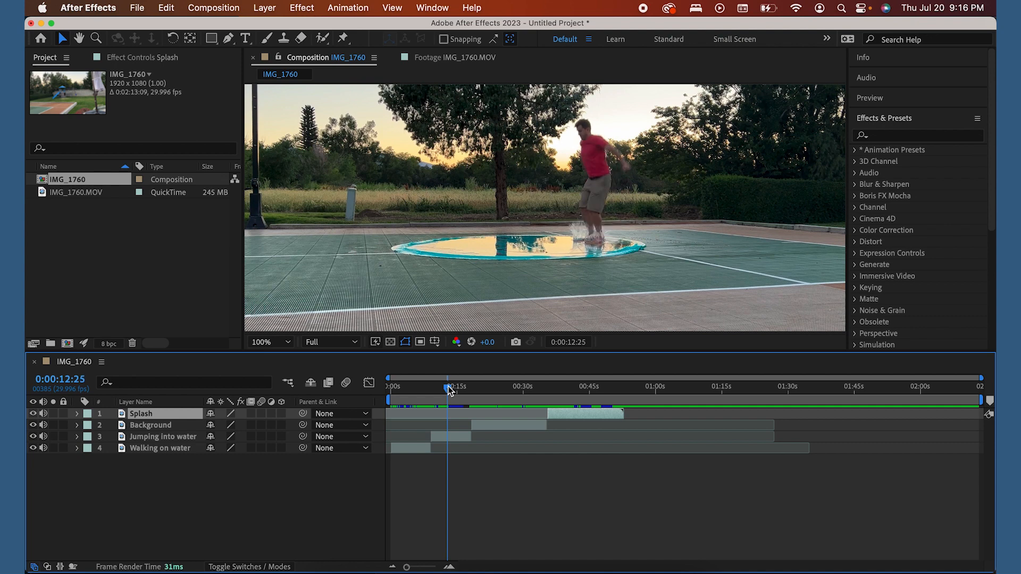
Step: Split the Jumping into water layer at 0:00:12:25 and delete the portion after the split
left_click(447, 439)
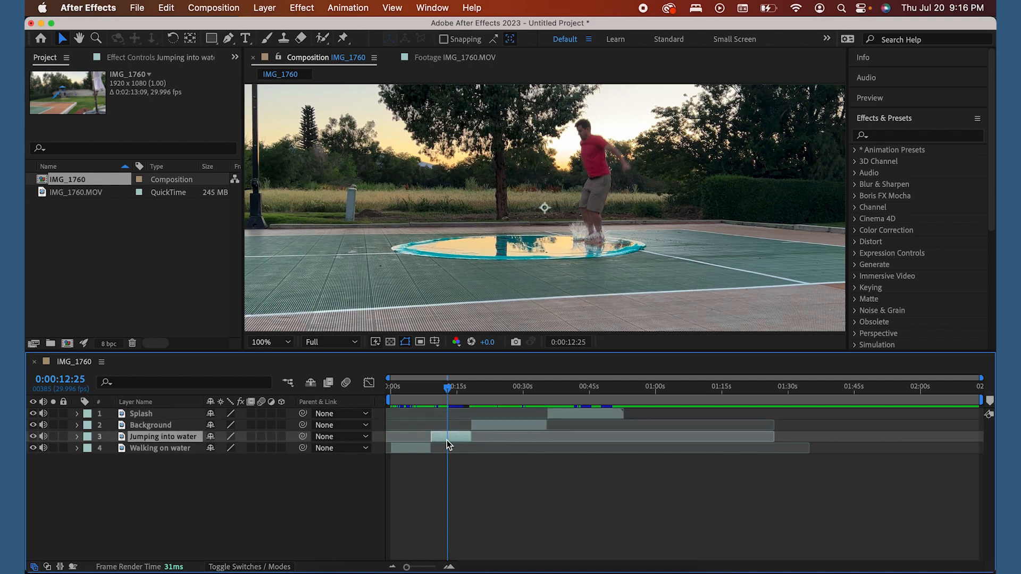
key("super+shift+d")
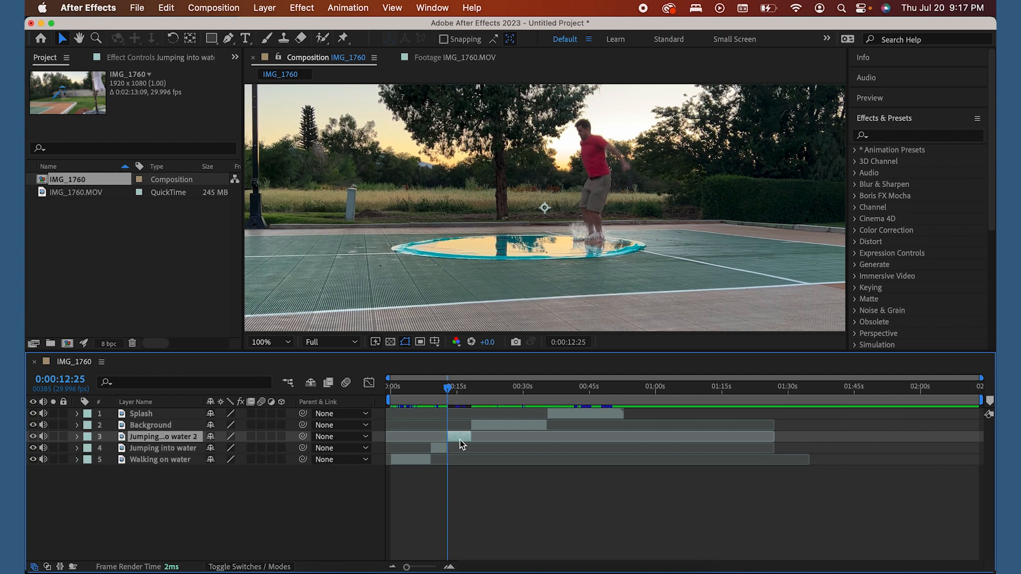
key("Delete")
Step: Move the Splash and Background layers earlier together so Background starts at 0:00:12:25, directly after the jump clip
left_click(490, 413)
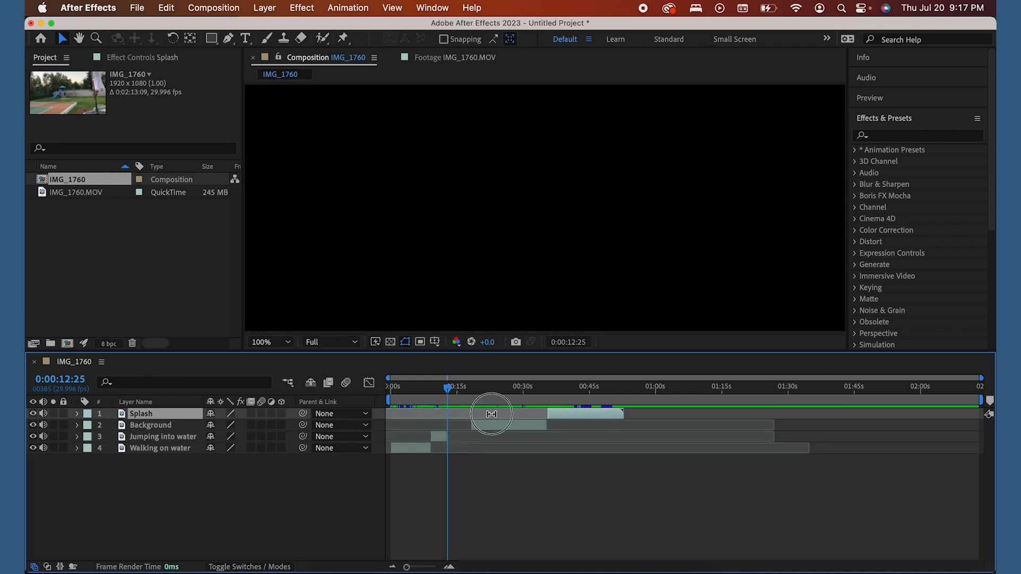
left_click(489, 426, "shift")
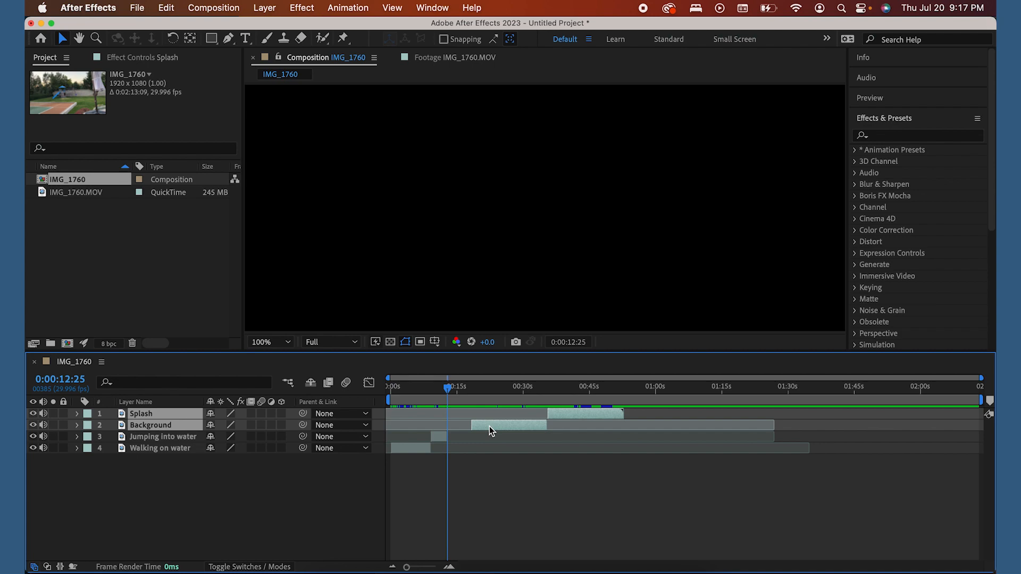
left_click_drag(489, 427, 460, 430)
key("equal")
key("equal")
key("equal")
key("equal")
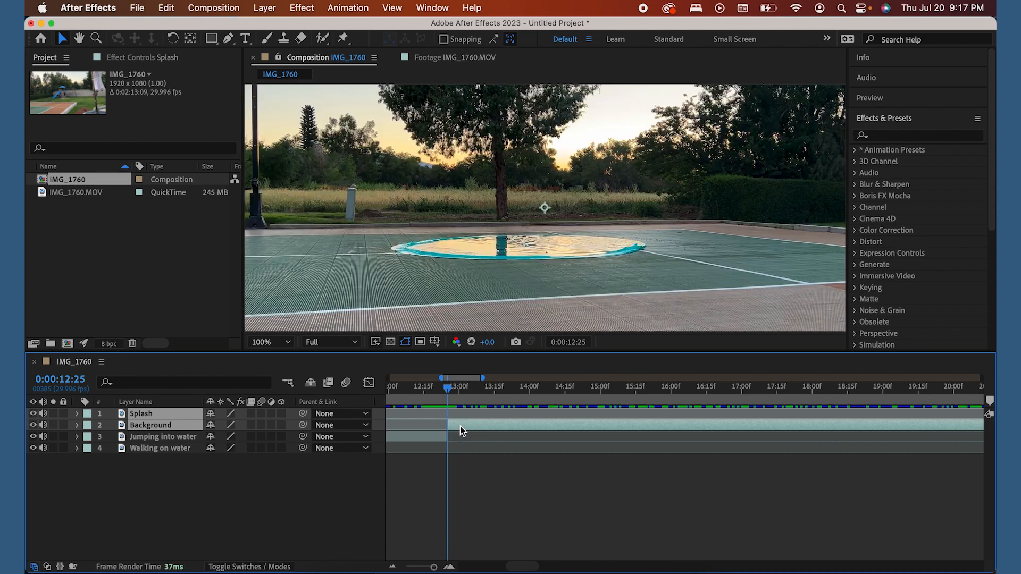
key("minus")
key("minus")
key("minus")
key("minus")
key("minus")
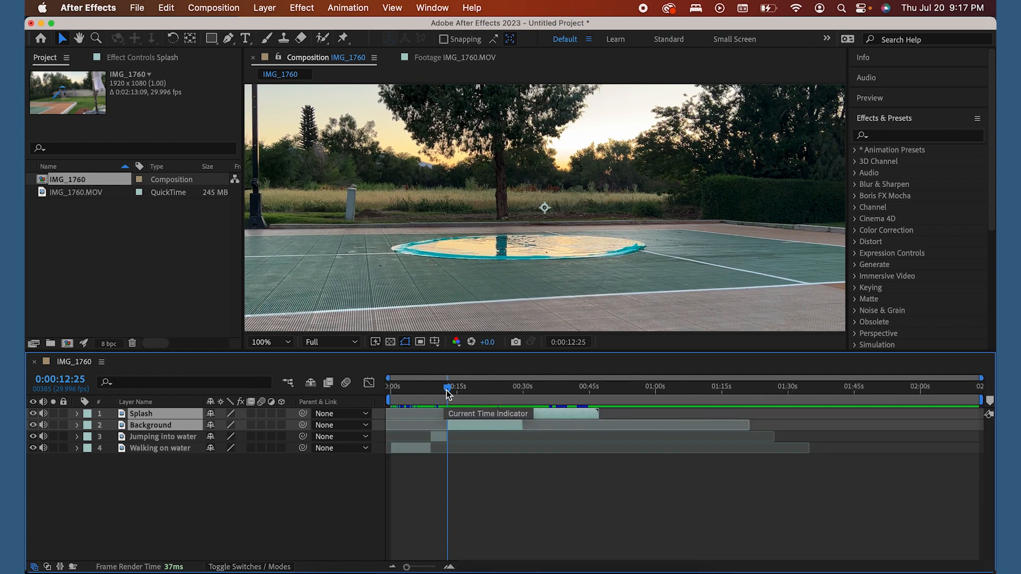
Step: Preview the transition from the jump clip to the empty background
left_click_drag(445, 389, 433, 390)
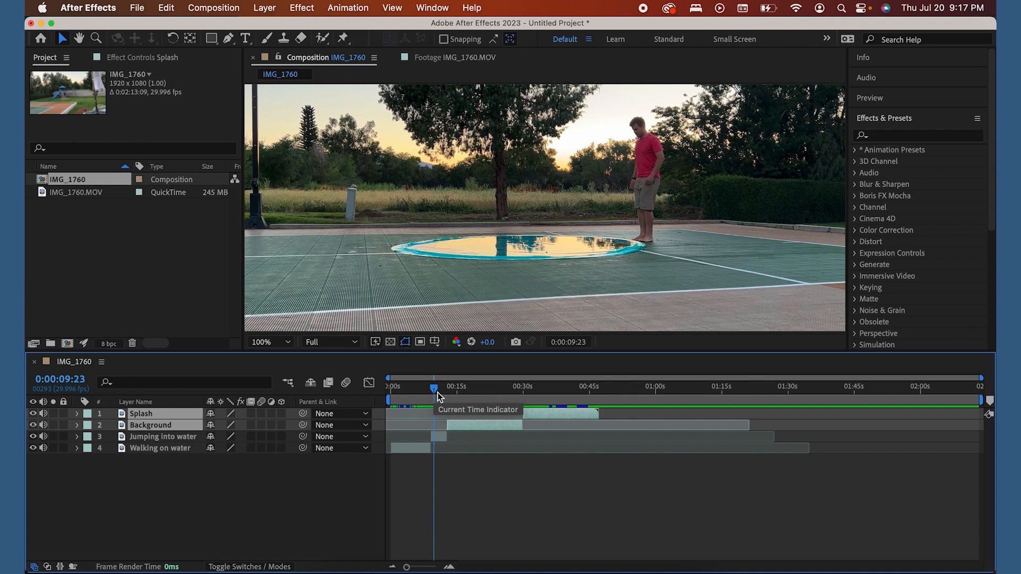
left_click_drag(438, 392, 426, 387)
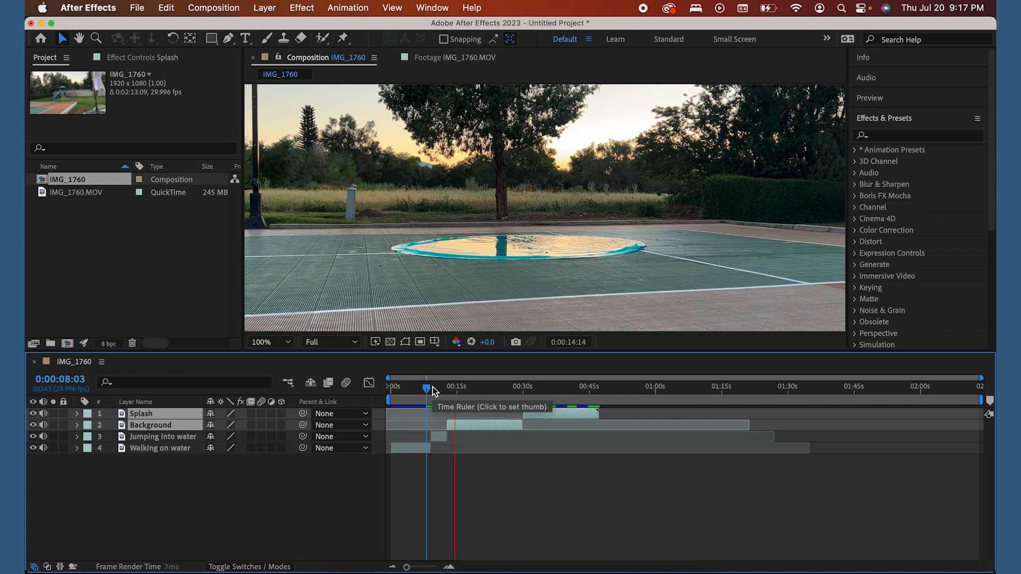
left_click(444, 387)
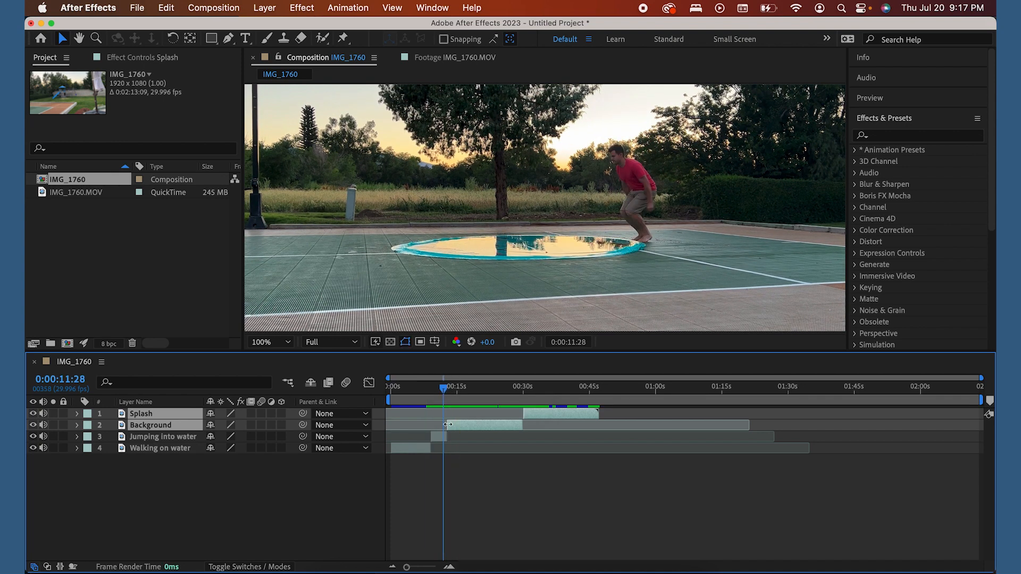
key("equal")
key("equal")
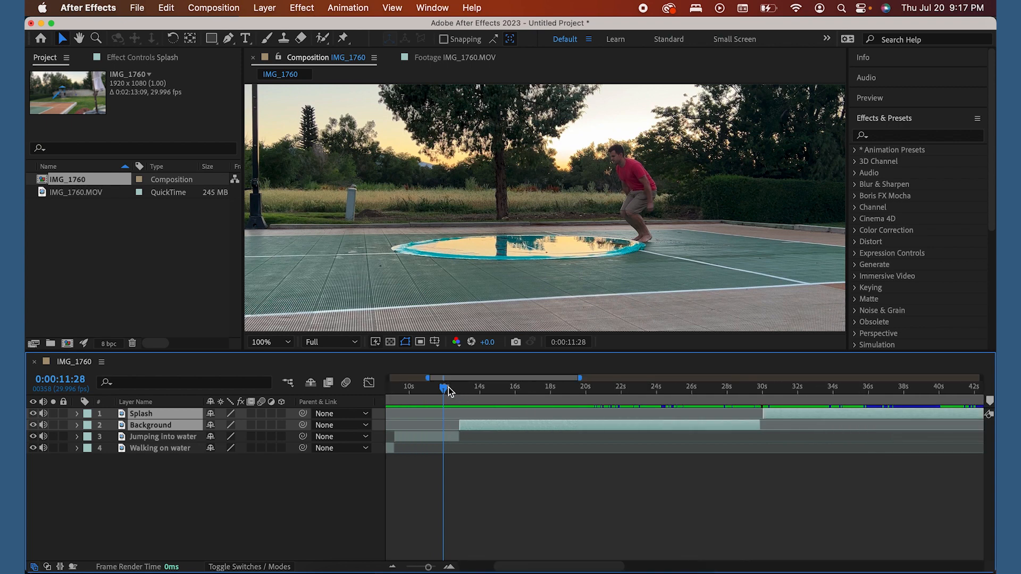
key("space")
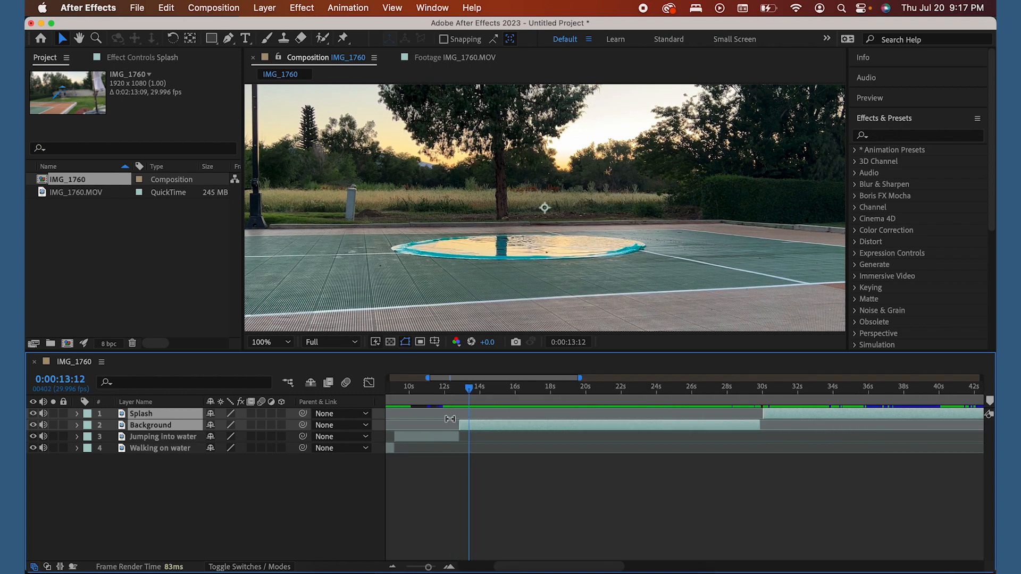
Step: Move Background and Splash later to about 0:00:13:12, extend the end of Jumping into water to meet Background, and preview the cut
mouse_move(467, 425)
left_mouse_down()
mouse_move(476, 427)
mouse_move(468, 435)
left_mouse_up()
left_click_drag(455, 392, 453, 394)
key("space")
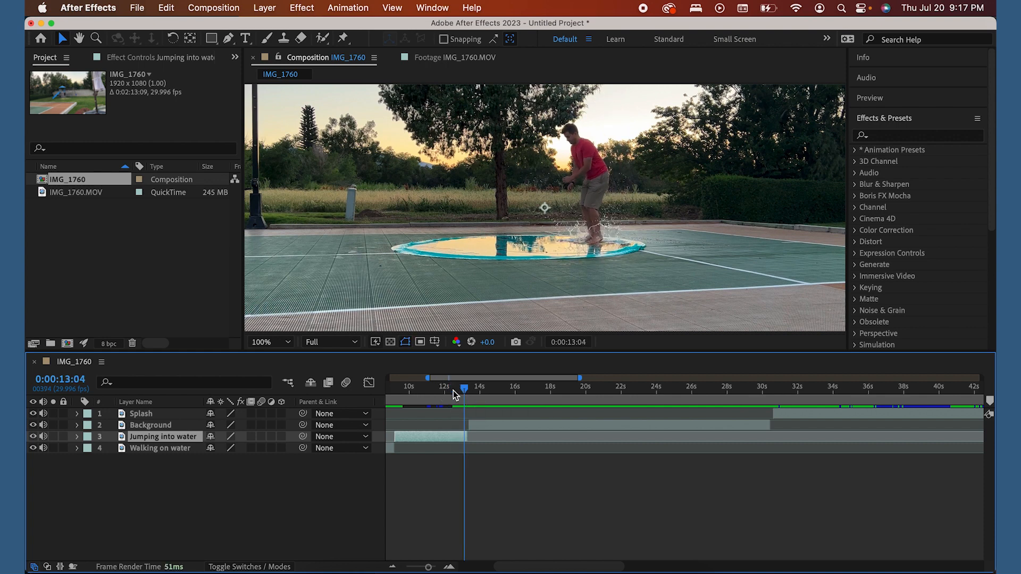
Step: Trim the end of the Jumping into water layer to 0:00:12:25, where the feet enter the water
key("equal")
key("equal")
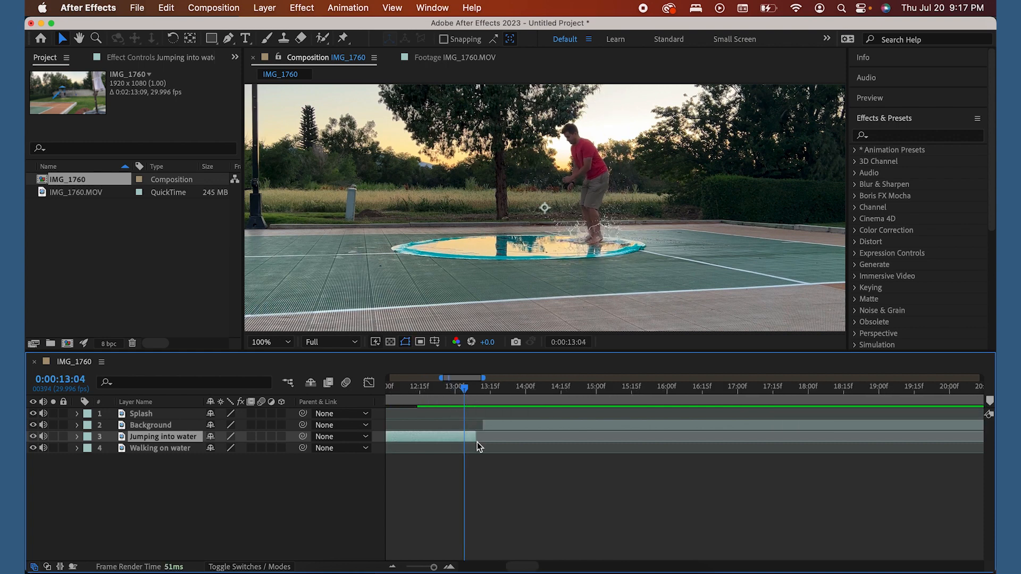
left_click_drag(477, 443, 456, 440)
left_click(438, 387)
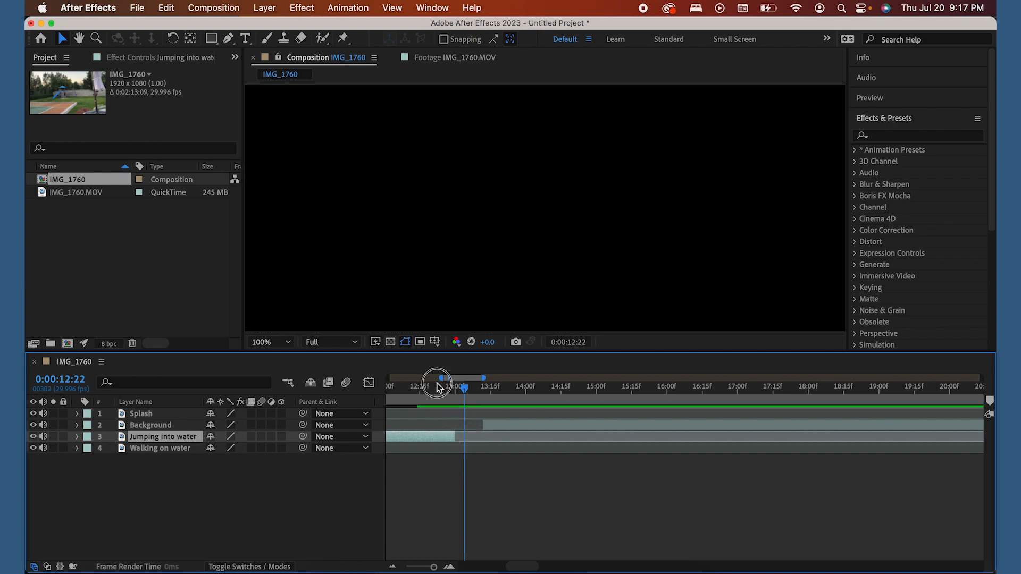
left_click_drag(437, 386, 444, 388)
key("equal")
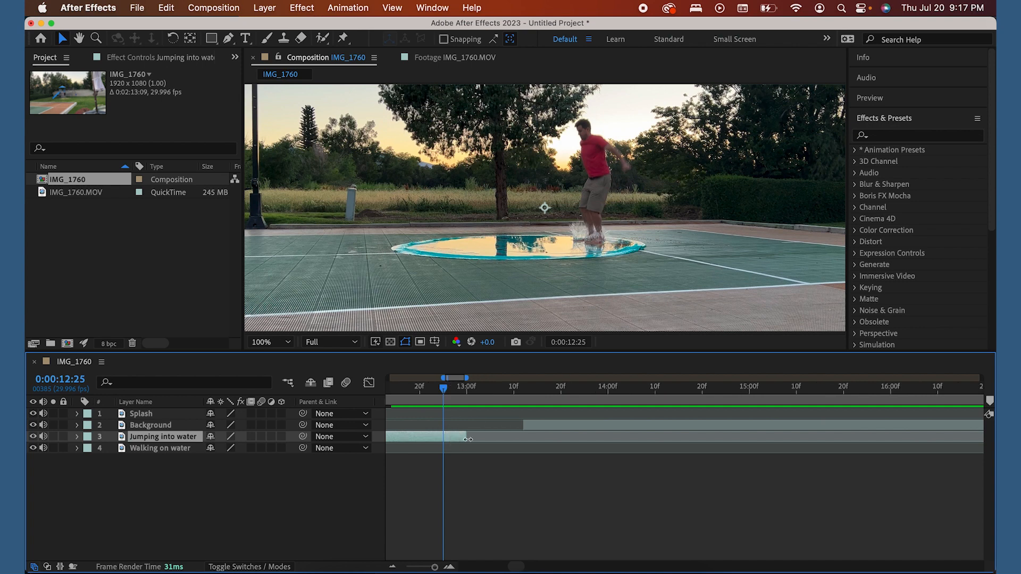
left_click_drag(468, 440, 444, 439)
key("minus")
key("minus")
key("minus")
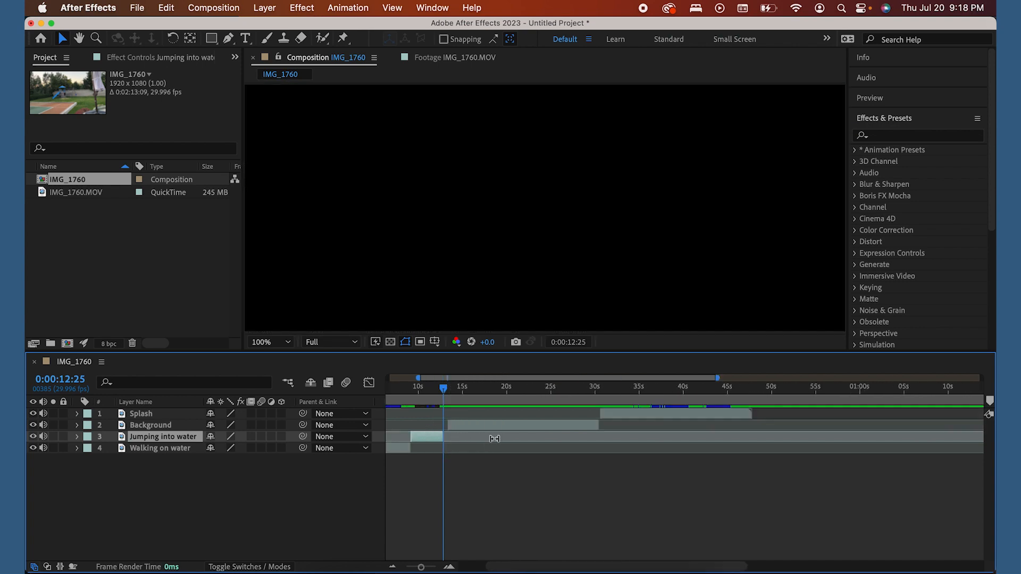
Step: Move the Splash and Background layers earlier so Background starts right at the trimmed end of Jumping into water, at 0:00:12:25
left_click(544, 414)
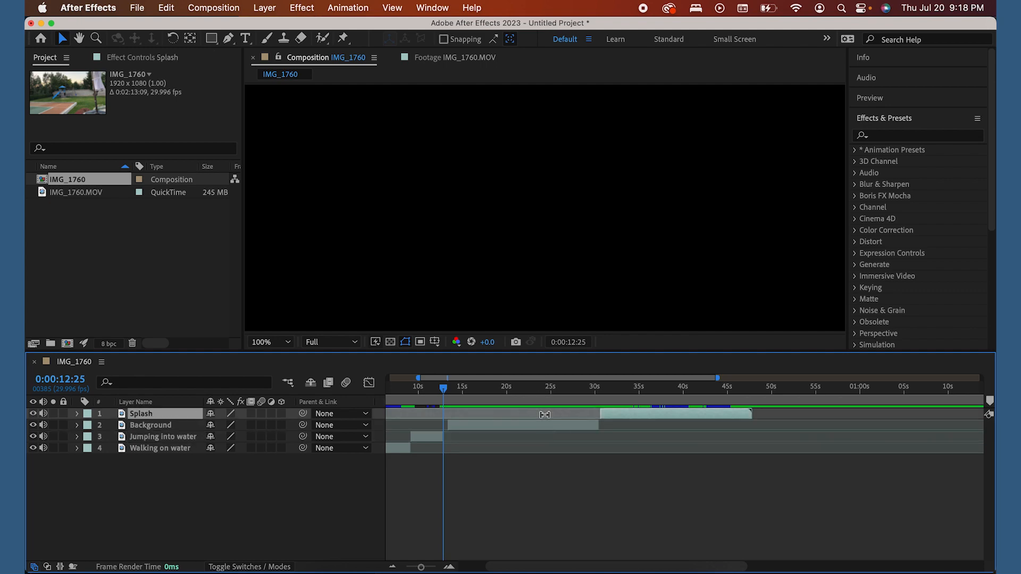
left_click(544, 426, "shift")
key("equal")
key("equal")
key("equal")
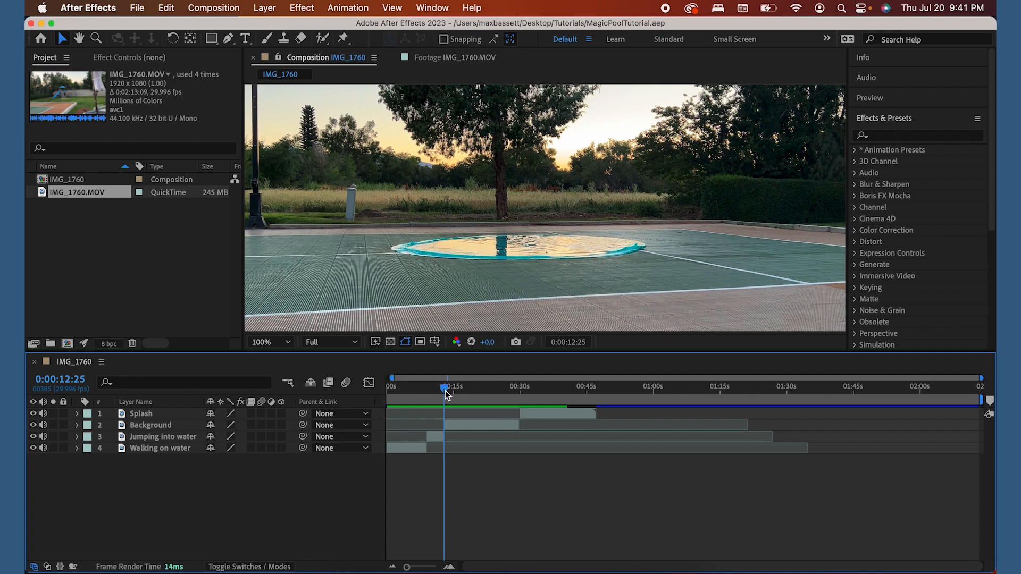
Step: Play back the tightened cut from just before the jump into the empty background
left_click_drag(445, 393, 441, 393)
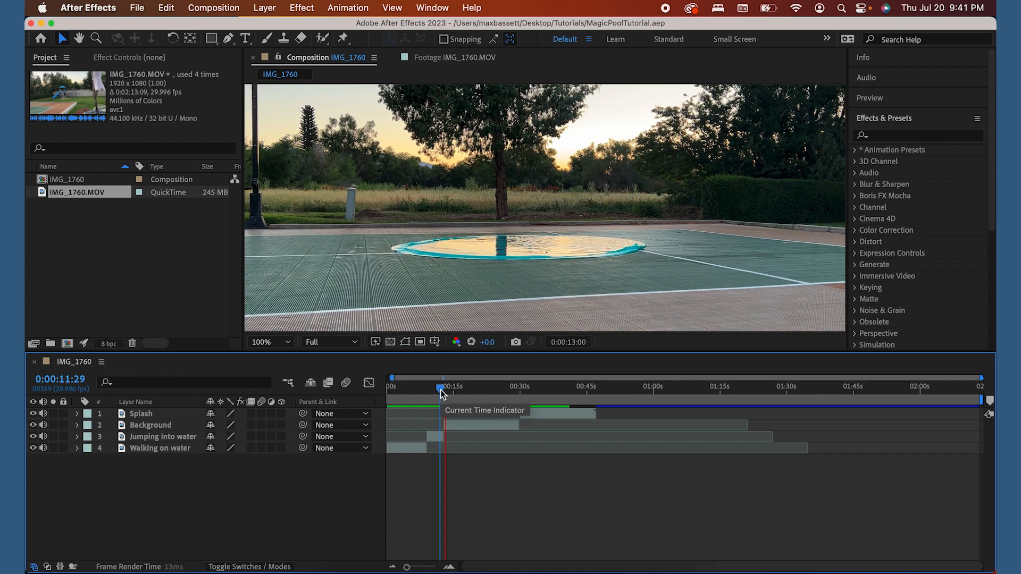
key("space")
key("=")
key("=")
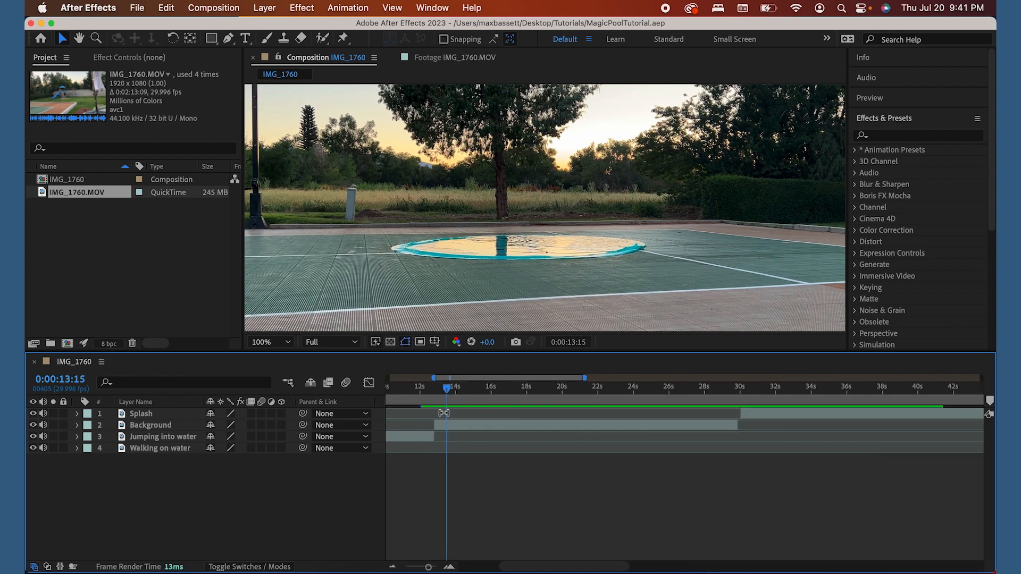
Step: Move Background and Splash slightly later, extend the end of Jumping into water to meet Background, and play the cut from 0:00:11:26
left_click(506, 427)
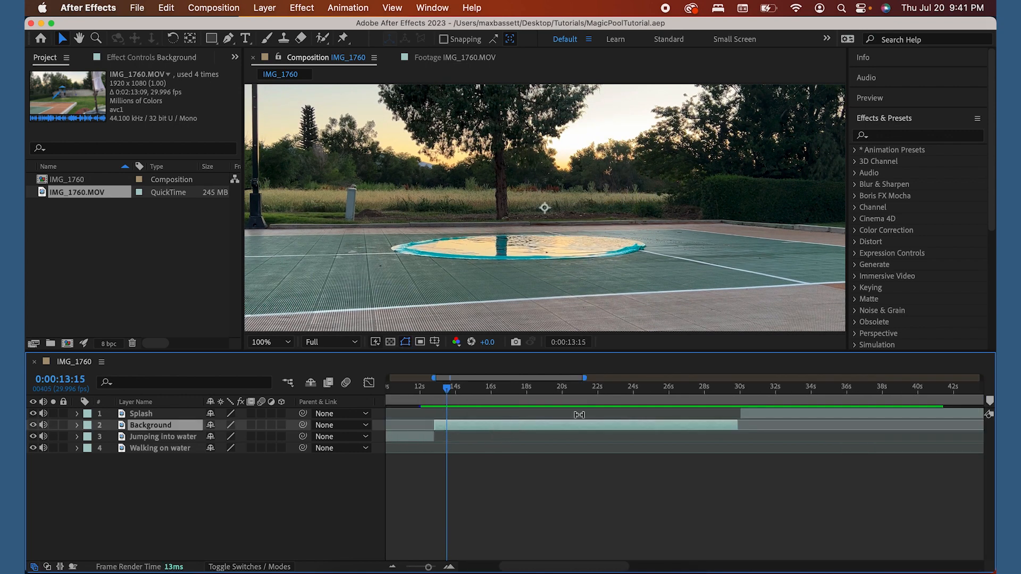
left_click(754, 414)
mouse_move(456, 426)
left_mouse_down()
mouse_move(465, 426)
mouse_move(426, 436)
mouse_move(439, 437)
left_mouse_up()
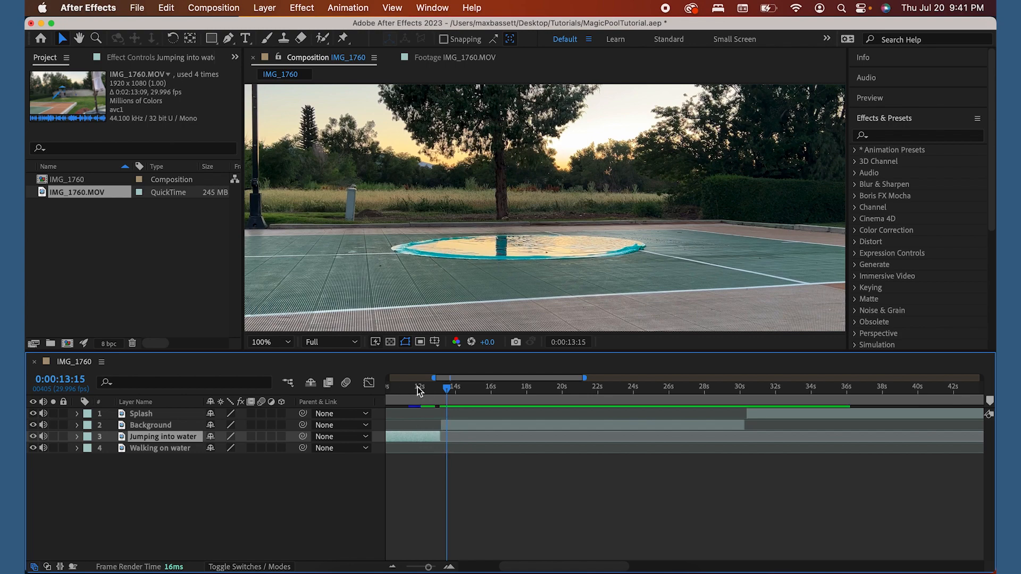
left_click(417, 388)
key("space")
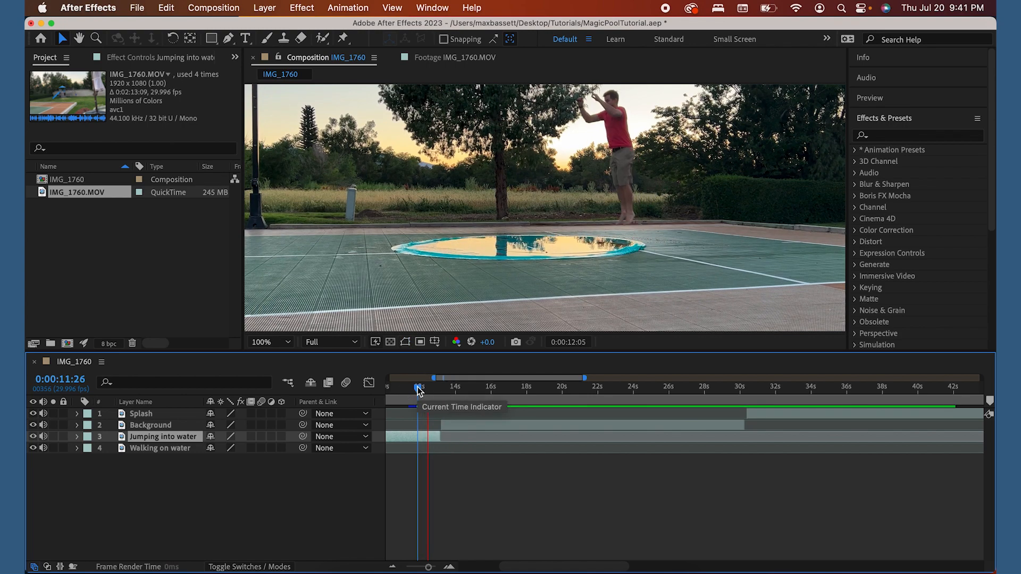
Step: Shorten the end of Jumping into water and move Background earlier so the two meet at 0:00:12:25
key("space")
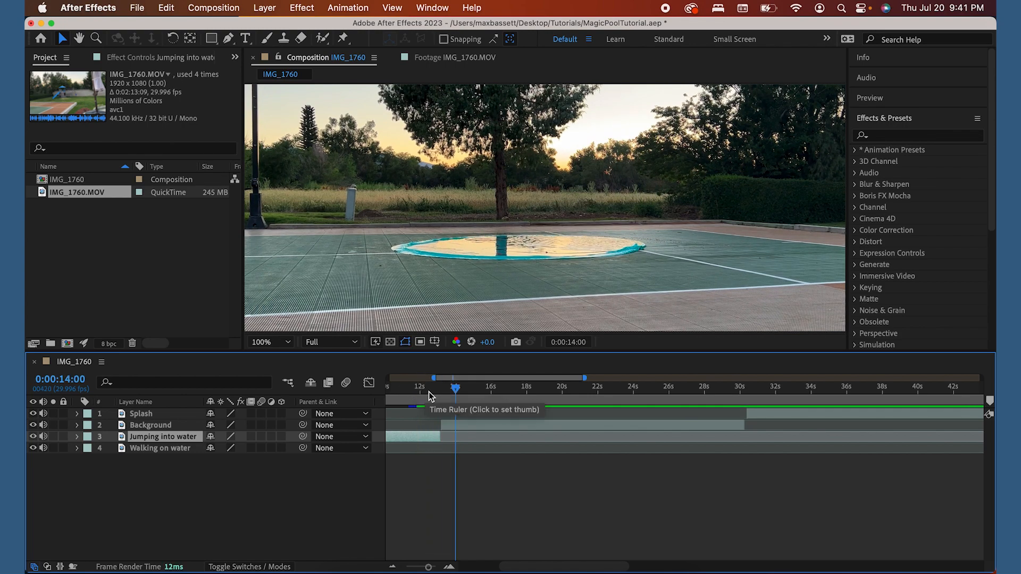
key("equal")
left_click(405, 387)
key("equal")
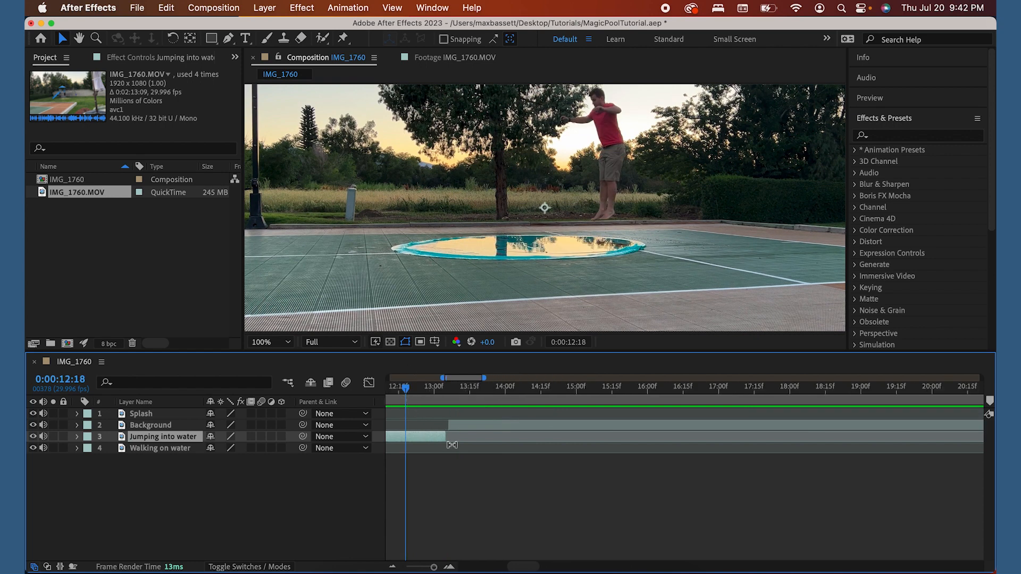
mouse_move(437, 440)
left_mouse_down()
mouse_move(457, 426)
mouse_move(440, 427)
left_mouse_up()
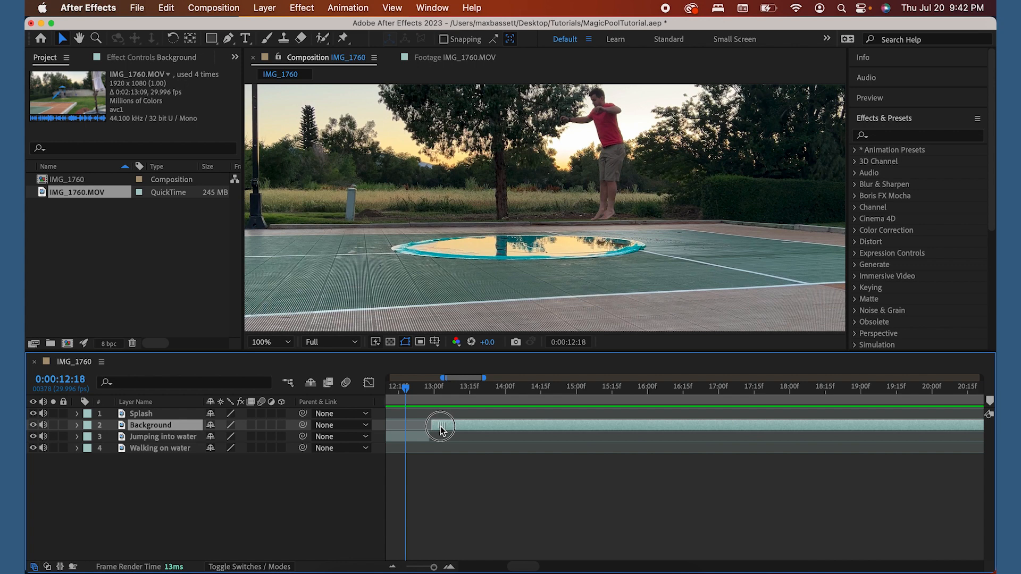
left_click_drag(405, 394, 422, 393)
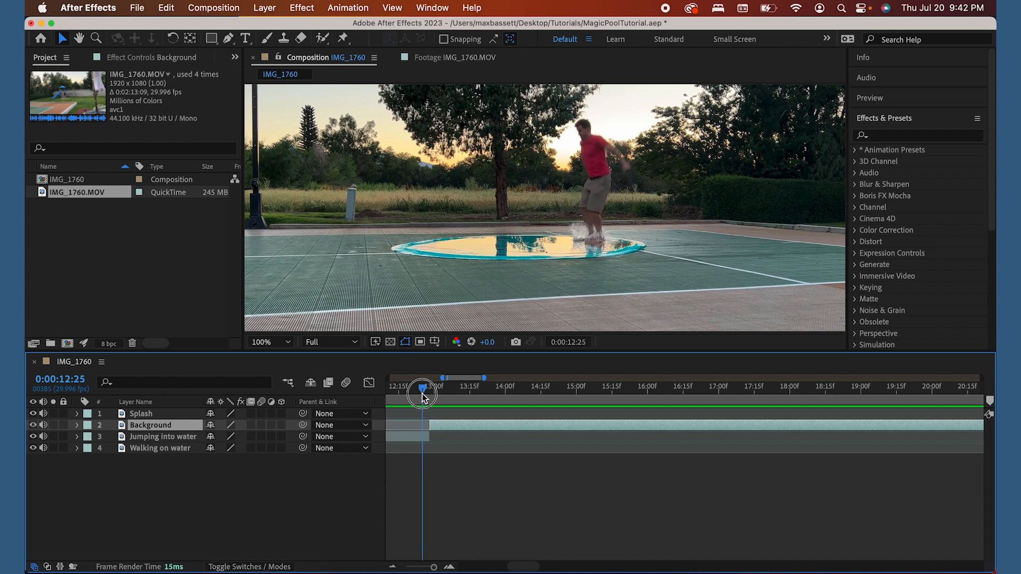
left_click_drag(429, 440, 430, 426)
Step: Play the tightened cut from 0:00:12:17 through to the empty background
left_click(404, 388)
key("space")
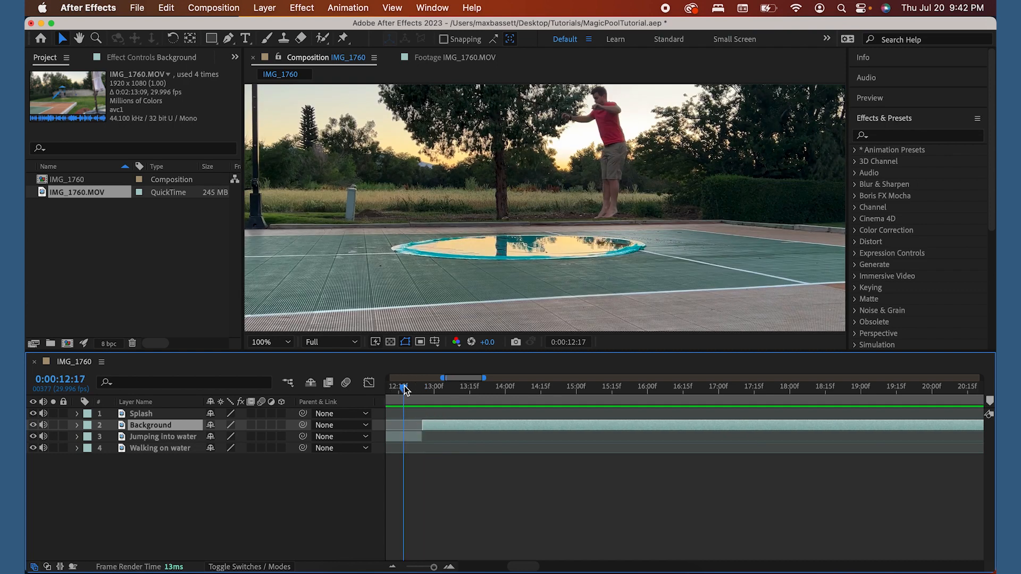
key("minus")
key("minus")
key("minus")
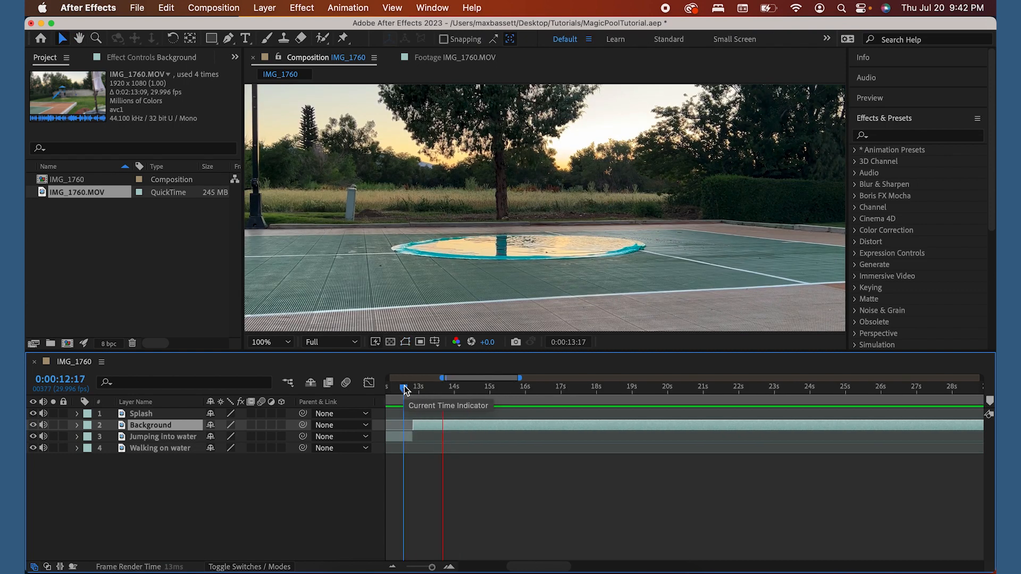
Step: Move the Splash layer earlier so it starts at 0:00:12:24, by the end of Jumping into water
left_click(399, 388)
left_click_drag(400, 390, 403, 390)
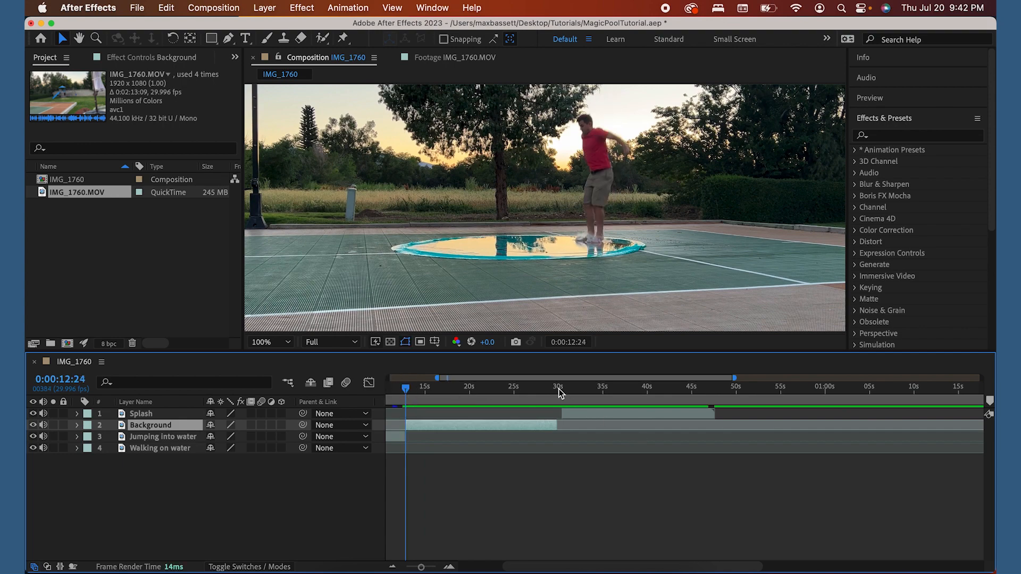
left_click_drag(559, 393, 405, 391)
left_click(570, 417)
left_click(402, 391)
key("=")
key("minus")
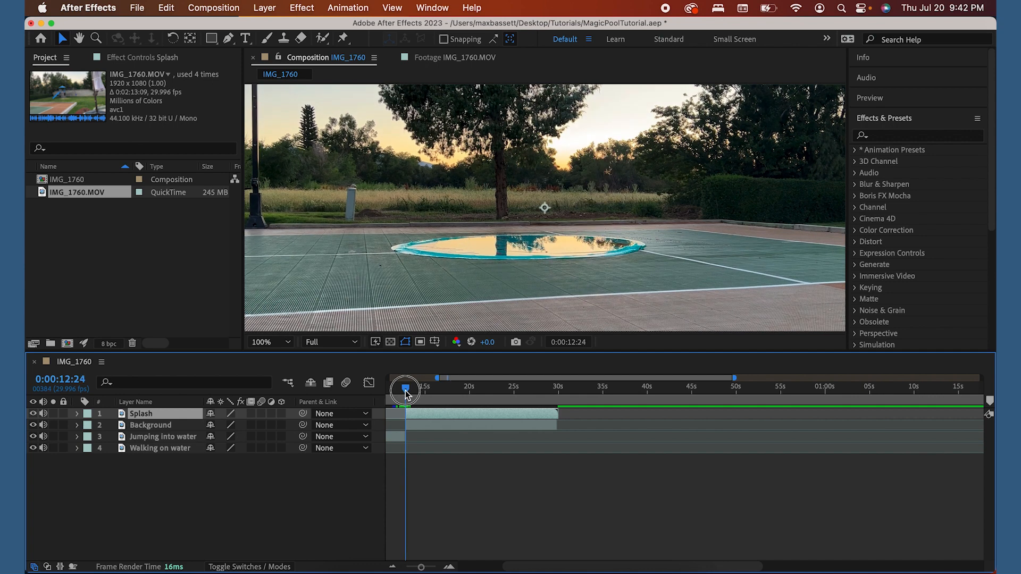
Step: Extend Jumping into water to 0:00:12:26 and shift both Splash and Background to start exactly there
key("=")
key("=")
key("=")
key("=")
key("=")
key("=")
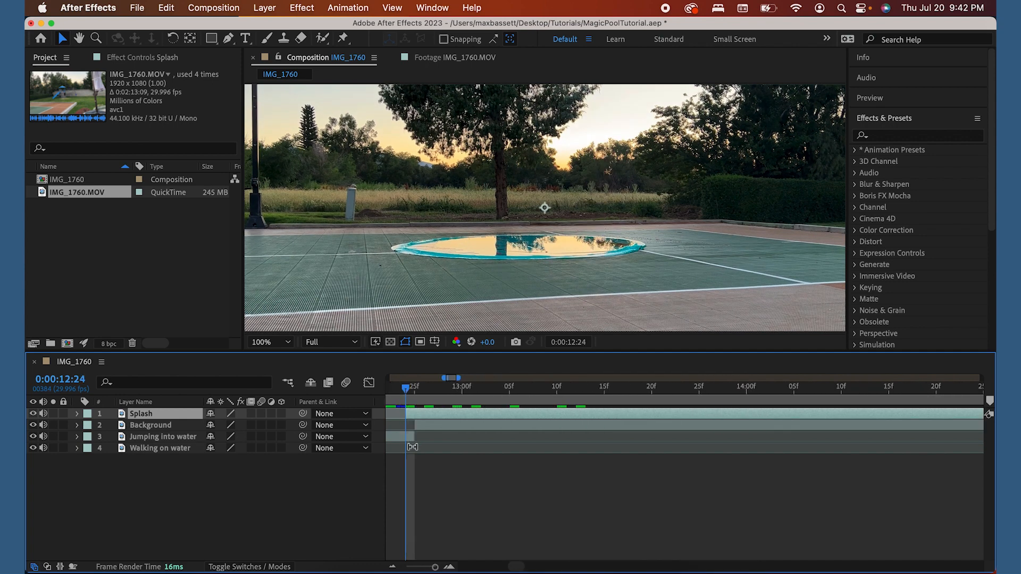
mouse_move(418, 415)
left_mouse_down()
mouse_move(433, 417)
mouse_move(406, 393)
mouse_move(415, 398)
left_mouse_up()
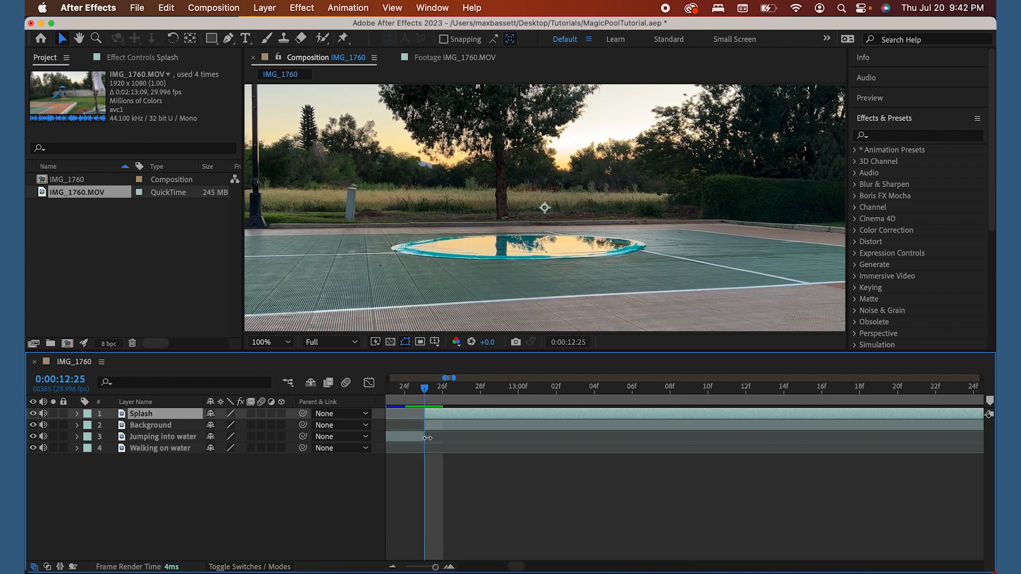
left_click_drag(427, 438, 459, 419)
left_click(442, 412)
left_click(445, 424, "shift")
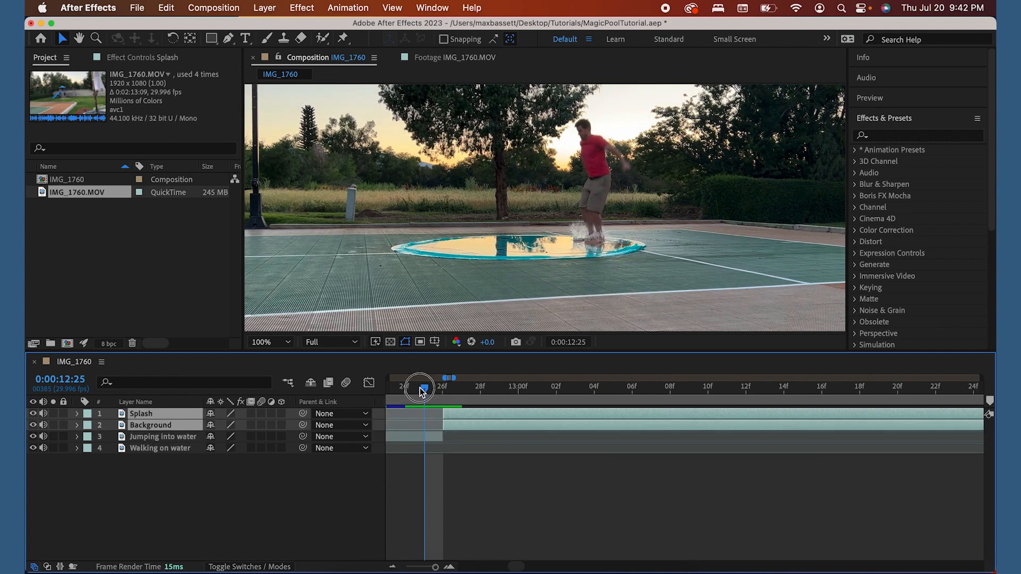
Step: Start Splash one frame before Background, at 0:00:12:25, and lower its opacity to 46% to see the jumper underneath
left_click_drag(423, 389, 431, 395)
left_click_drag(451, 413, 442, 413)
left_click(456, 449)
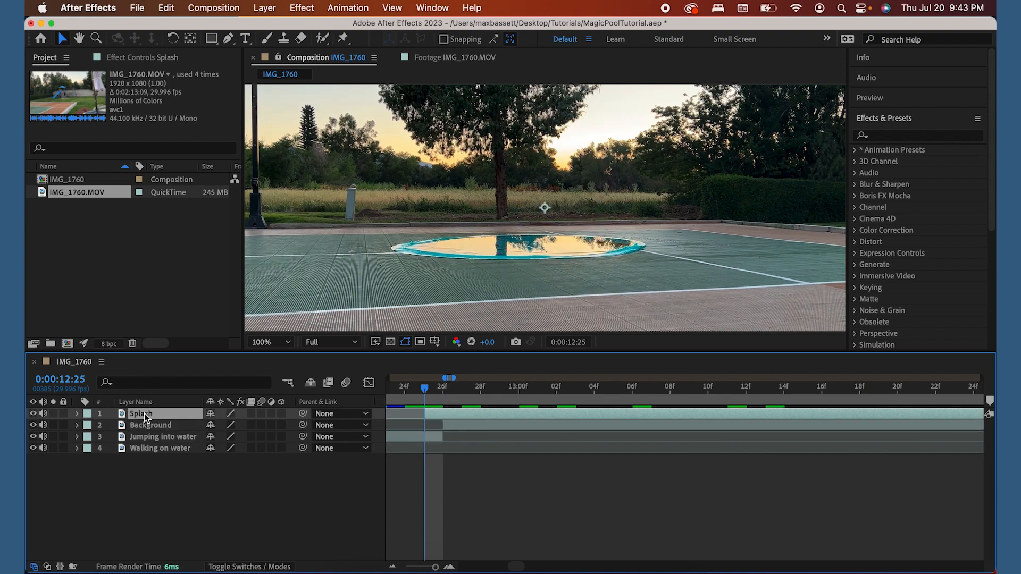
key("t")
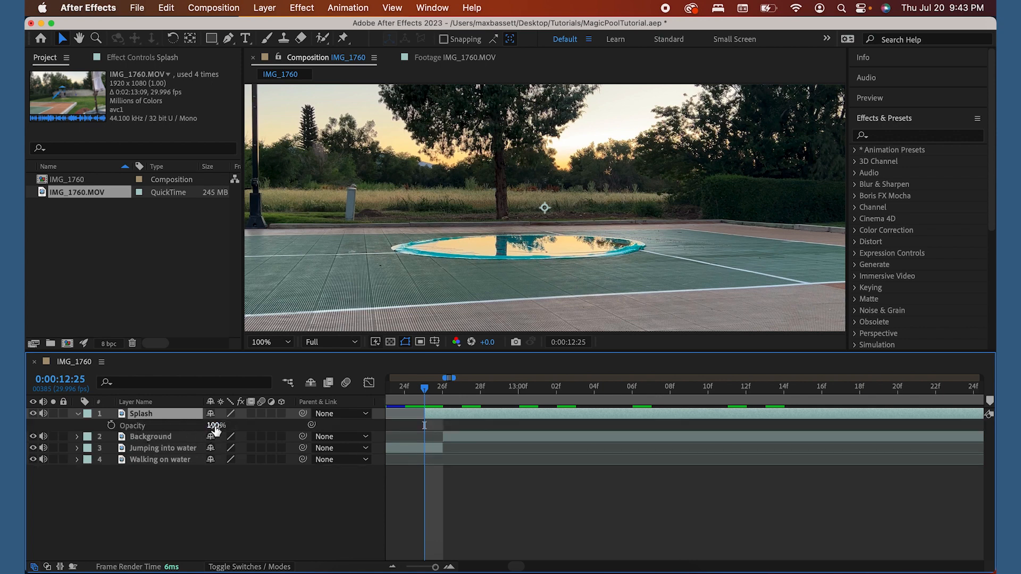
left_click_drag(216, 428, 203, 425)
left_click_drag(194, 424, 168, 416)
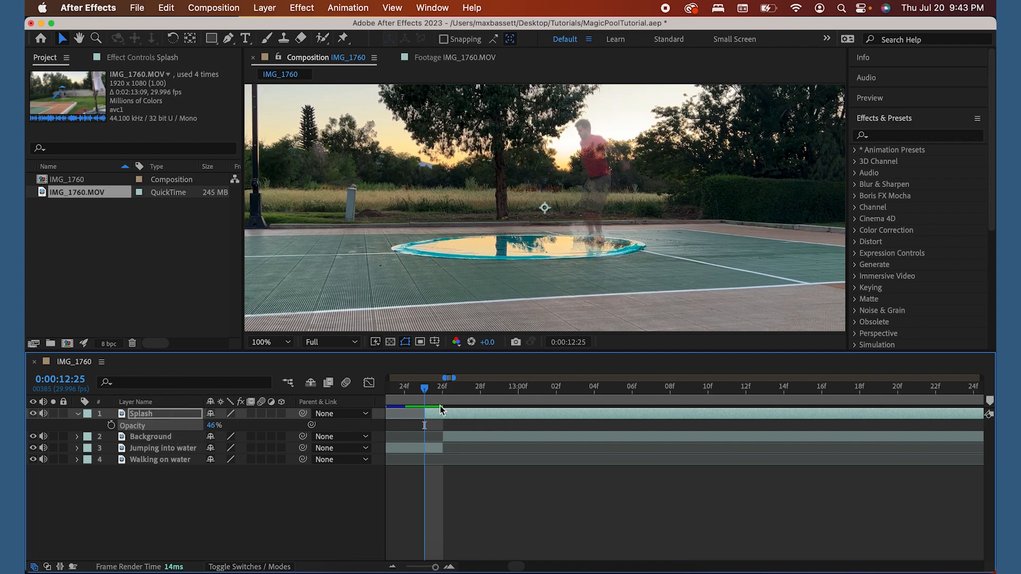
Step: Move Splash earlier to start at about 0:00:10:26 and restore its opacity to 100%
left_click(425, 449)
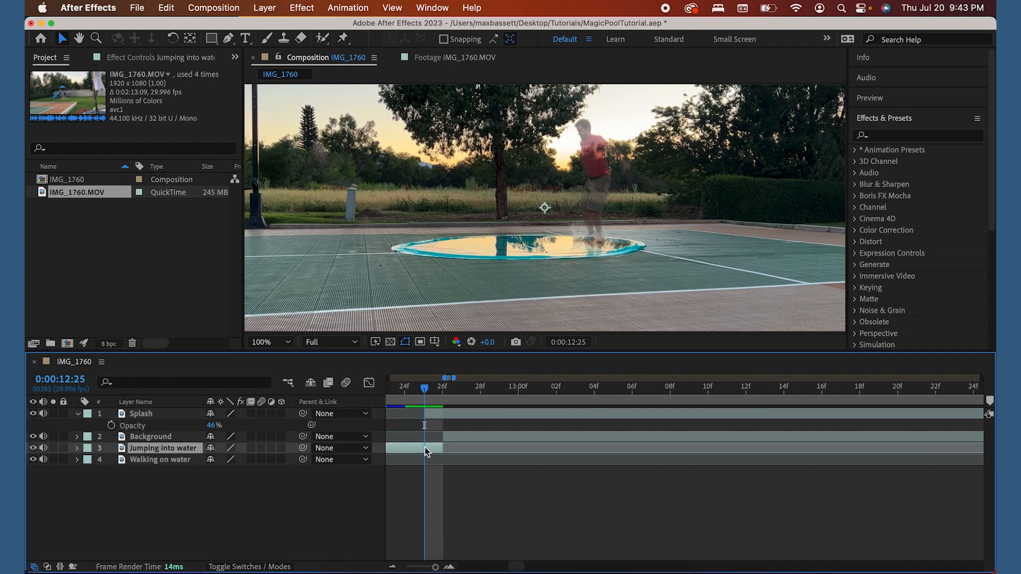
left_click(443, 414)
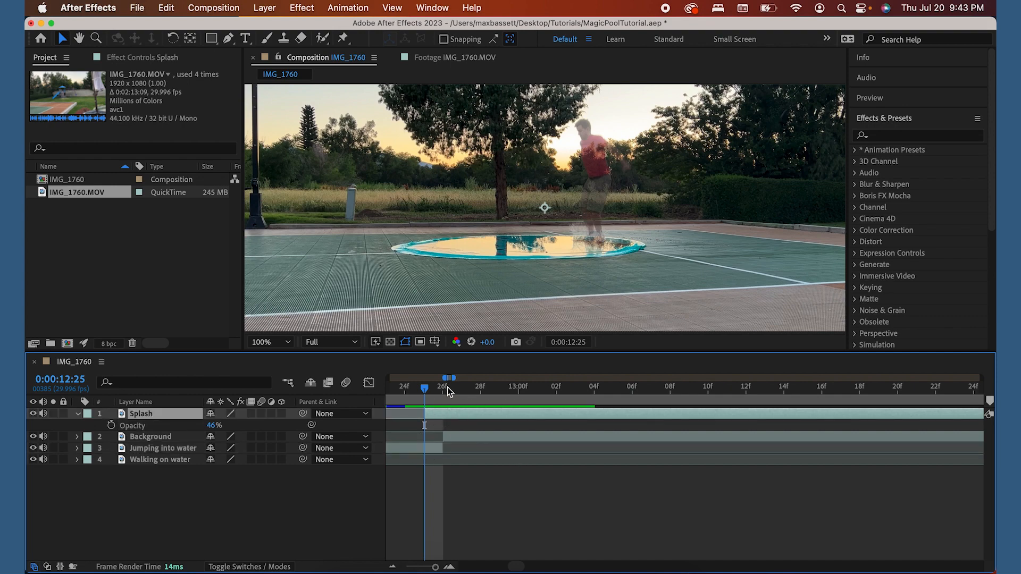
left_click(447, 389)
left_click_drag(447, 388, 707, 391)
key("minus")
key("minus")
key("minus")
left_click_drag(210, 431, 294, 436)
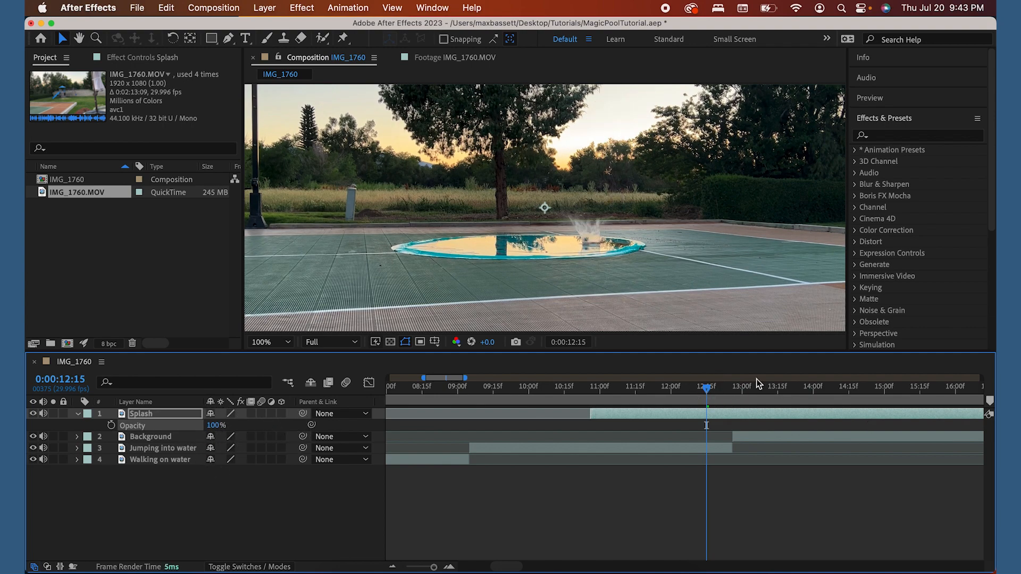
Step: Split the Splash layer at 0:00:12:15, where the water splashes up, and delete the part before it
left_click_drag(696, 388, 707, 392)
key("super+shift+d")
left_click(668, 425)
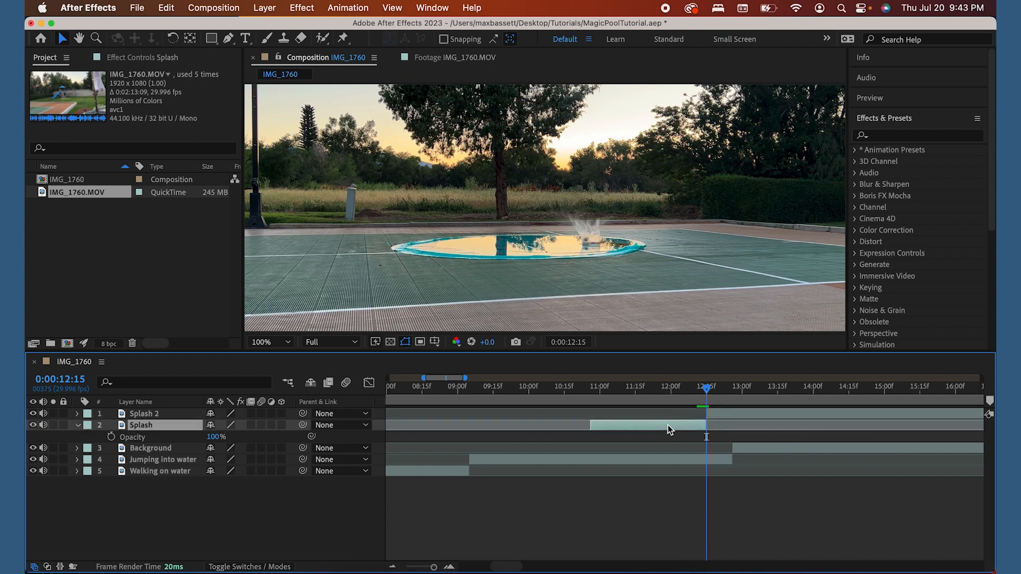
key("Delete")
Step: Move Splash 2 to start at 0:00:12:23 and lower its opacity to 57% to compare the splash with the jumper
left_click_drag(723, 415, 743, 418)
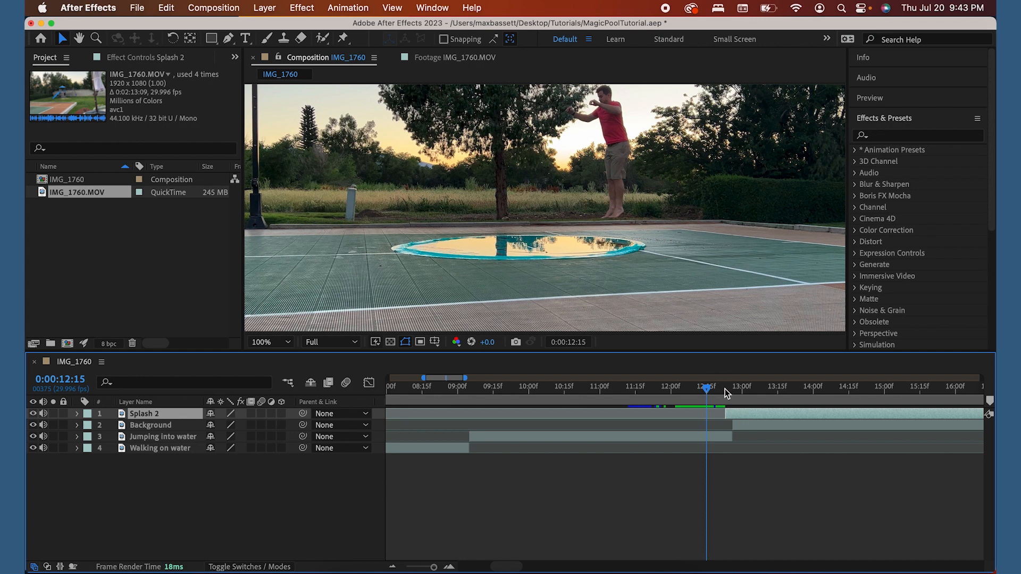
left_click(726, 388)
key("equal")
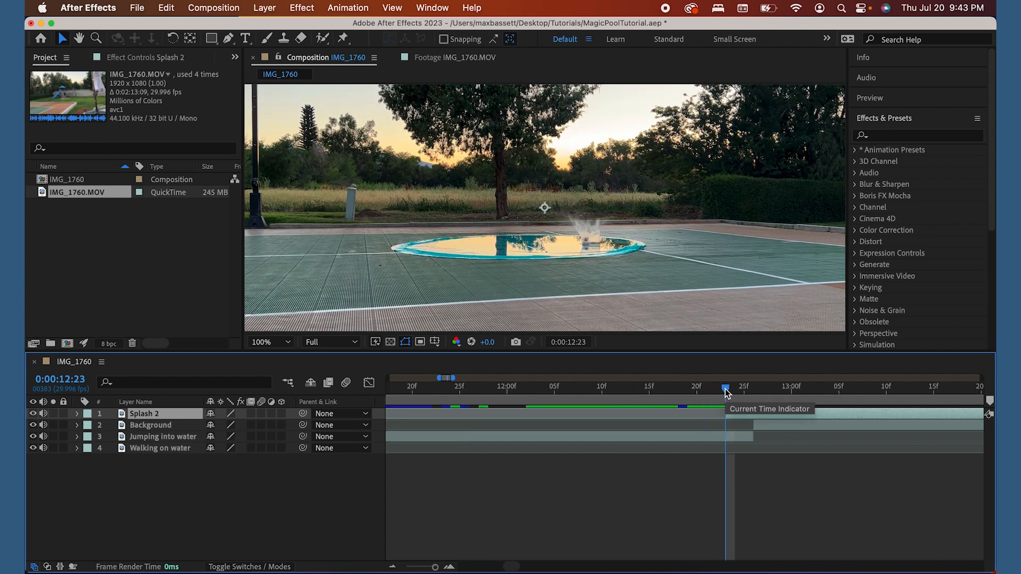
left_click(135, 416)
key("t")
left_click(204, 426)
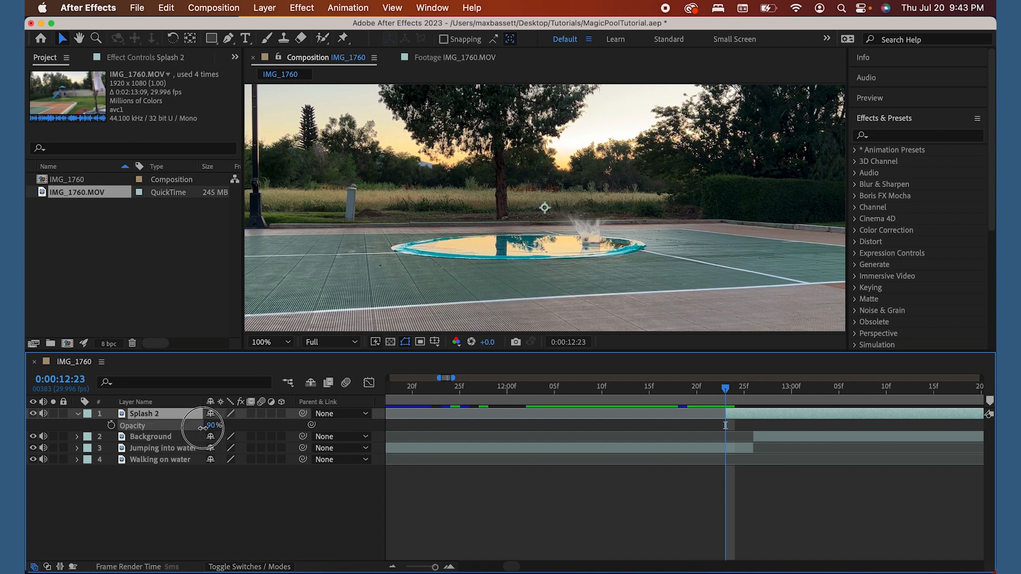
left_click_drag(203, 428, 182, 428)
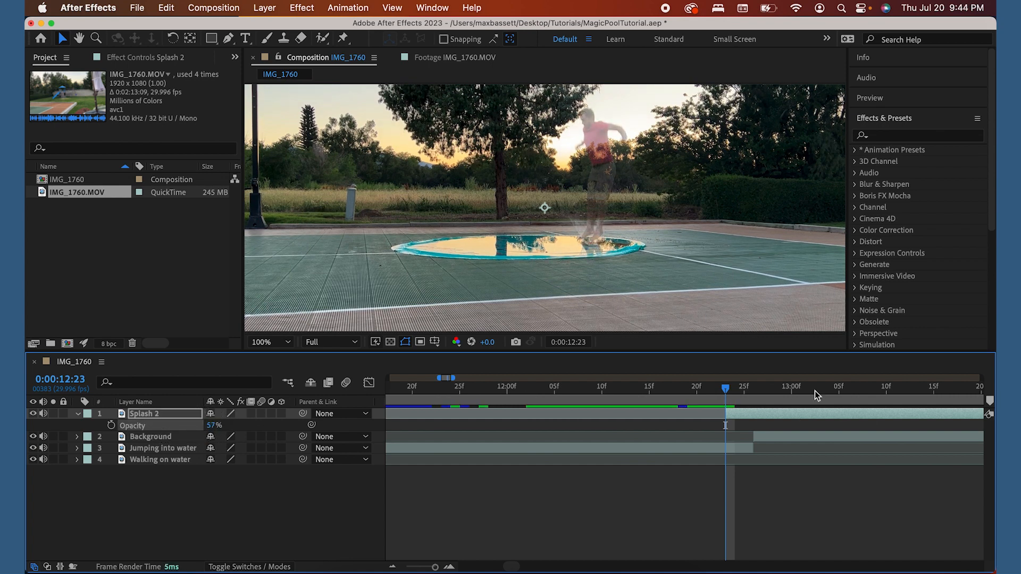
Step: Restore Splash 2's opacity to 100% and move it to start together with Background at 0:00:12:26
left_click_drag(750, 416, 721, 396)
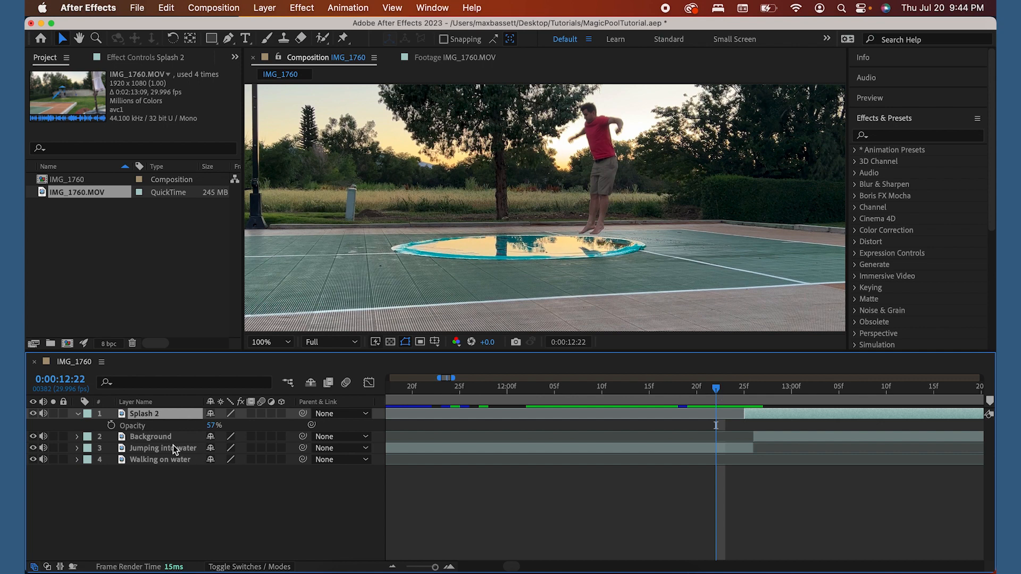
left_click_drag(213, 426, 278, 425)
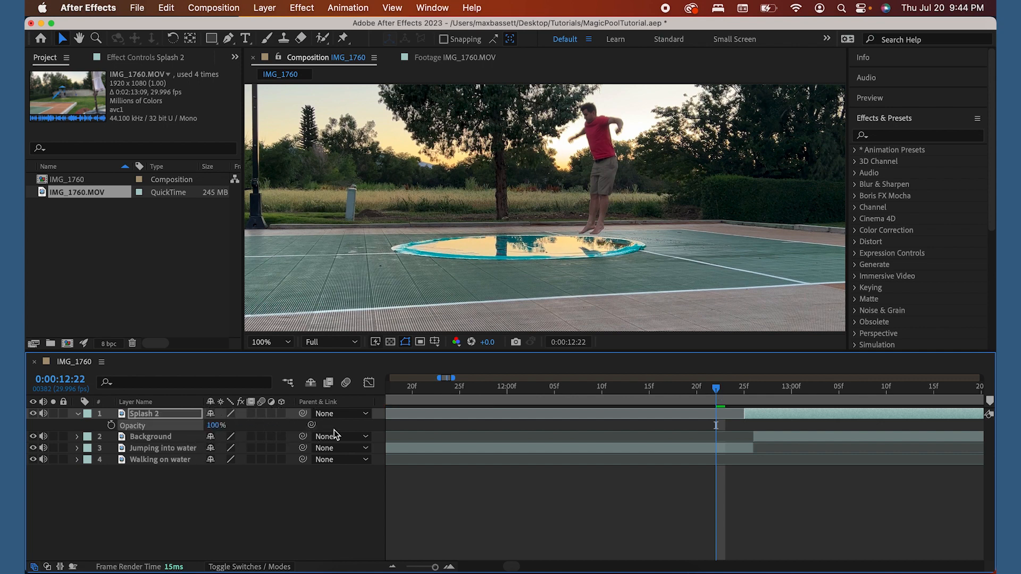
left_click_drag(746, 414, 755, 414)
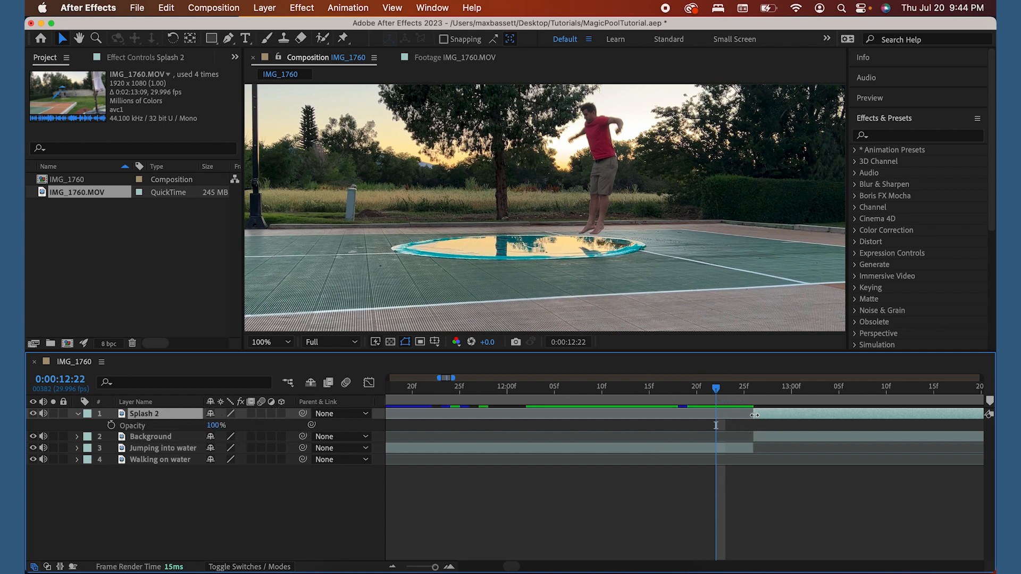
key("space")
key("space")
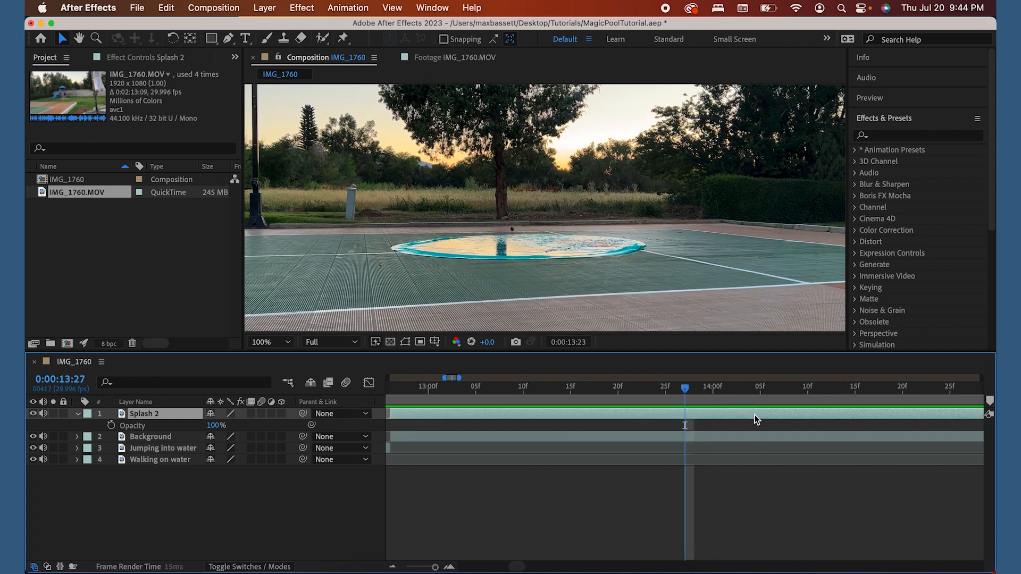
Step: Play the jump into the splash several times, starting from 0:00:12:13, 0:00:12:03 and 0:00:12:10, to examine the transition
key("minus")
key("minus")
key("minus")
left_click(633, 388)
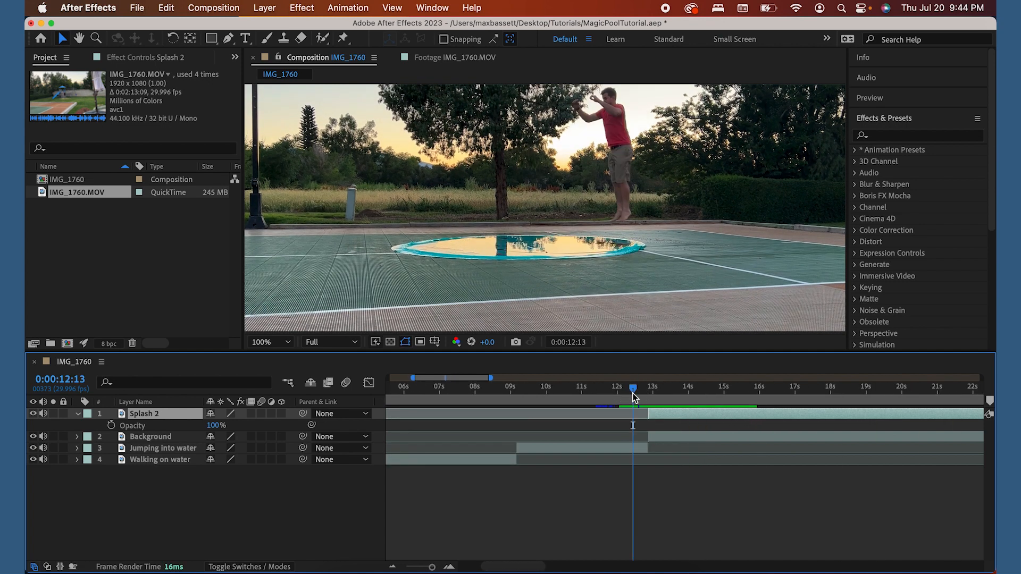
key("space")
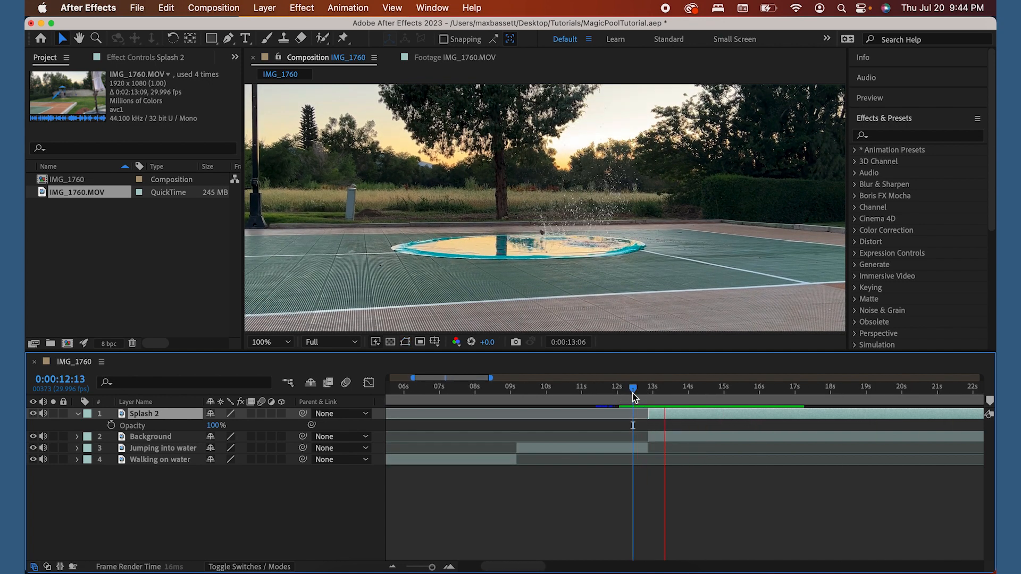
left_click(621, 388)
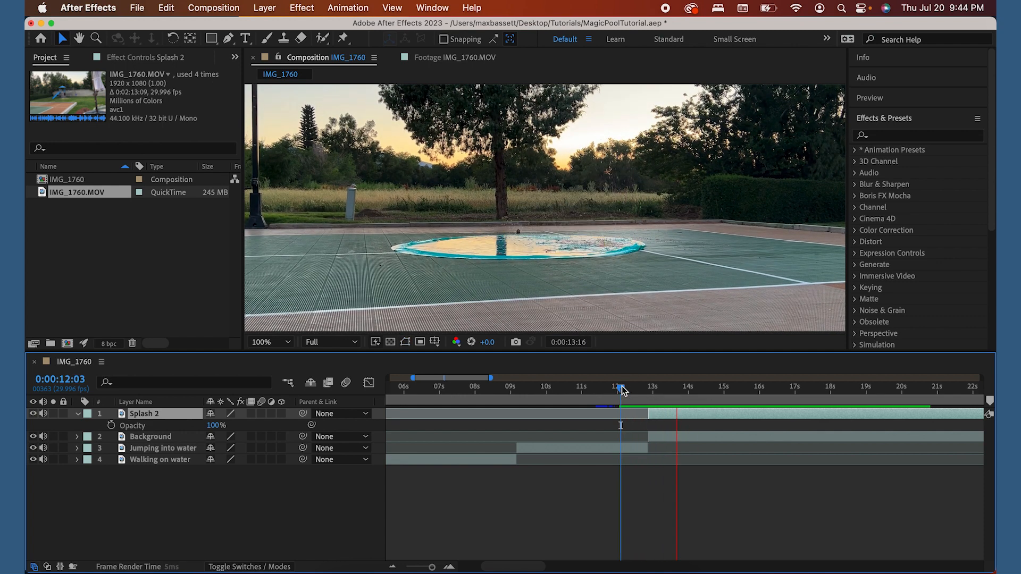
key("space")
left_click(628, 389)
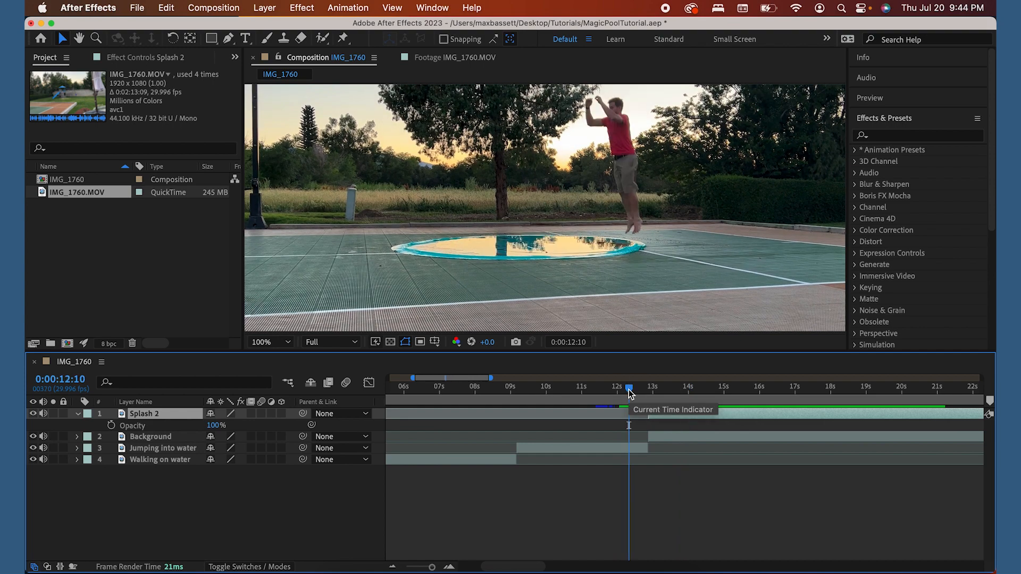
key("space")
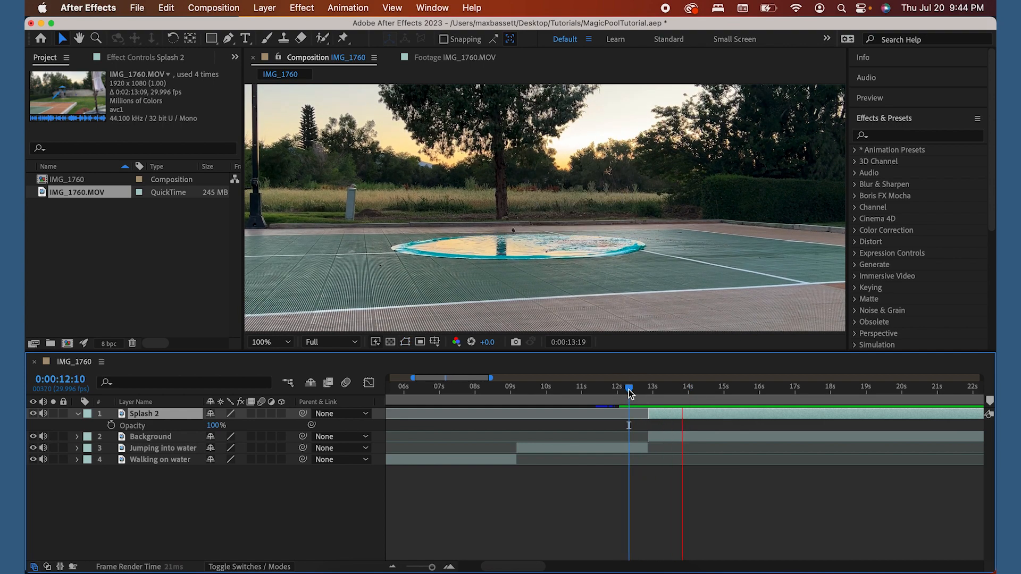
key("space")
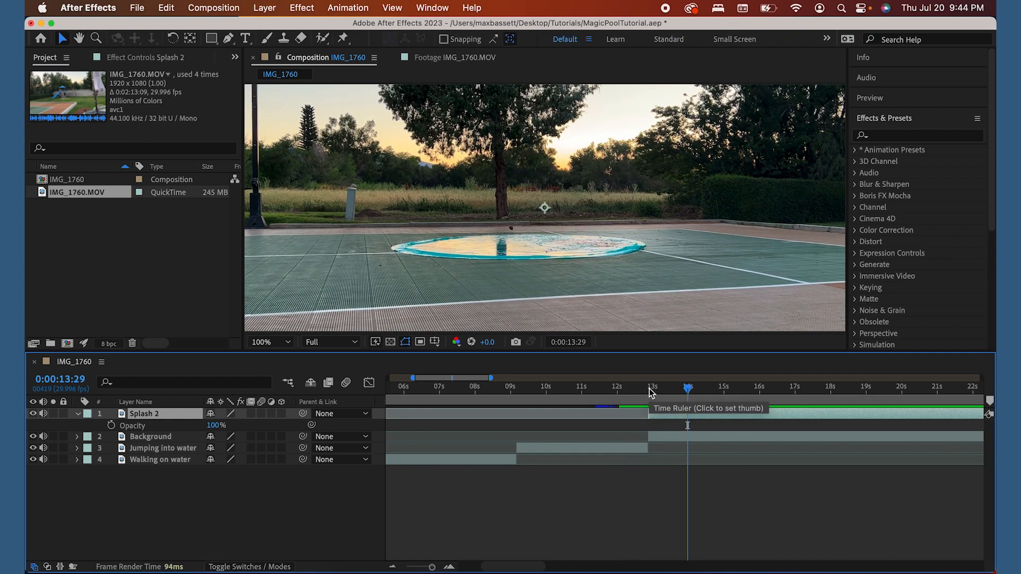
left_click(621, 392)
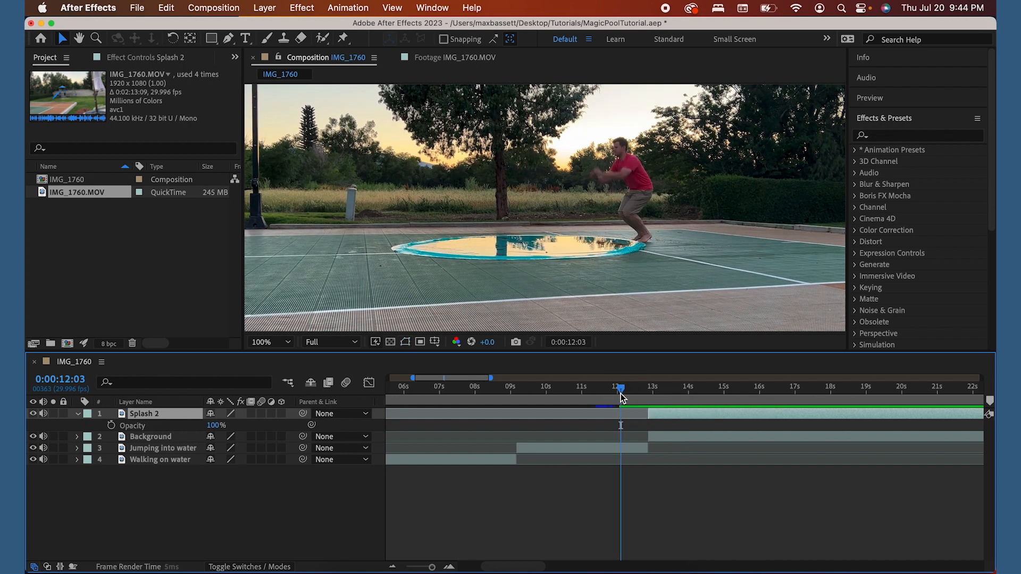
key("space")
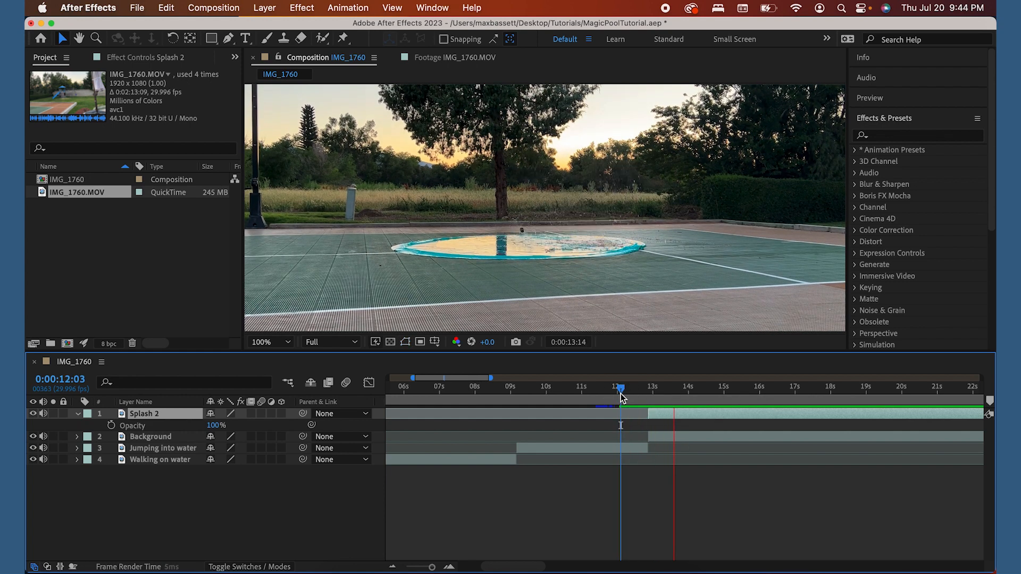
key("space")
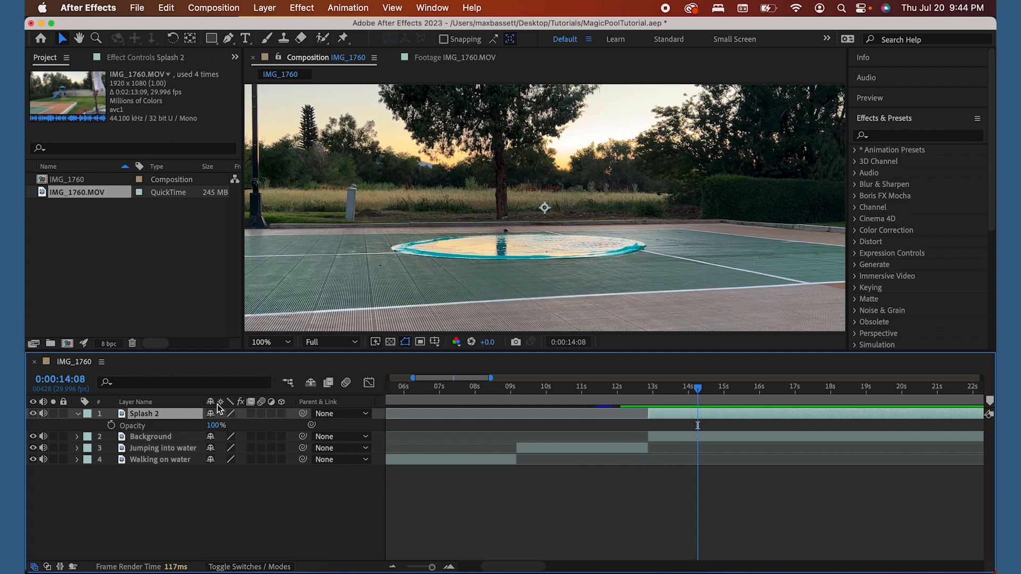
Step: Duplicate the Background layer and shift the copy to start slightly after Splash 2
left_click(77, 416)
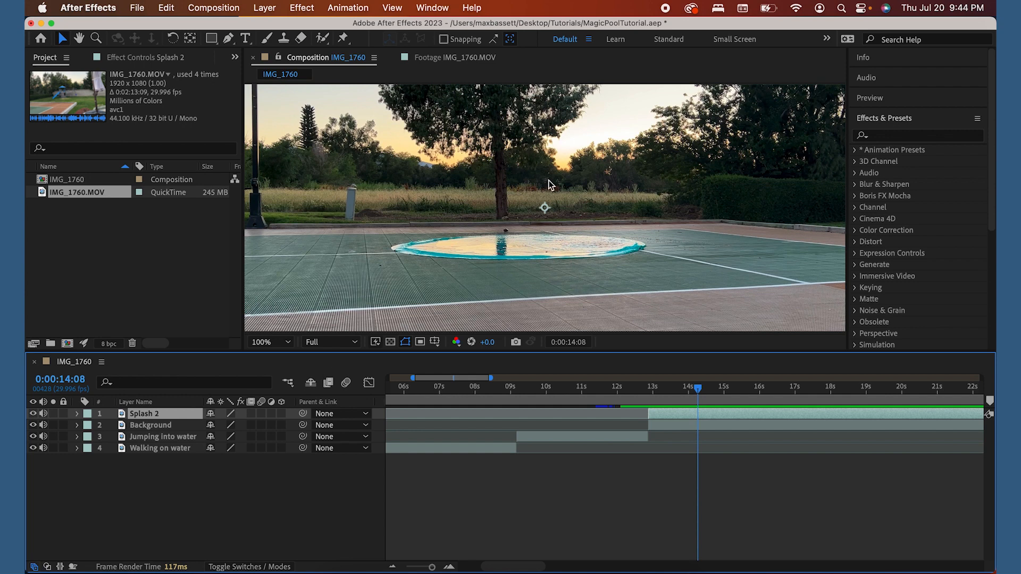
left_click(649, 387)
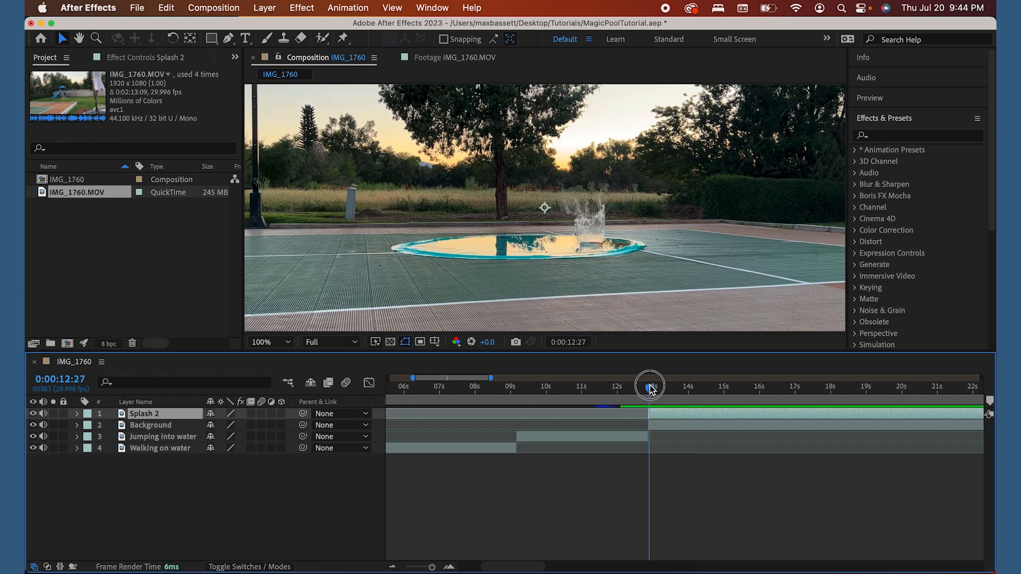
left_click_drag(650, 389, 654, 388)
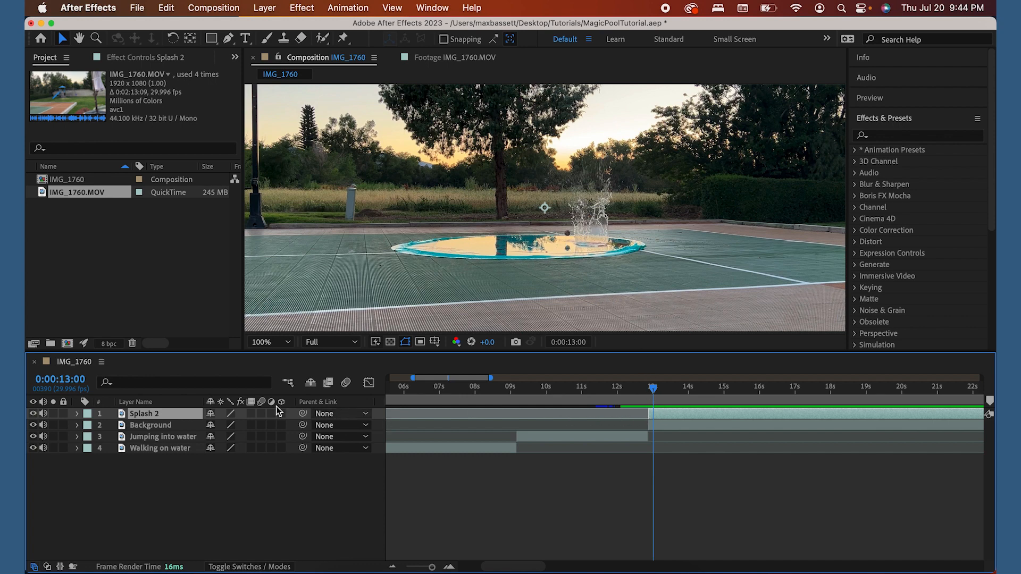
left_click(163, 428)
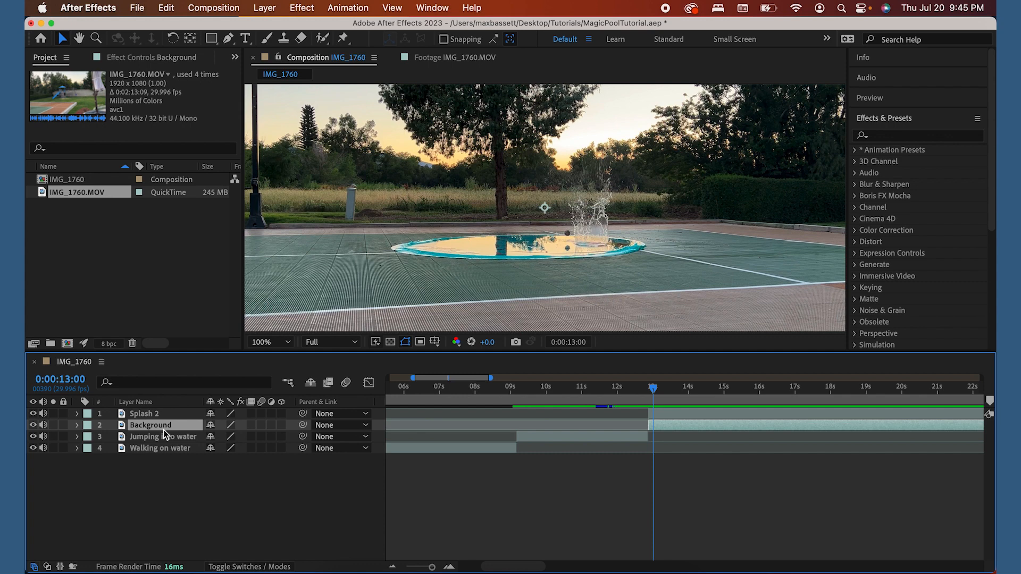
key("super+d")
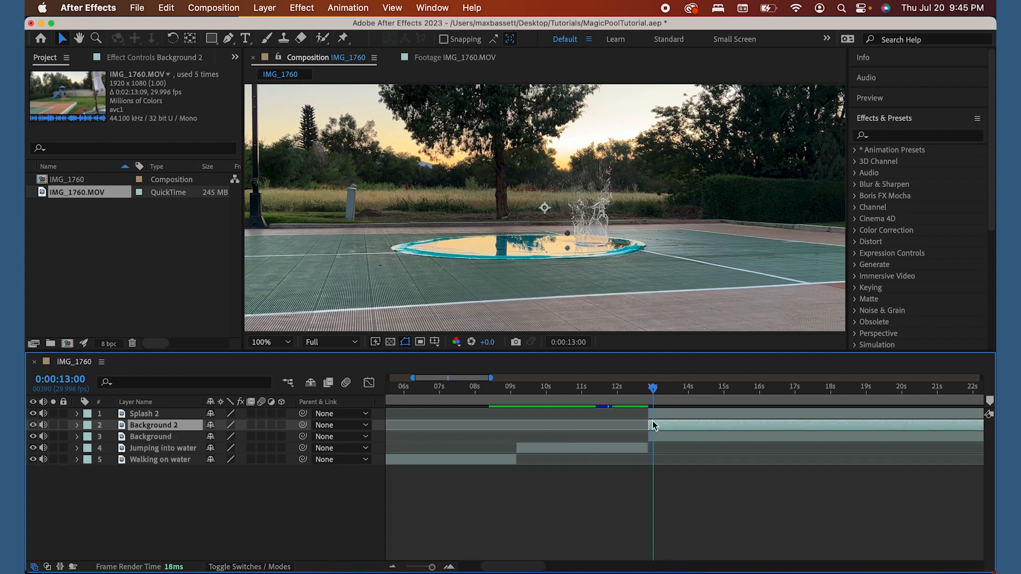
mouse_move(656, 425)
left_mouse_down()
mouse_move(654, 409)
mouse_move(665, 427)
left_mouse_up()
left_click_drag(666, 426, 666, 426)
Step: Move Background 2 above Splash 2 in the layer stack and rename it Mask
left_click_drag(166, 426, 171, 416)
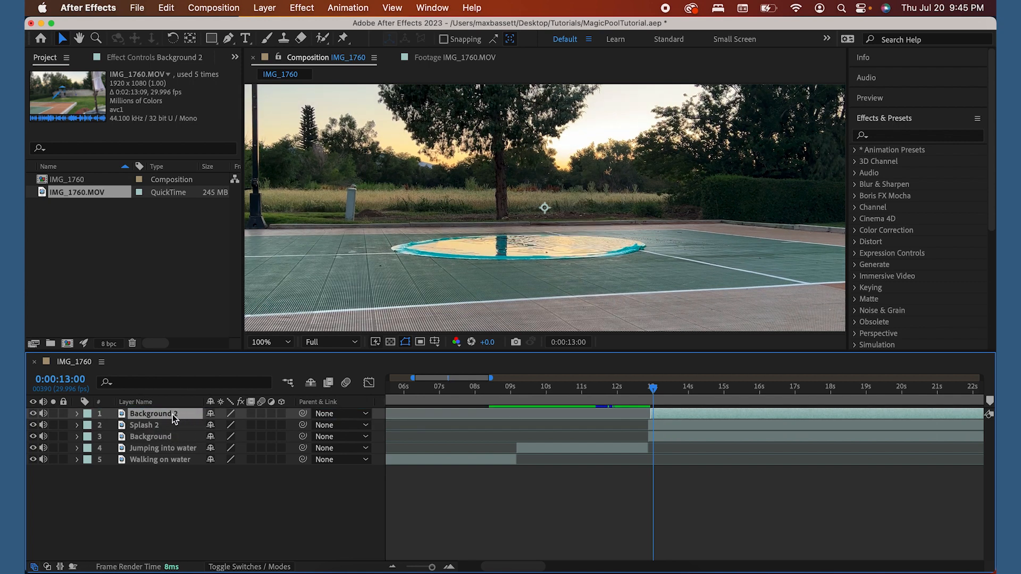
type("M")
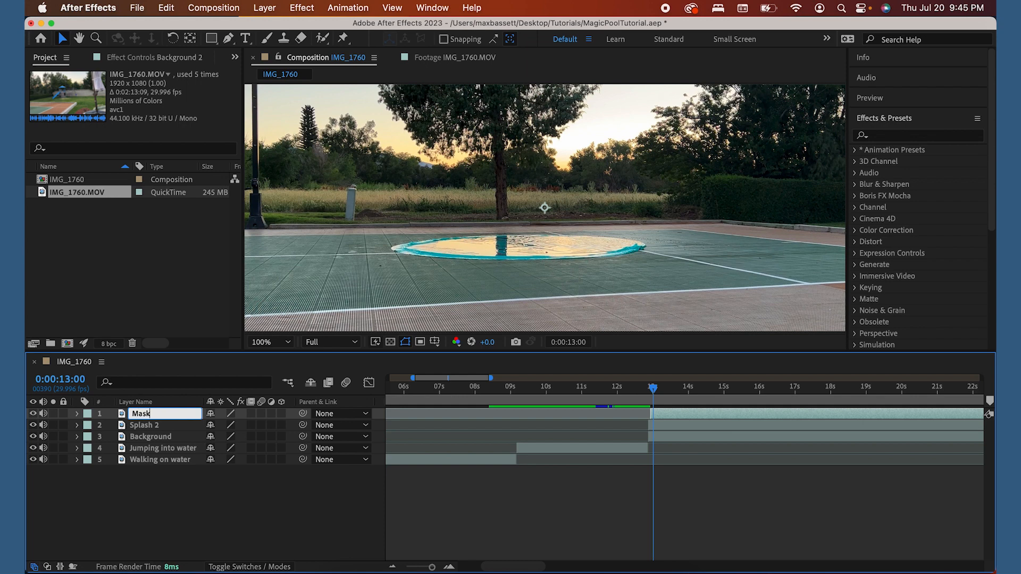
type("ask")
key("Return")
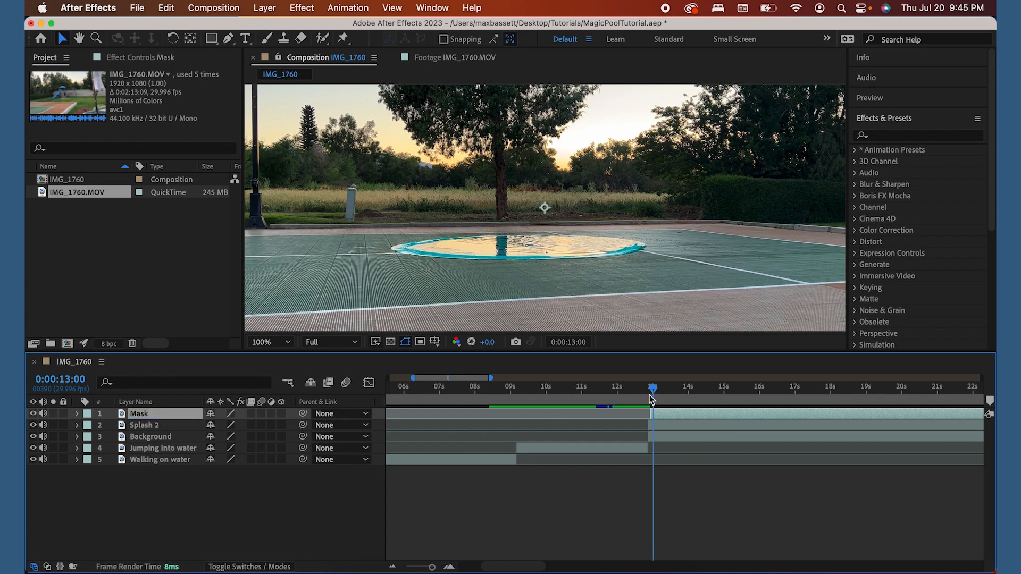
left_click_drag(654, 394, 652, 393)
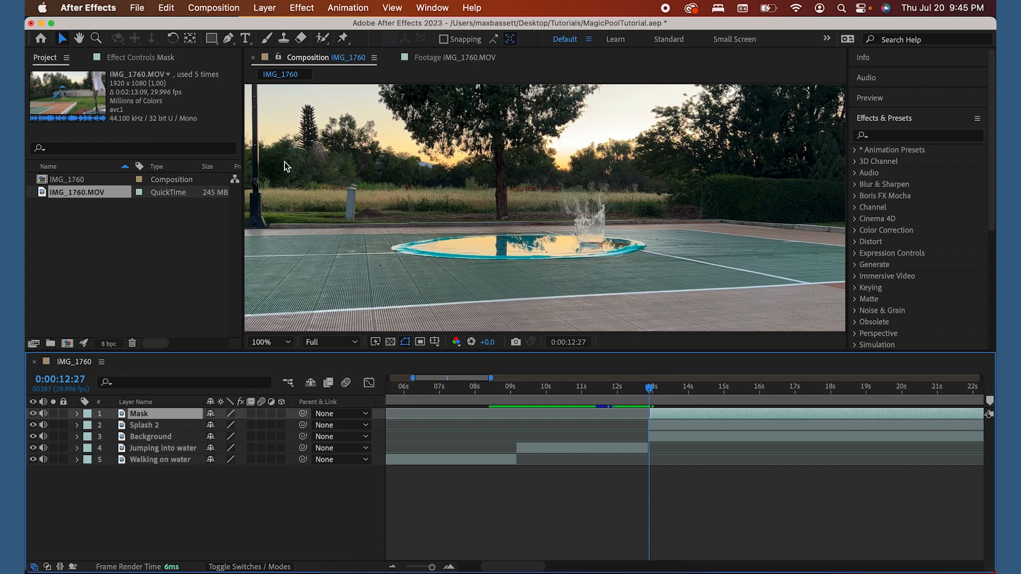
left_click(228, 38)
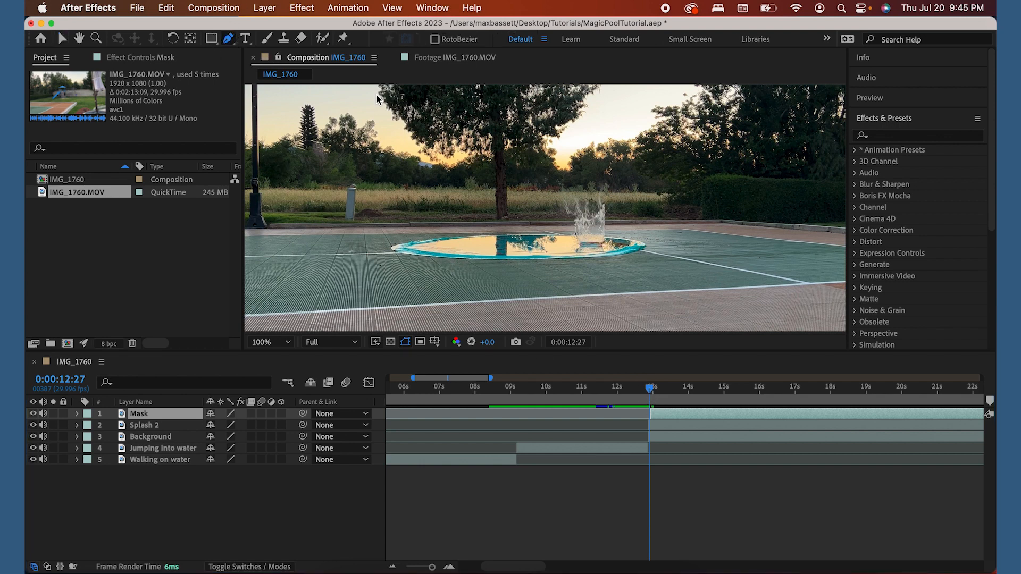
left_click(574, 244)
left_click(575, 232)
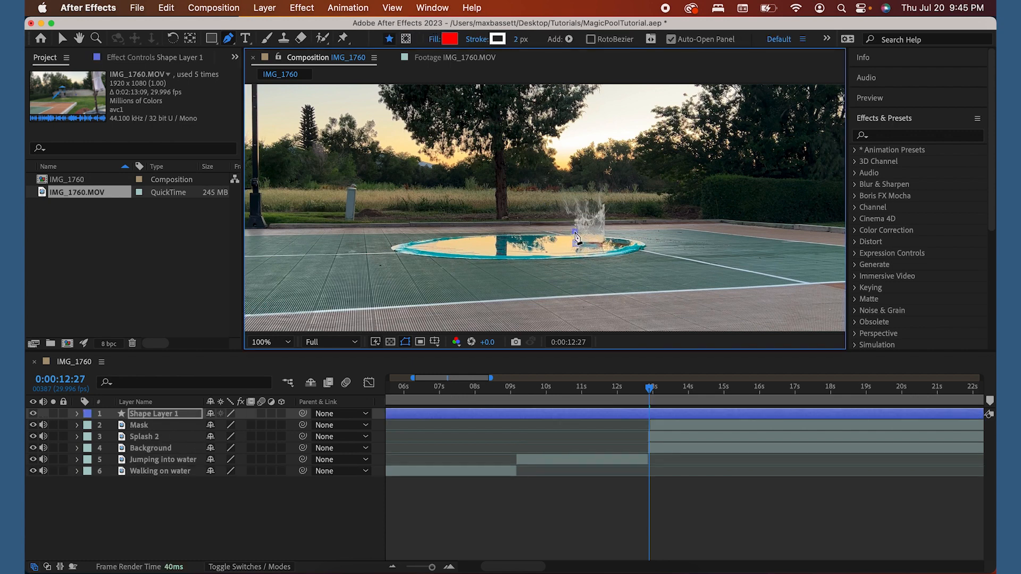
left_click(504, 215)
left_click(460, 234)
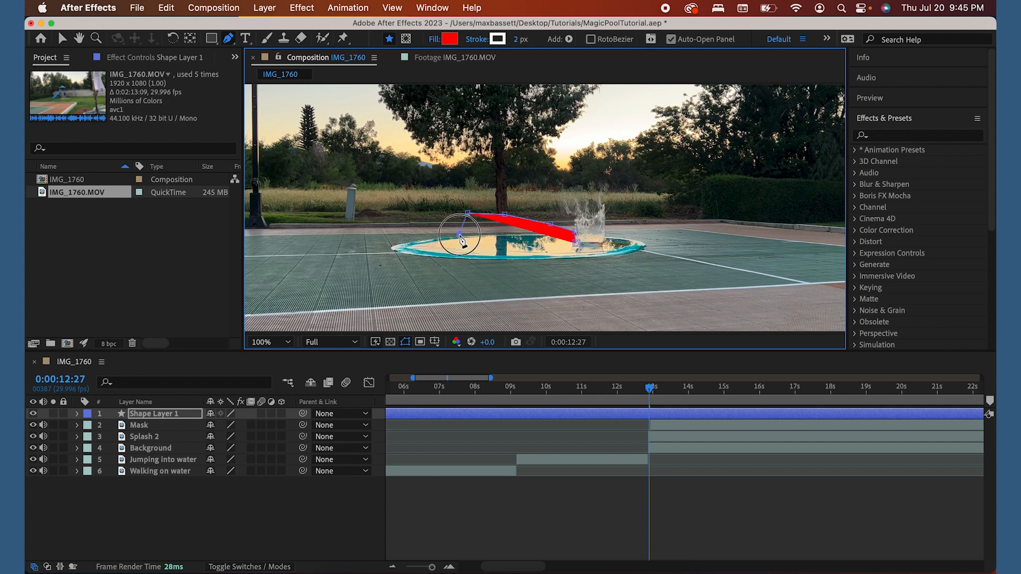
left_click(504, 241)
left_click(577, 243)
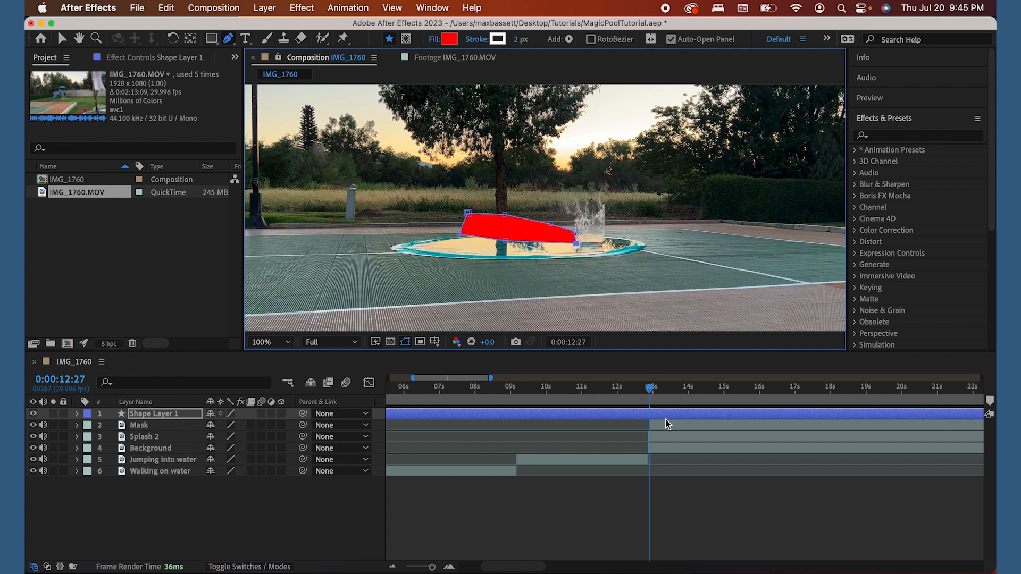
key("super+z")
key("super+z")
key("super+z")
key("super+z")
key("super+z")
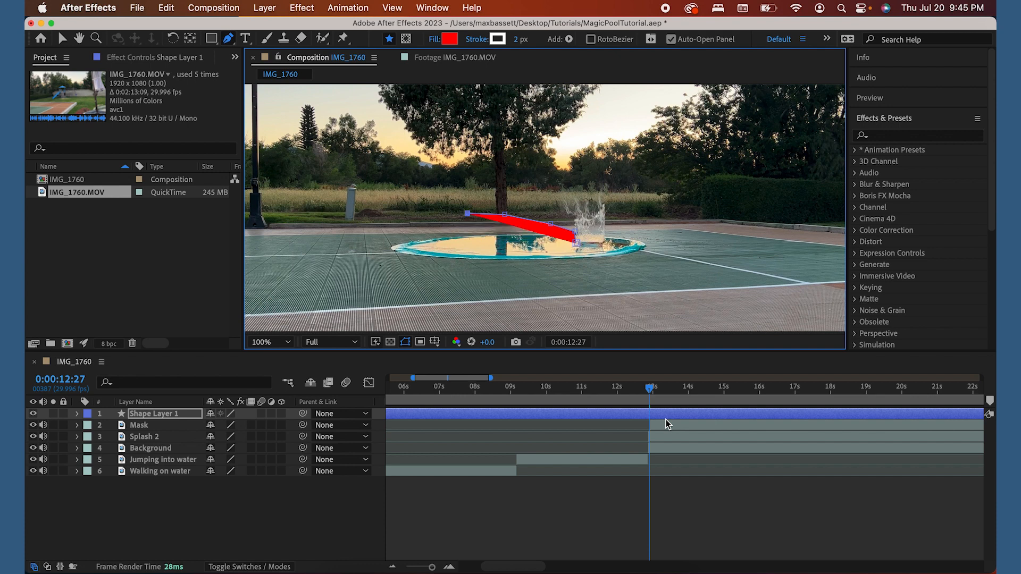
key("super+z")
key("super+z")
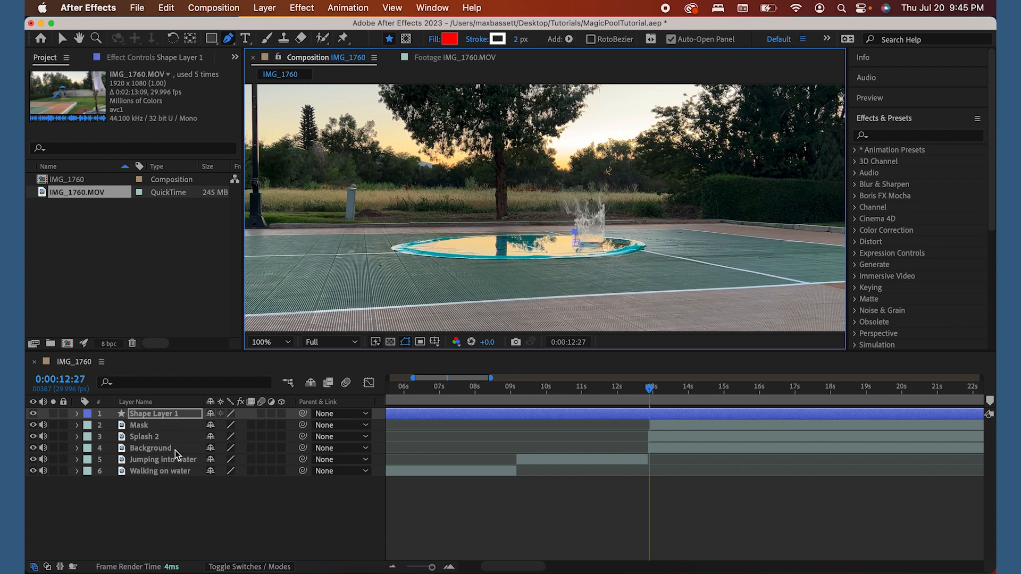
left_click(171, 416)
key("Delete")
left_click(162, 419)
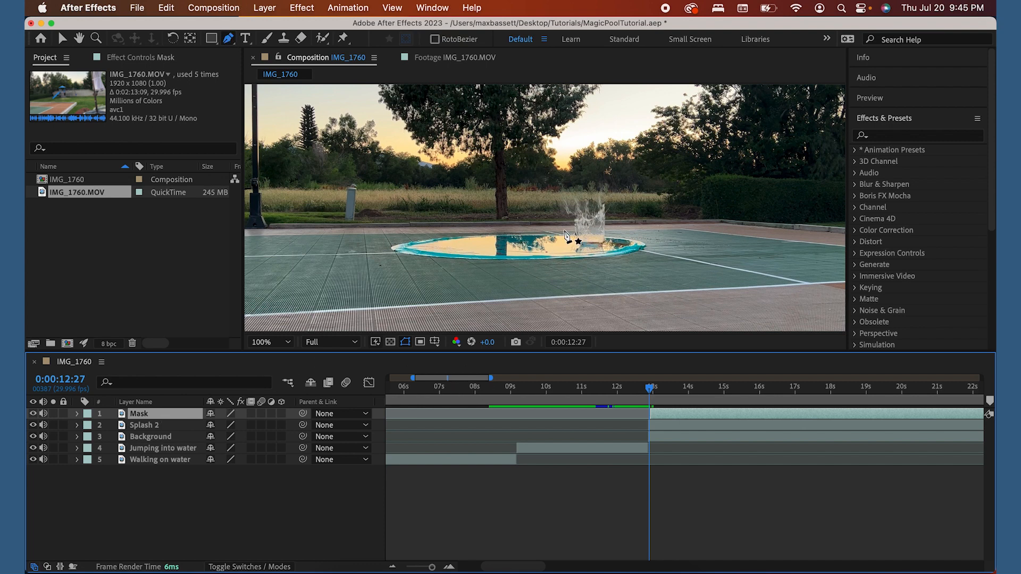
left_click(575, 241)
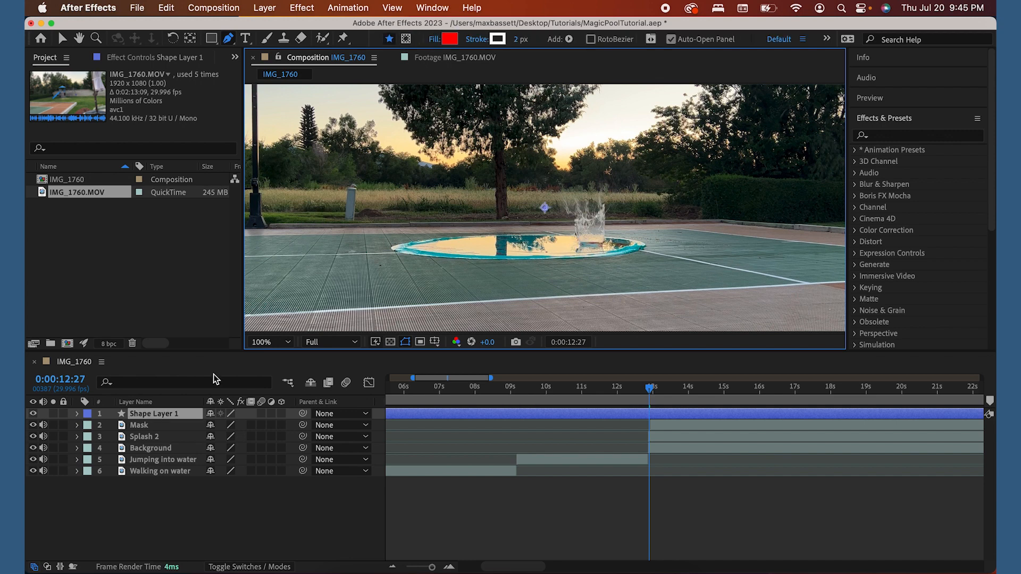
key("Delete")
left_click(150, 414)
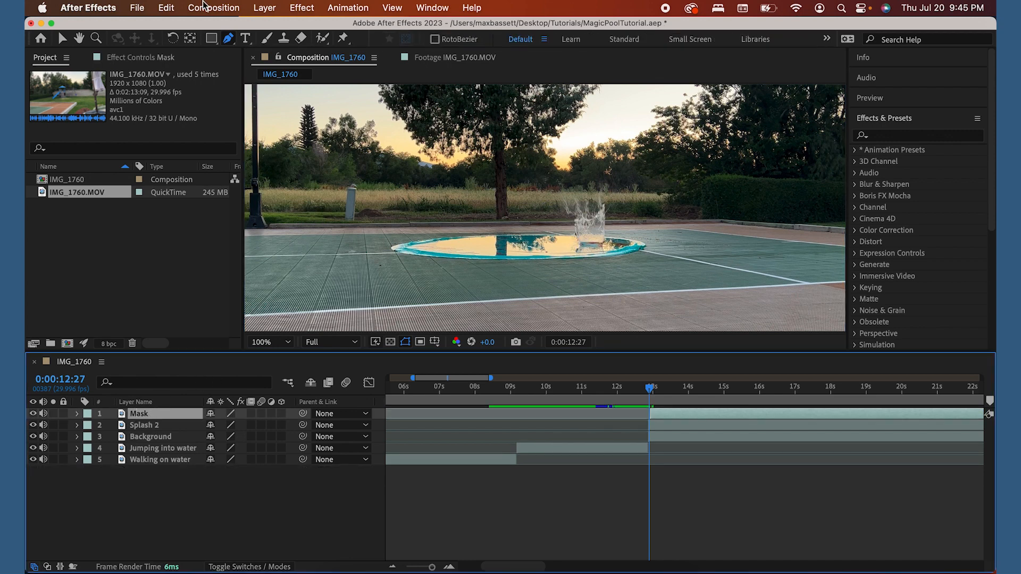
Step: Move the Mask layer to start together with Splash 2, then hide it at 0:00:12:27 to reveal the splash
left_click(230, 39)
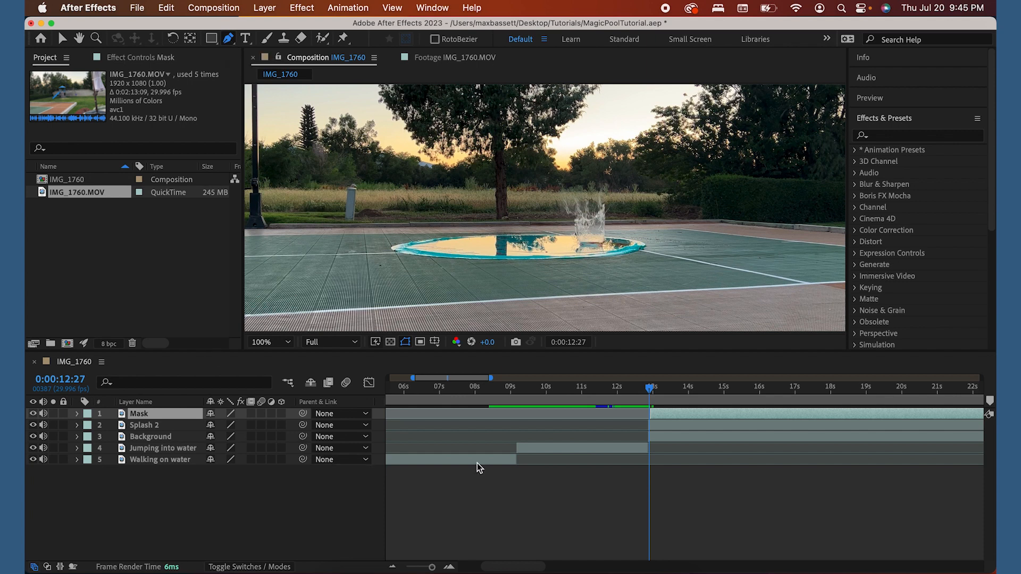
left_click(665, 416)
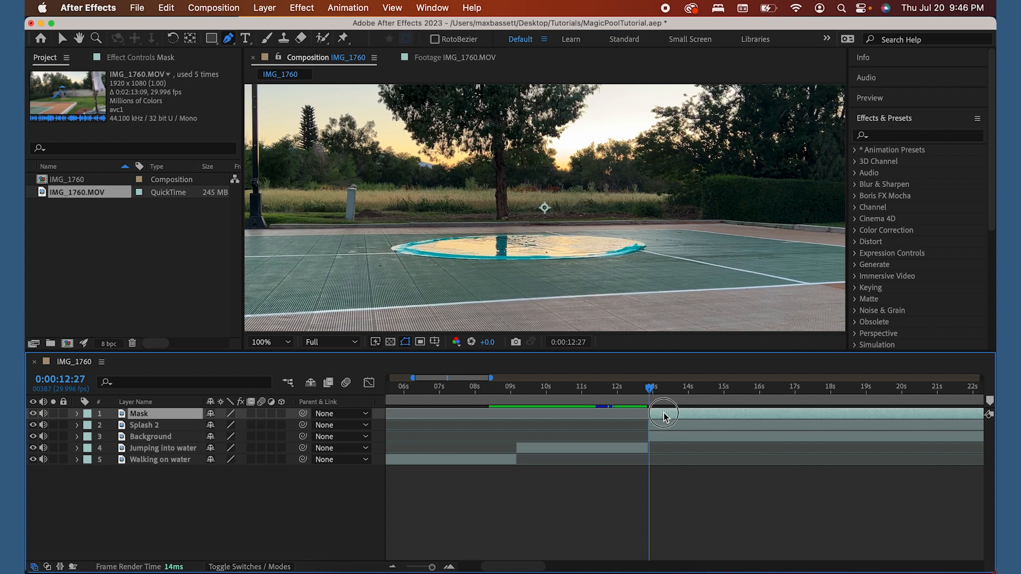
left_click_drag(649, 394, 649, 394)
left_click(33, 414)
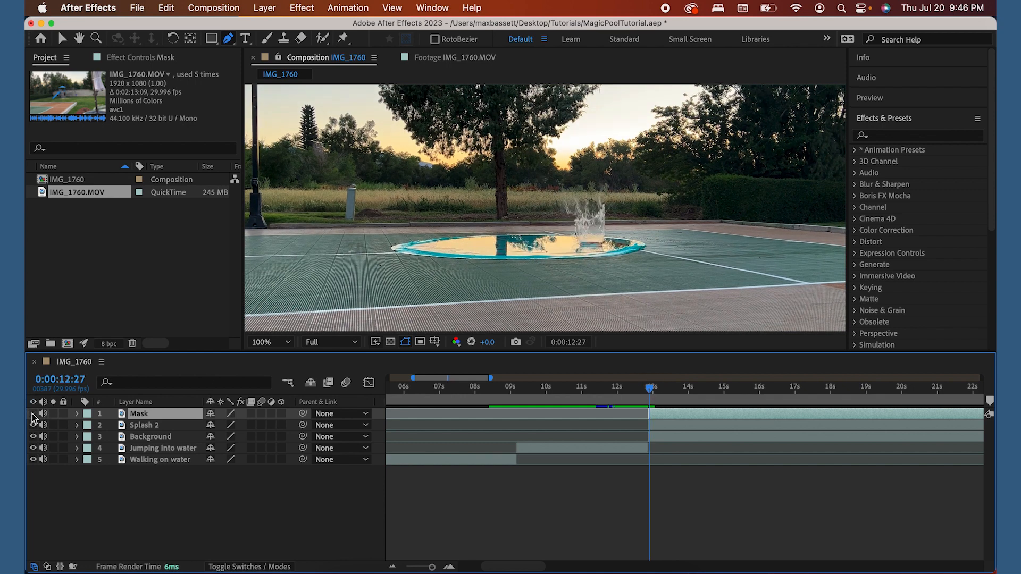
Step: Draw a closed Pen tool path on the Mask layer, beside the splash and over the far edge of the pool
left_click(577, 241)
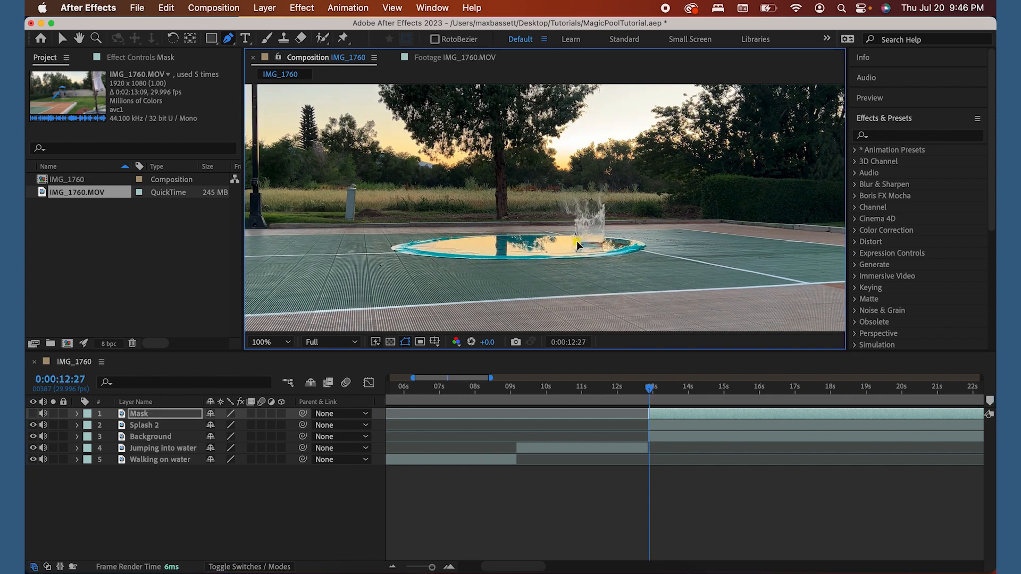
left_click(573, 225)
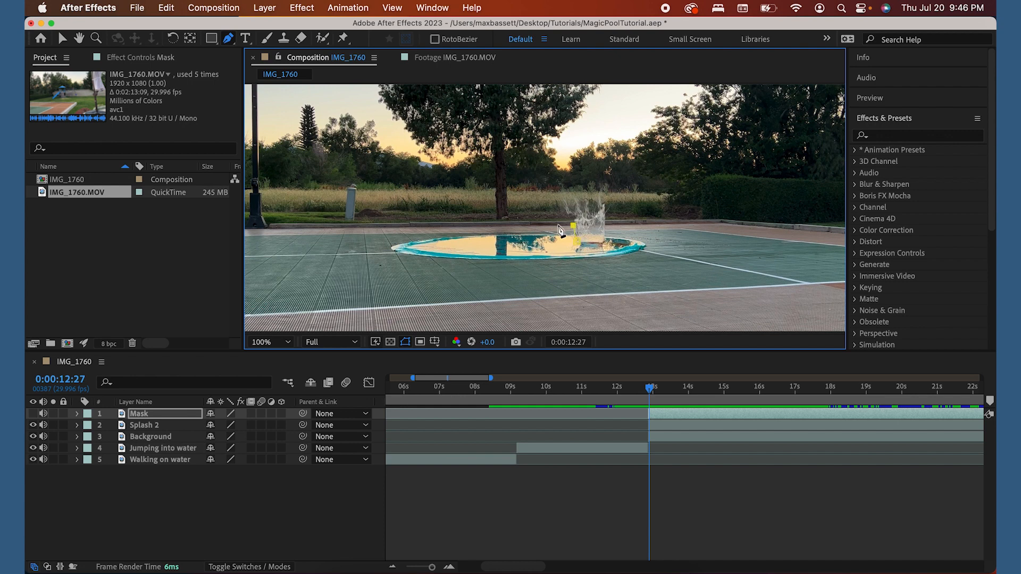
left_click(551, 217)
left_click(512, 211)
left_click(482, 216)
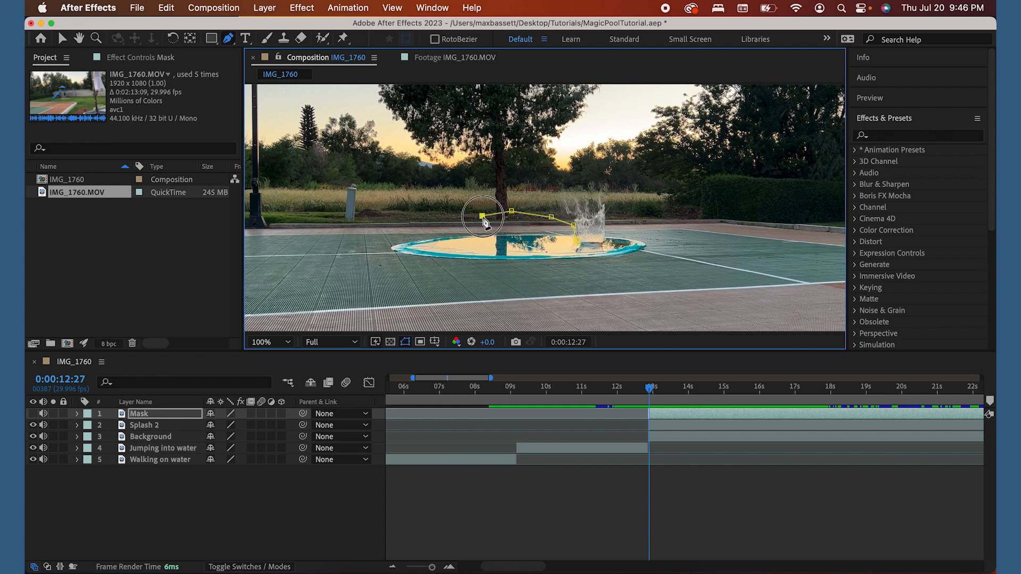
left_click(461, 228)
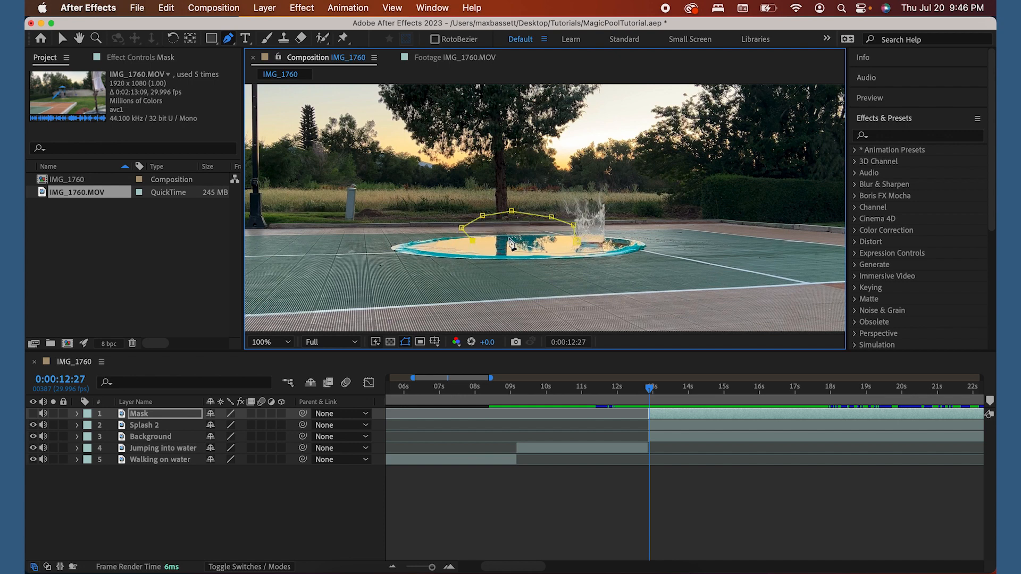
left_click(577, 242)
Step: Play the jump from 0:00:12:14, make the Mask layer visible again, and replay from 0:00:12:19
left_click(635, 394)
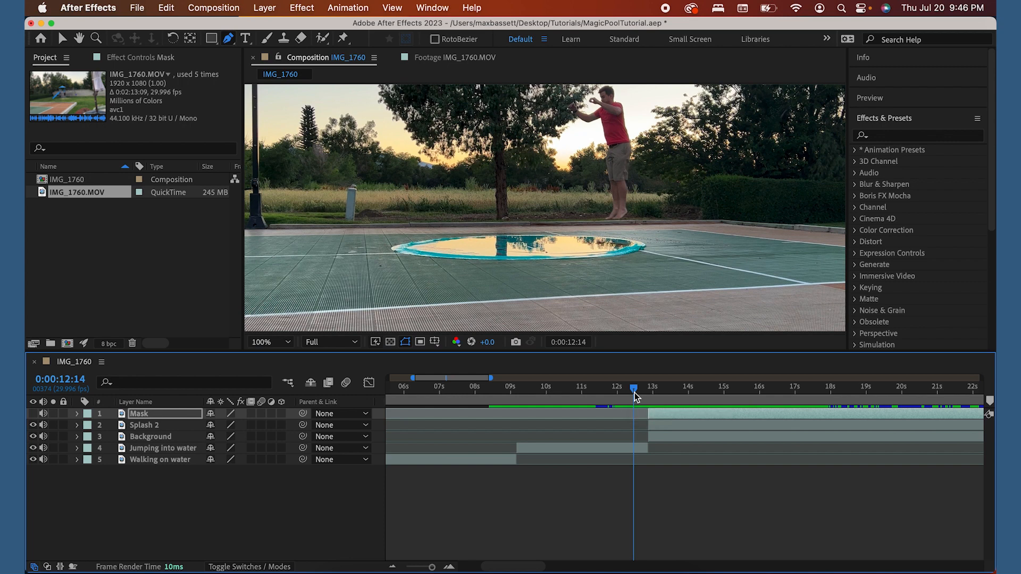
key("space")
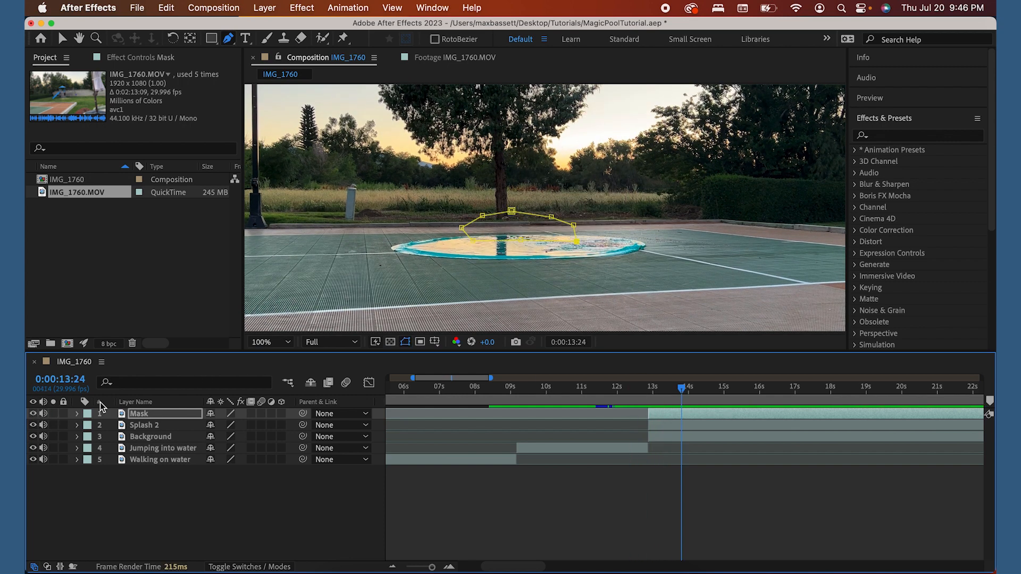
left_click(640, 386)
key("space")
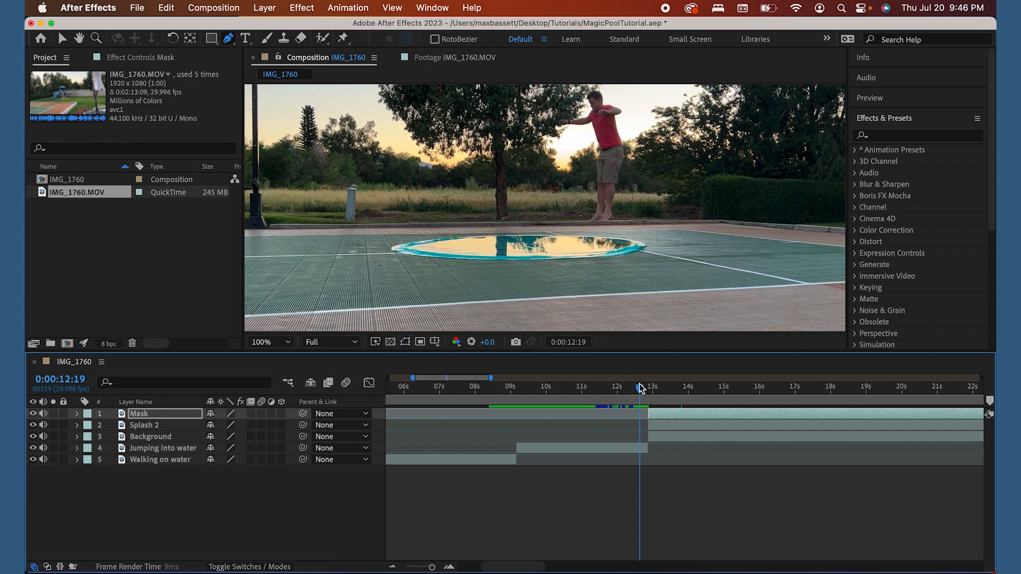
Step: At 0:00:12:28, reshape the lower edge of the mask path with an added point near the pool's far rim
mouse_move(641, 388)
left_mouse_down()
mouse_move(627, 392)
mouse_move(667, 391)
mouse_move(652, 391)
left_mouse_up()
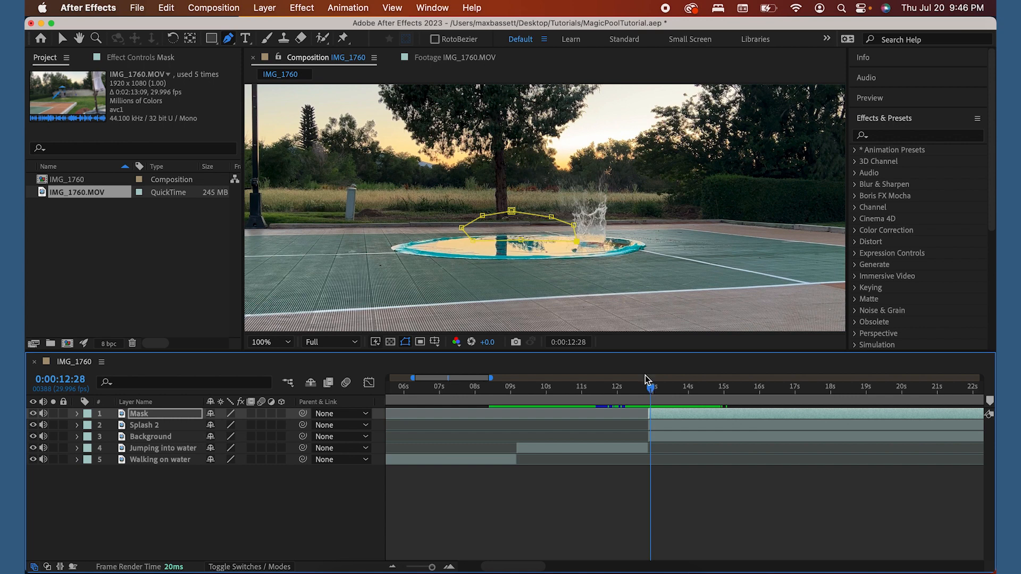
left_click(558, 243)
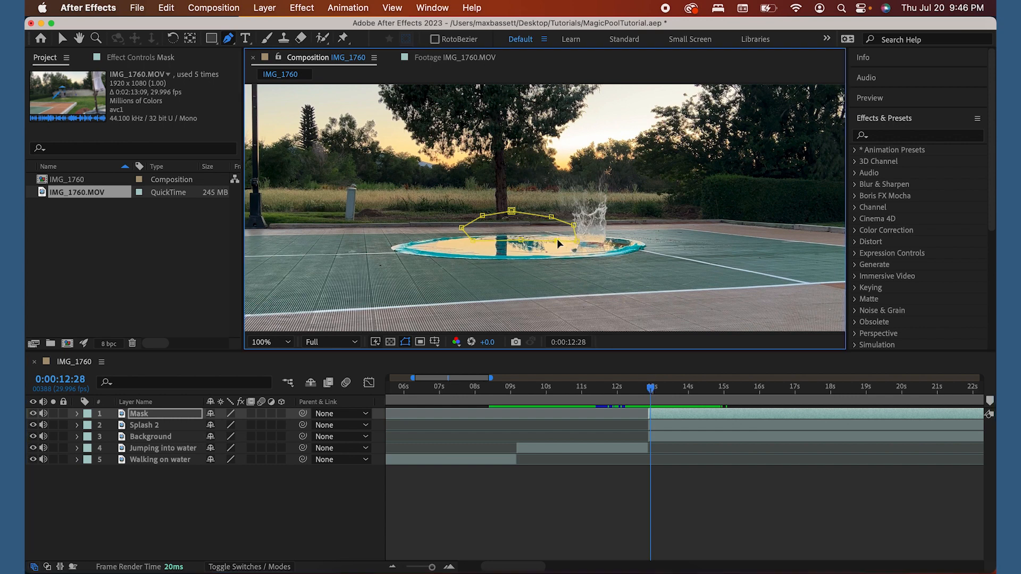
left_click(557, 241)
left_click(566, 245)
left_click_drag(576, 244, 572, 243)
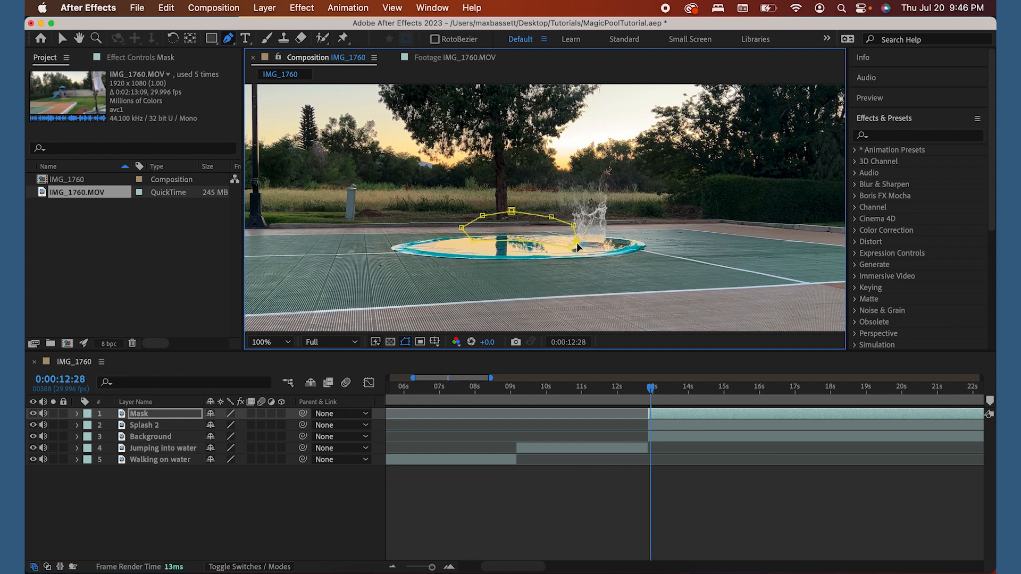
left_click_drag(571, 249, 535, 237)
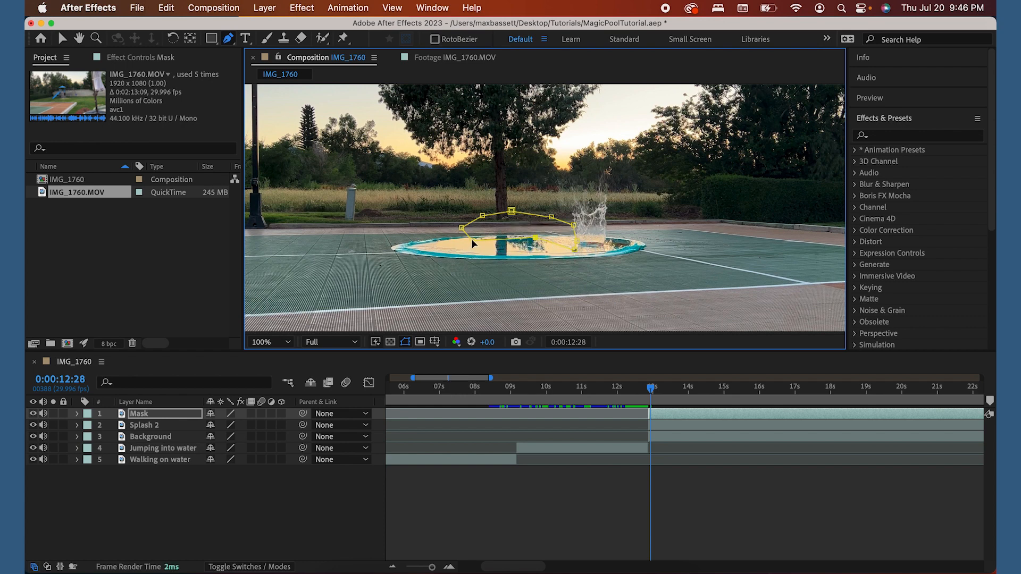
left_click_drag(473, 240, 535, 238)
left_click_drag(606, 415, 773, 396)
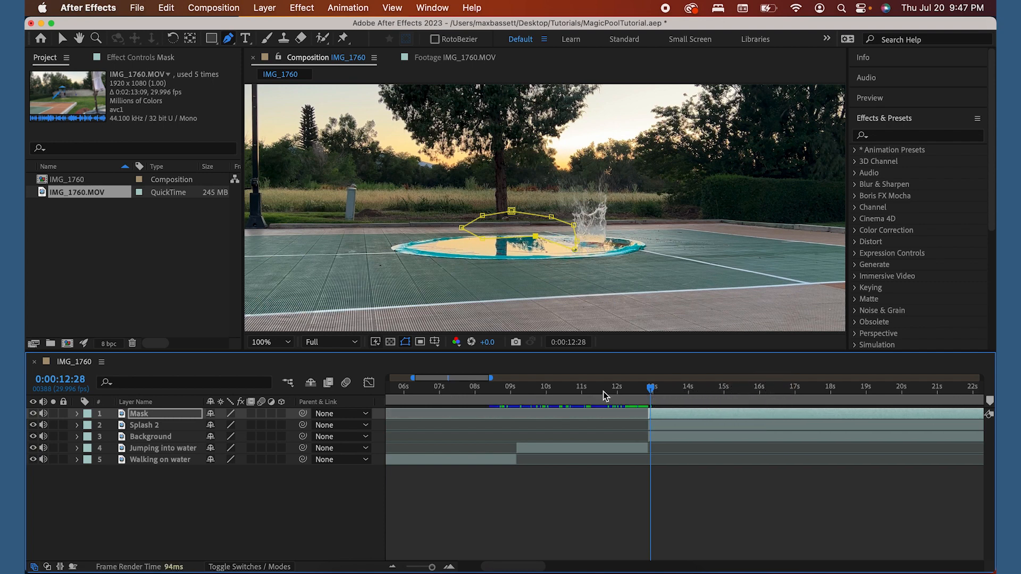
left_click_drag(606, 418, 643, 414)
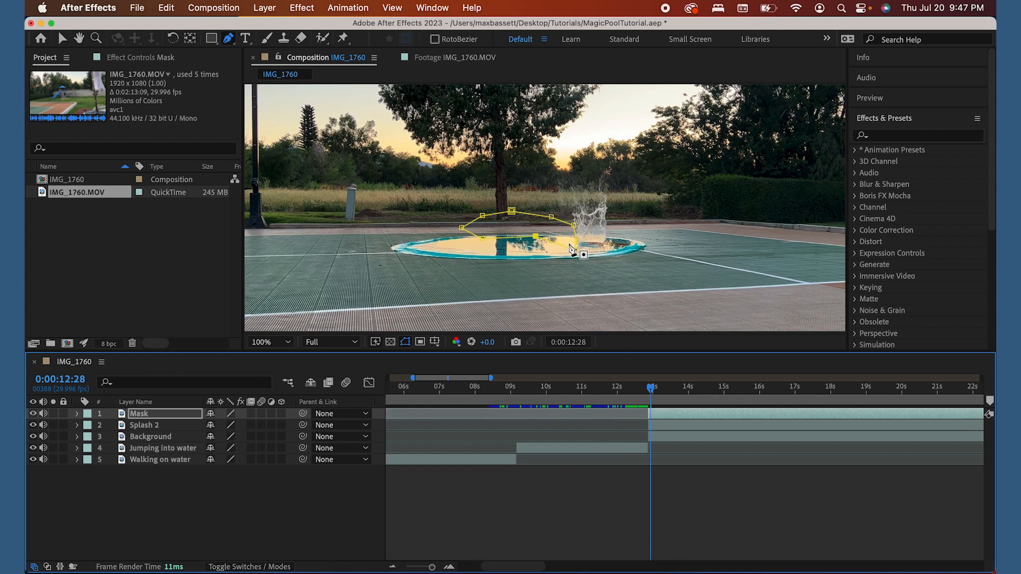
mouse_move(628, 417)
left_mouse_down()
mouse_move(595, 412)
mouse_move(624, 409)
left_mouse_up()
Step: Switch to the Selection tool and play the masked splash from 0:00:12:17 to examine the transition
left_click(62, 40)
left_click(637, 388)
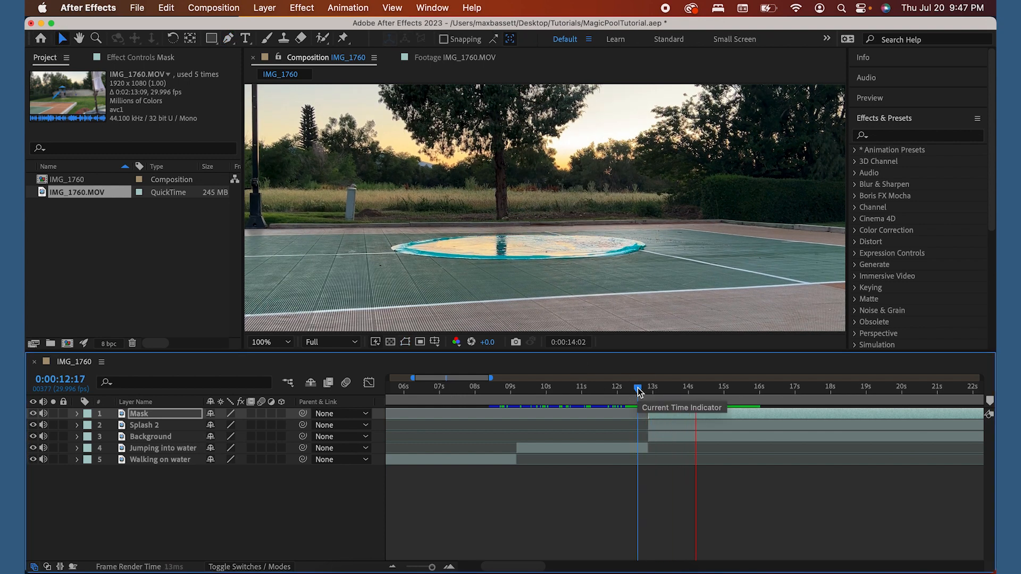
Step: At 0:00:13:00, shift the mask path's two lower points slightly toward the splash and play the result
left_click_drag(637, 387, 654, 391)
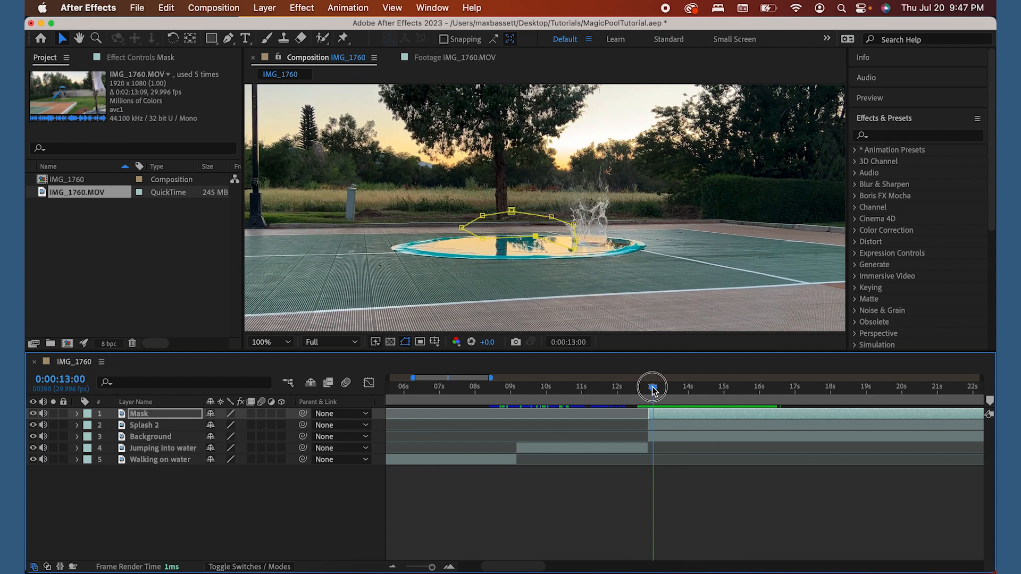
left_click(571, 239)
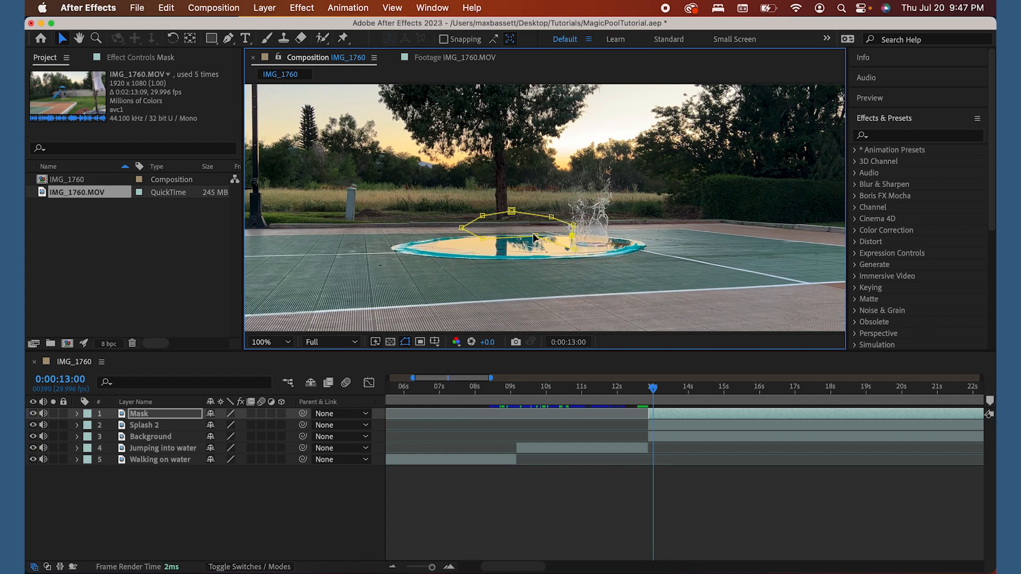
left_click_drag(534, 235, 543, 239)
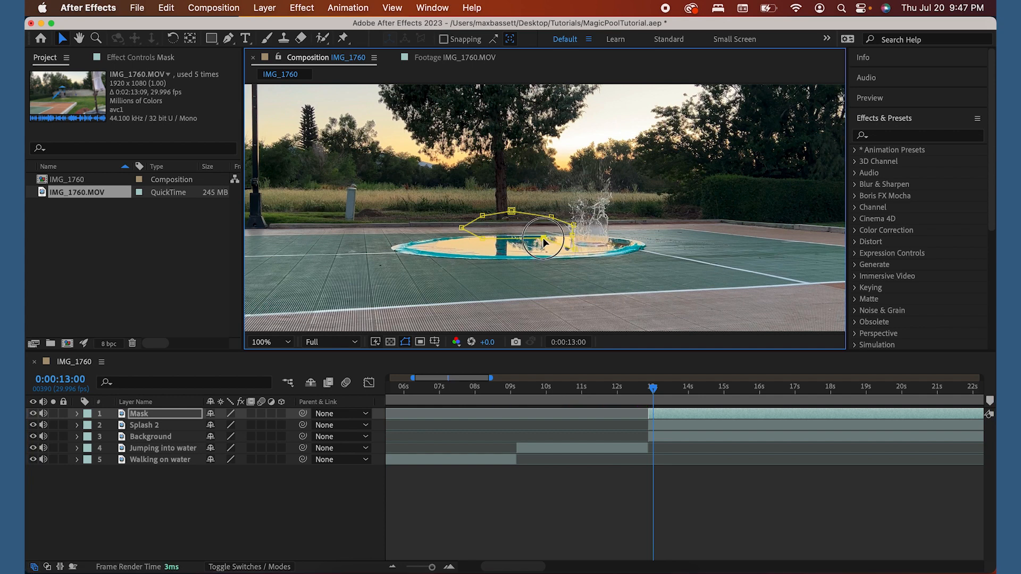
left_click(571, 249)
left_click_drag(567, 251, 566, 252)
key("space")
key("space")
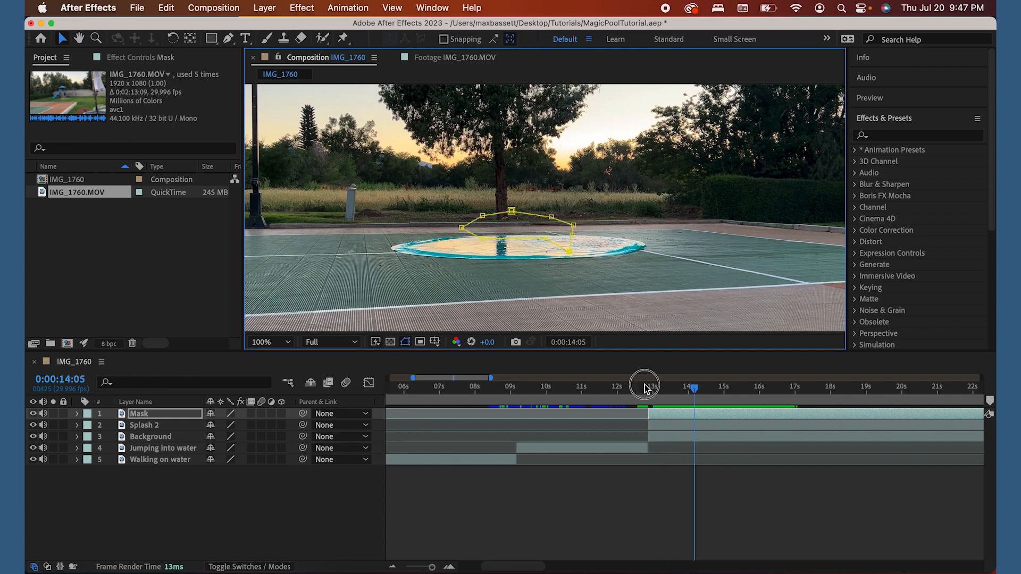
Step: Try raising the mask's lower corner point beside the splash at 0:00:13:16, and replay from 0:00:12:17 and 0:00:12:12
left_click_drag(644, 388, 671, 391)
left_click(567, 234)
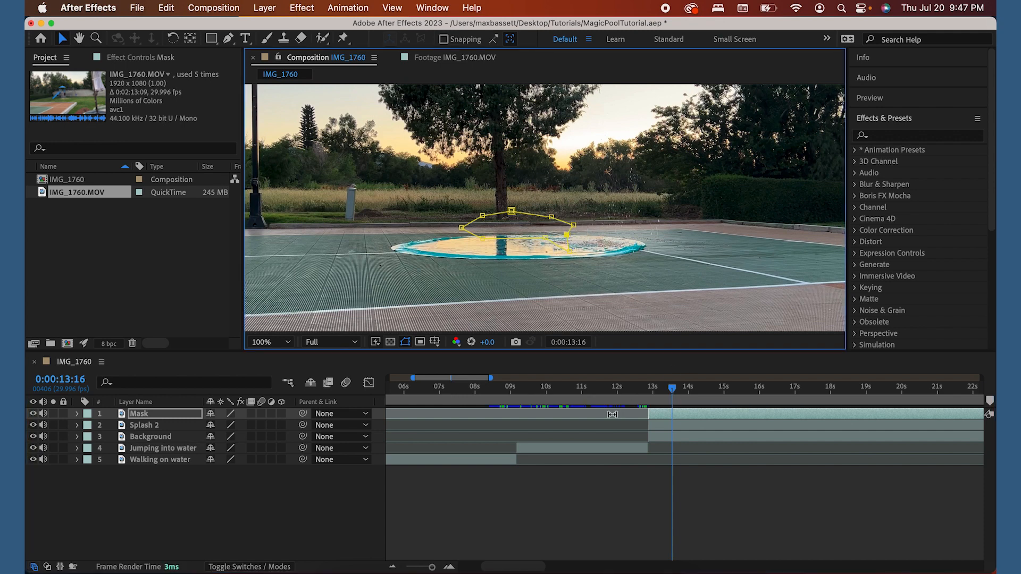
left_click_drag(613, 415, 576, 399)
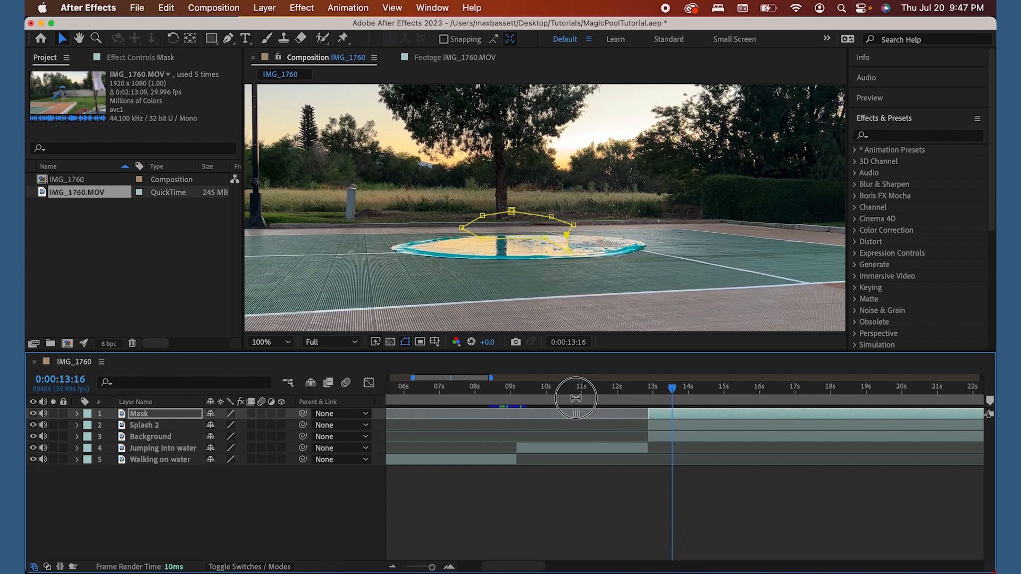
left_click(637, 387)
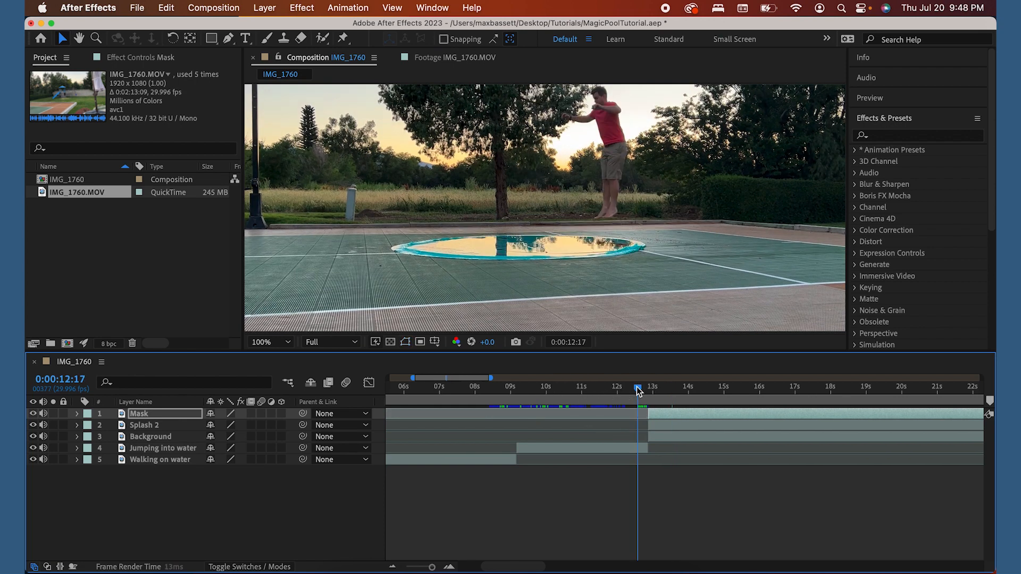
key("space")
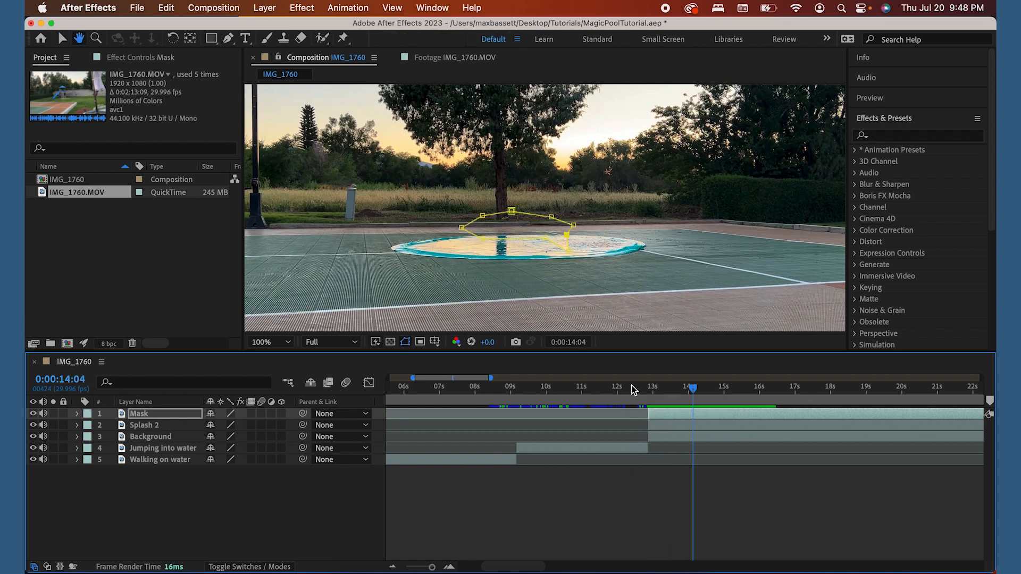
left_click(632, 388)
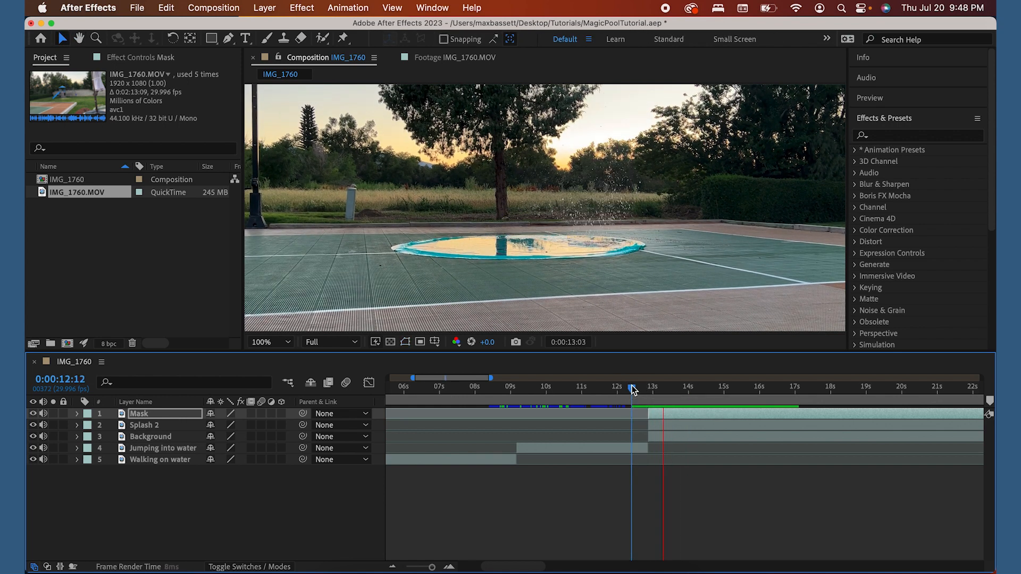
key("space")
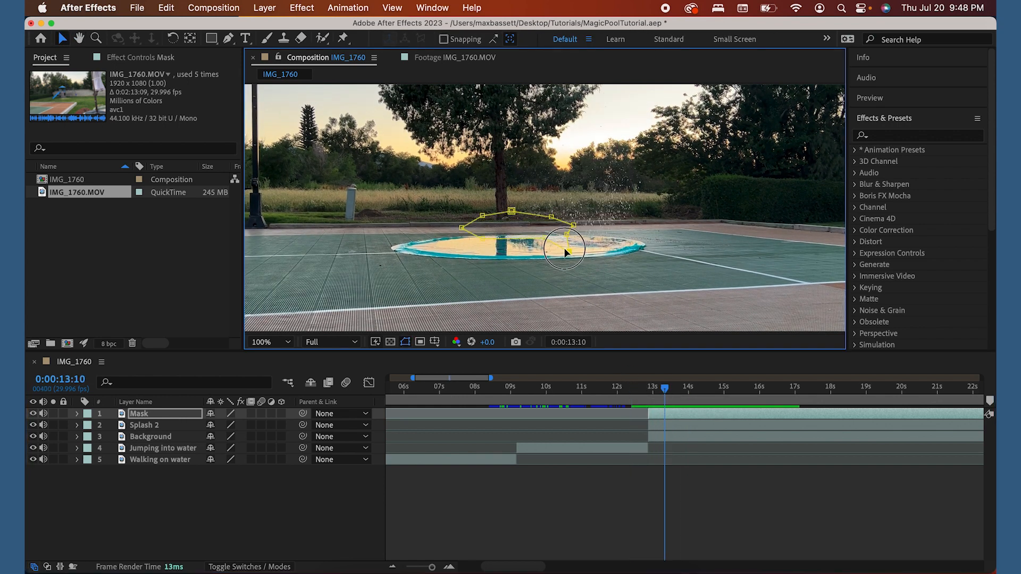
Step: Try lowering the mask's bottom middle point into the pool at 0:00:13:10, and replay from 0:00:12:19
left_click(558, 242)
left_click_drag(546, 233, 550, 246)
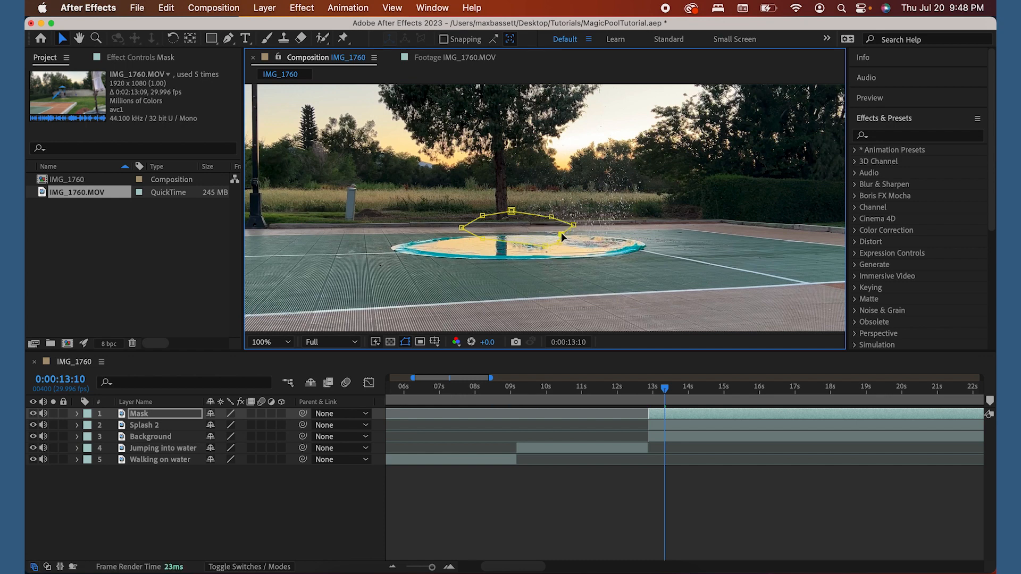
left_click(639, 387)
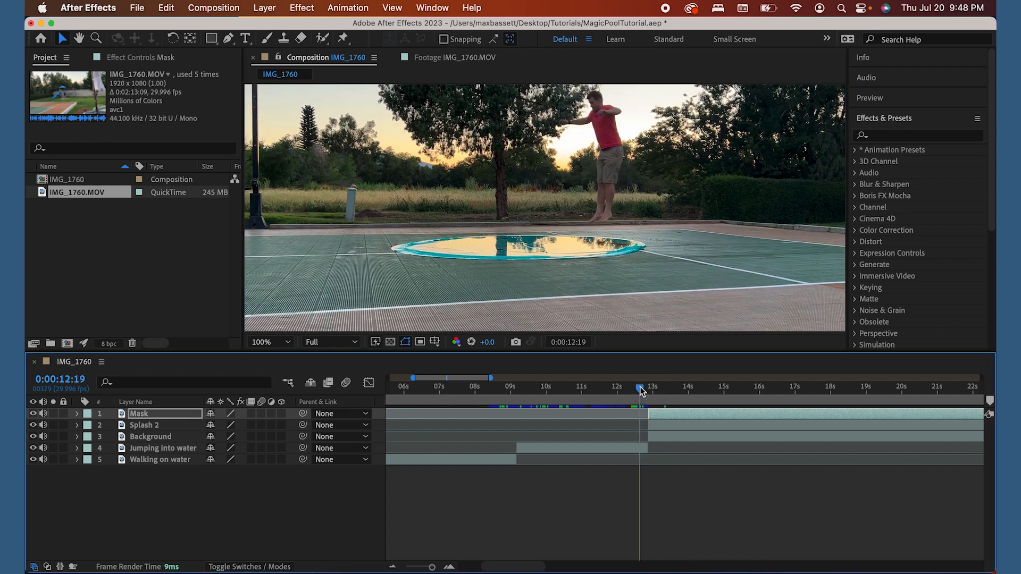
key("space")
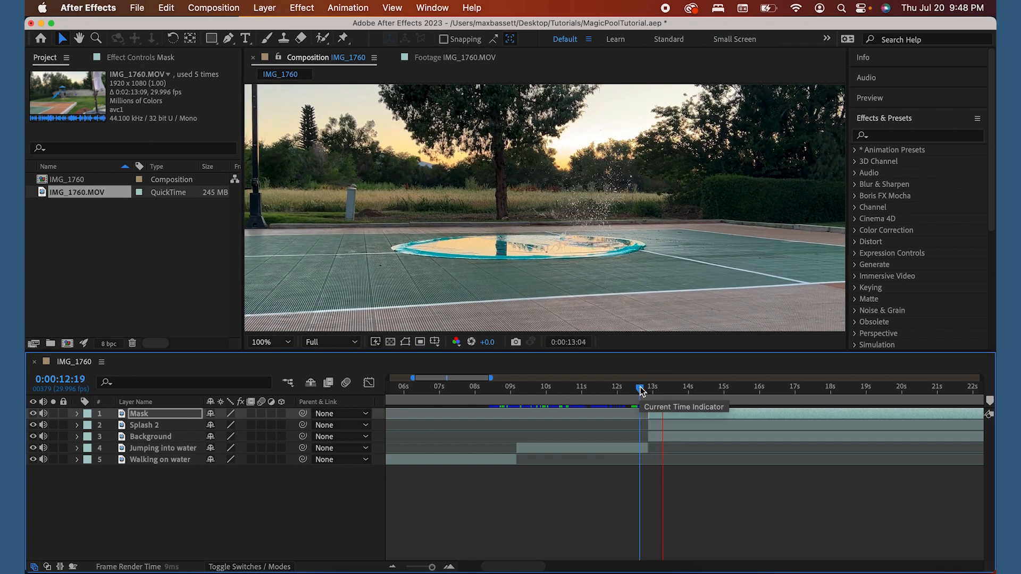
key("space")
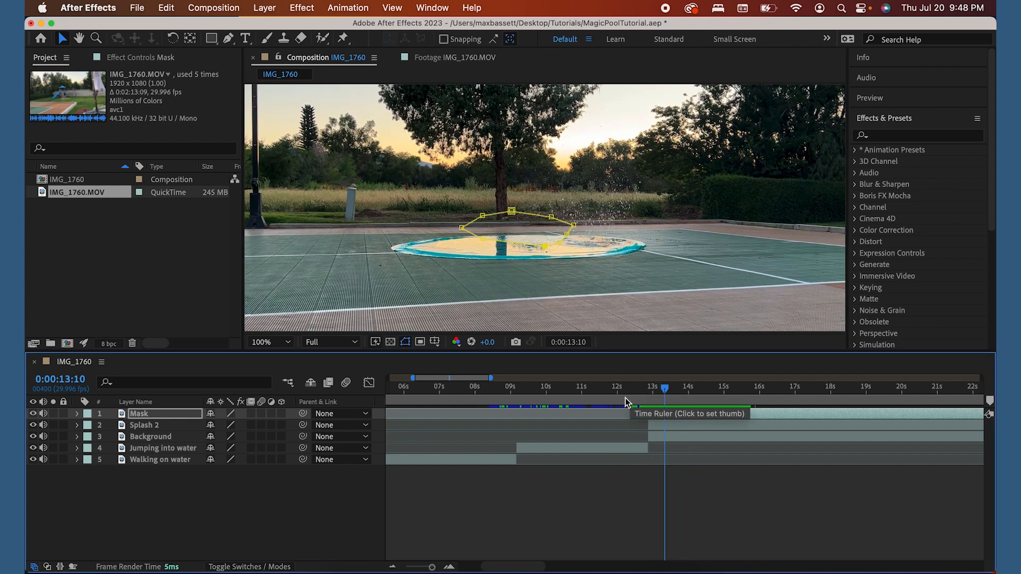
Step: Revert the last mask point moves, lower the bottom middle point slightly at 0:00:13:16, and play from 0:00:13:01
key("Page_Down")
key("Page_Down")
key("Page_Down")
key("Page_Down")
key("Page_Down")
key("Page_Down")
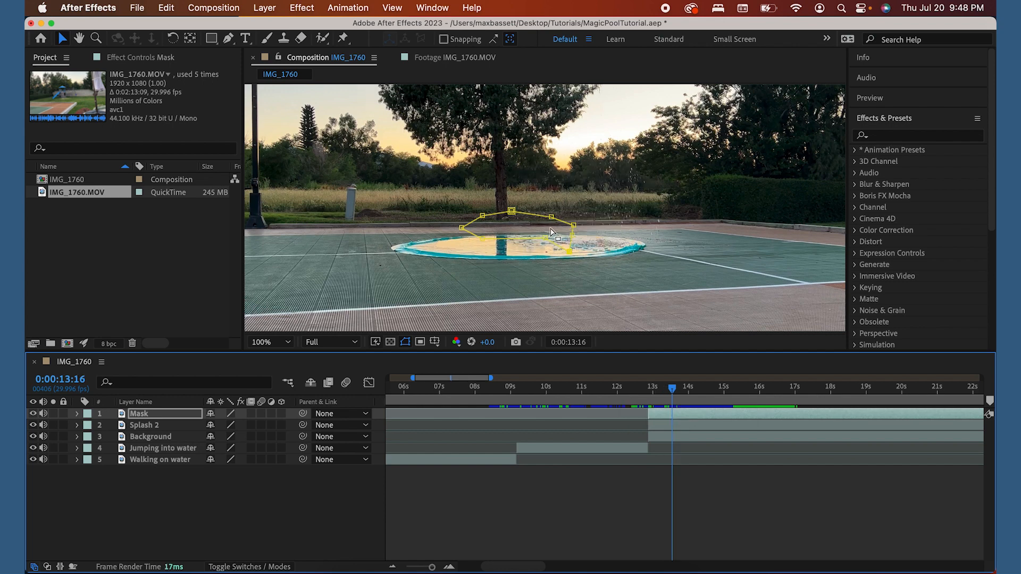
left_click_drag(546, 239, 540, 244)
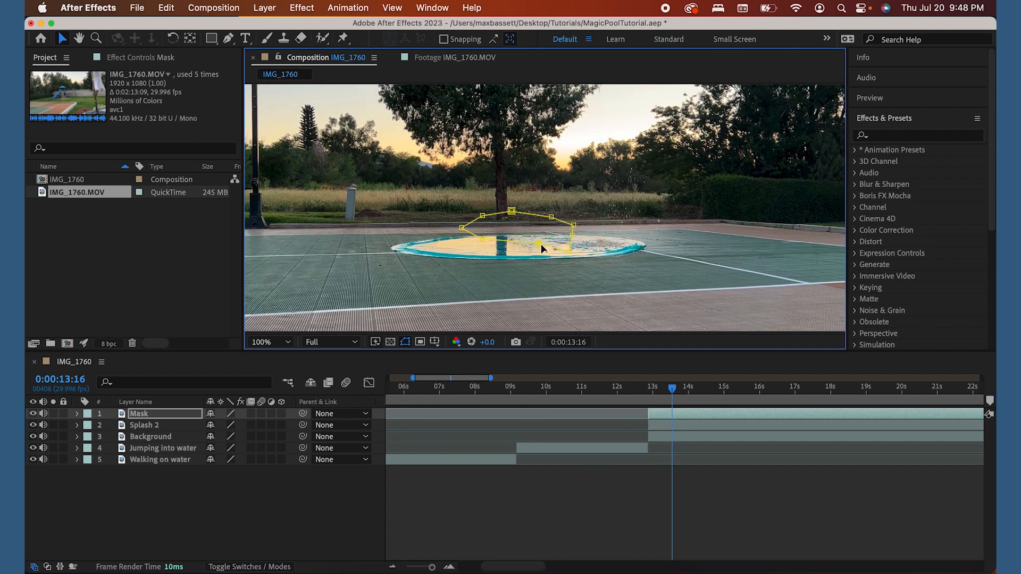
left_click(654, 388)
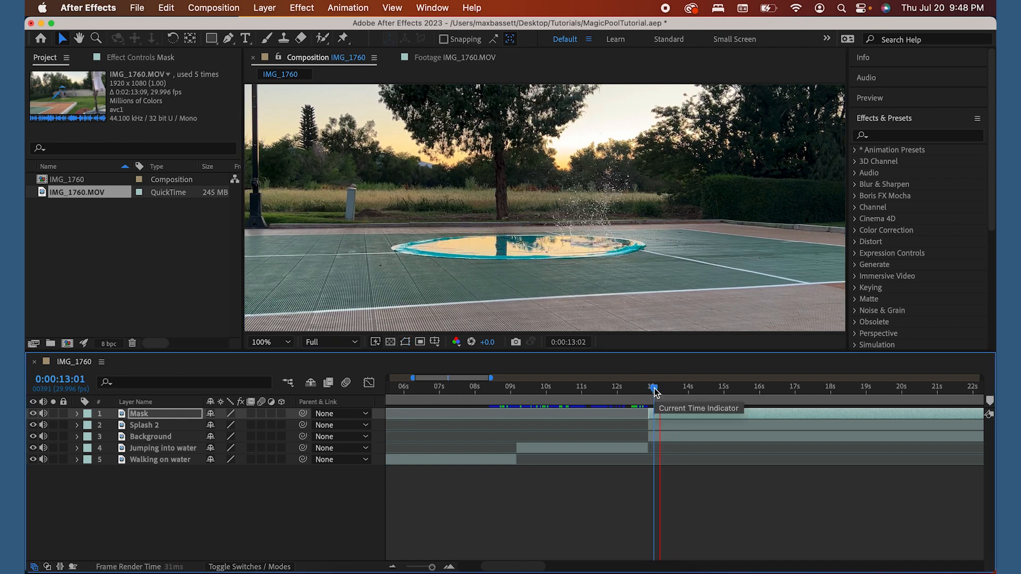
key("space")
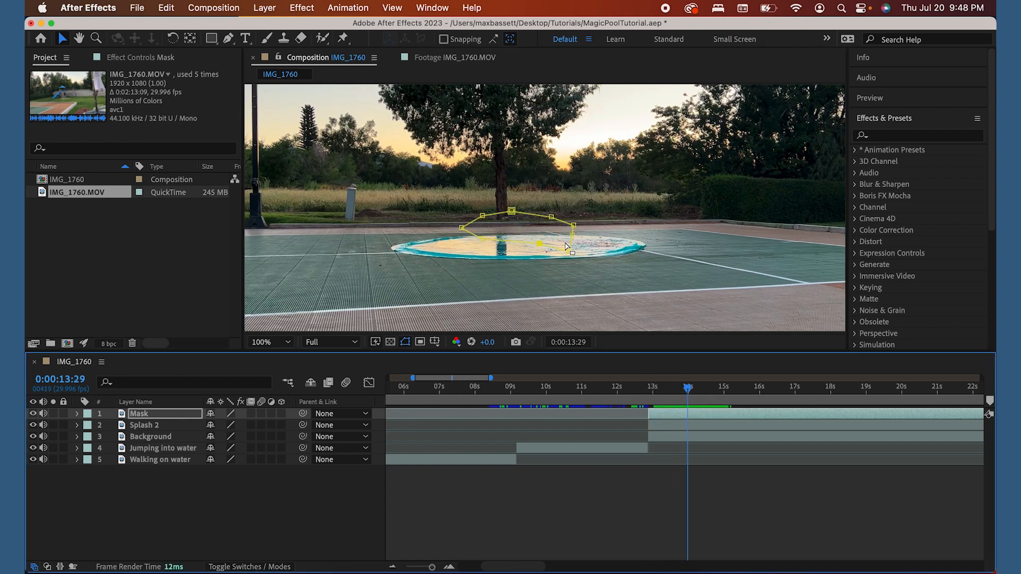
Step: At 0:00:13:29, adjust the mask's lower corner beside the splash, and check the splash from 0:00:12:26 to 0:00:13:11
left_click(574, 237)
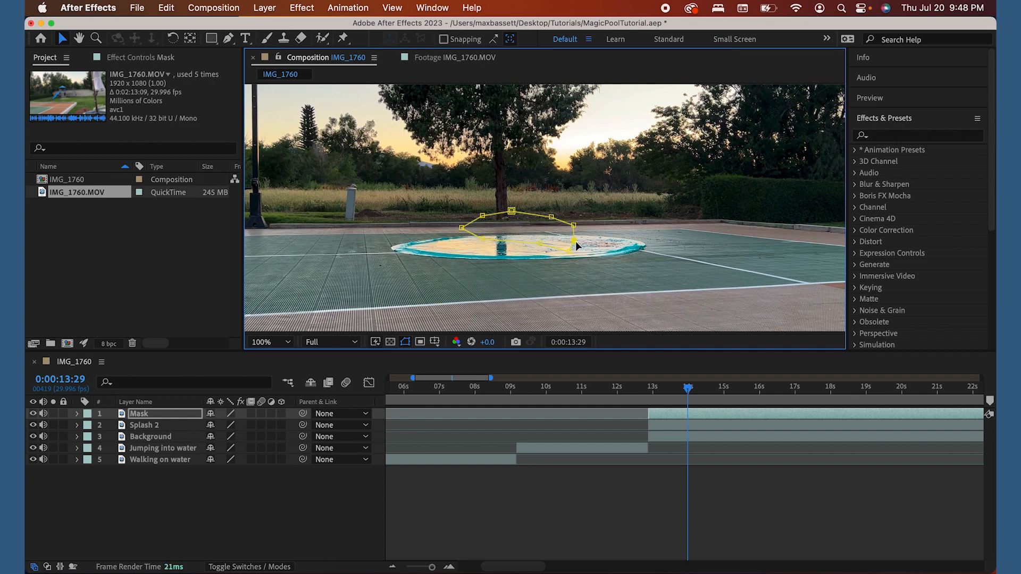
left_click_drag(574, 240, 576, 251)
left_click(649, 392)
key("super+t")
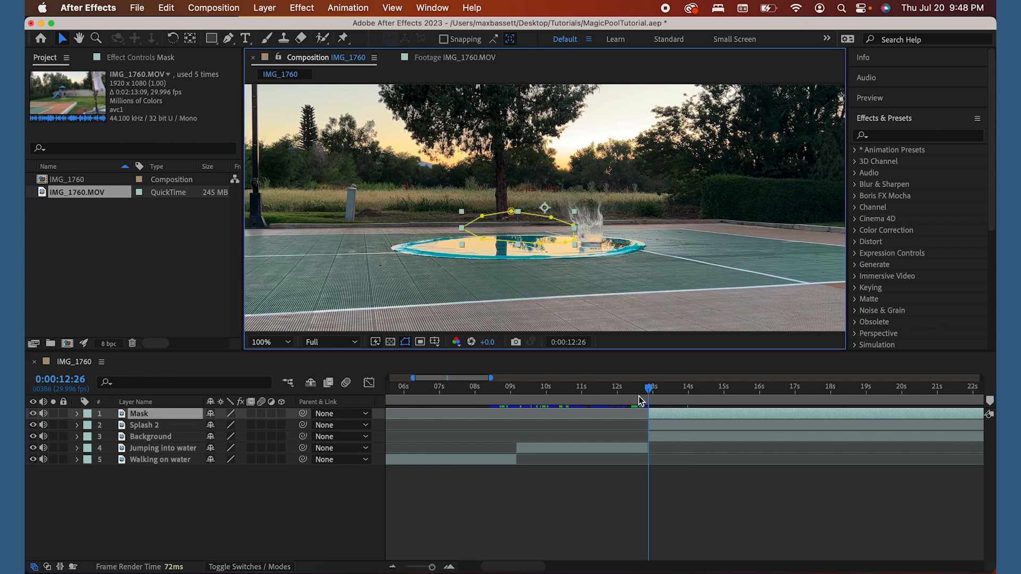
key("super+Down")
left_click(652, 390)
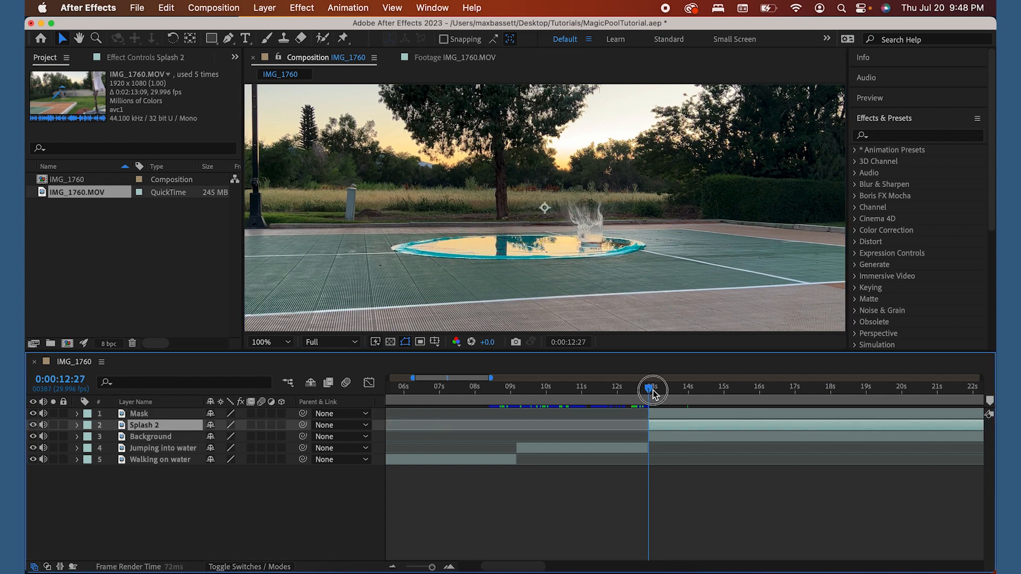
mouse_move(653, 393)
left_mouse_down()
mouse_move(677, 395)
mouse_move(650, 393)
mouse_move(674, 391)
mouse_move(666, 389)
left_mouse_up()
Step: At 0:00:13:11, pull the Mask layer's upper edge away from the splash and raise its lower corner point
left_click(663, 414)
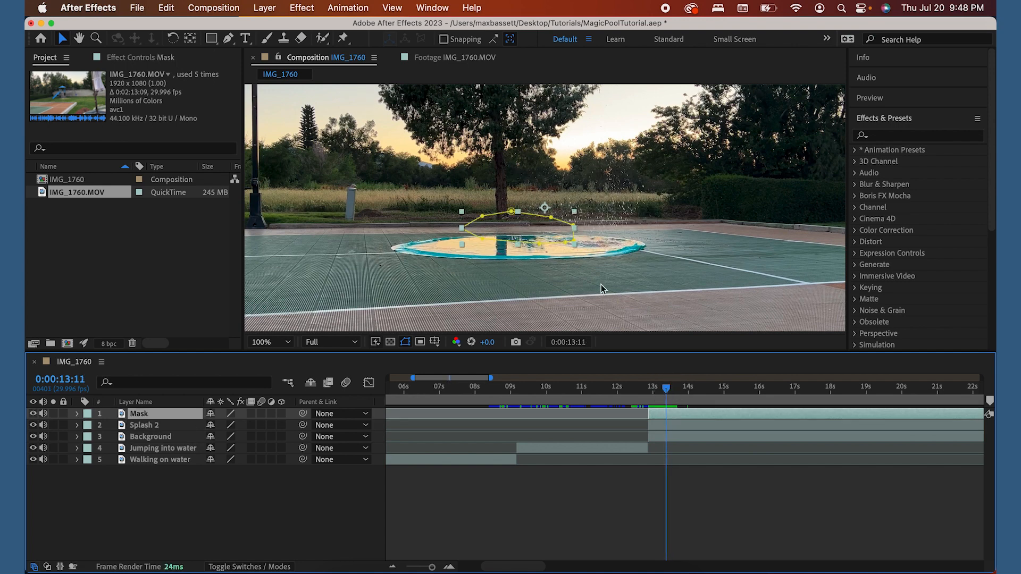
left_click(570, 225)
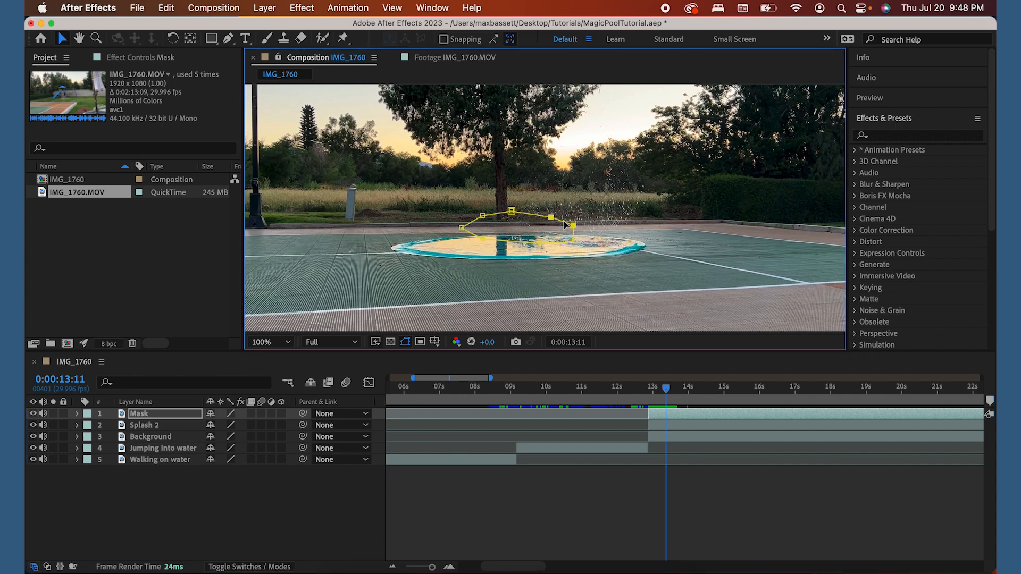
left_click(566, 225)
left_click_drag(573, 240, 571, 233)
Step: Replay the jump from 0:00:12:25, 0:00:12:08 and 0:00:11:14, and save the project
left_click(648, 392)
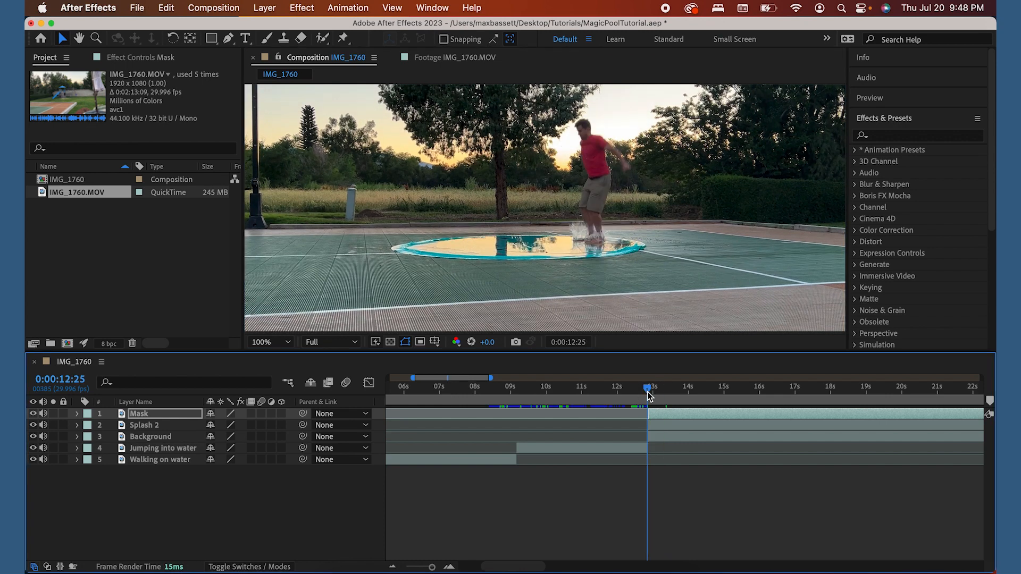
key("space")
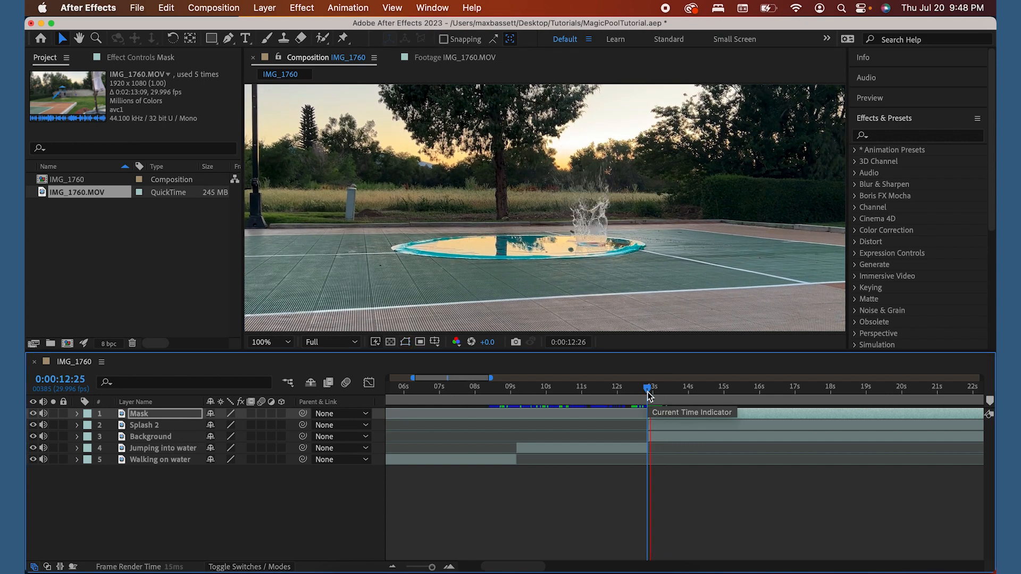
left_click(616, 390)
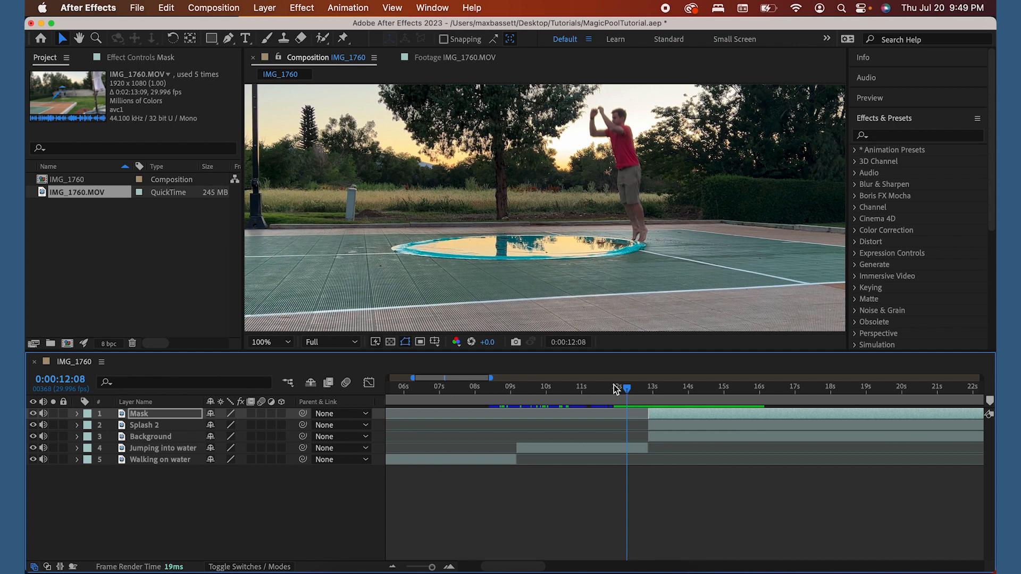
key("space")
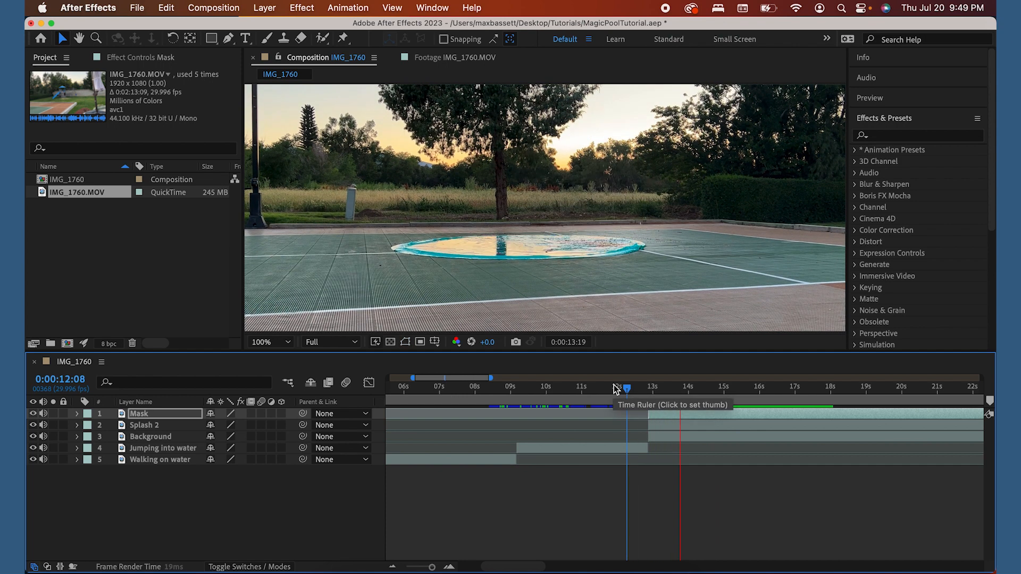
left_click(599, 389)
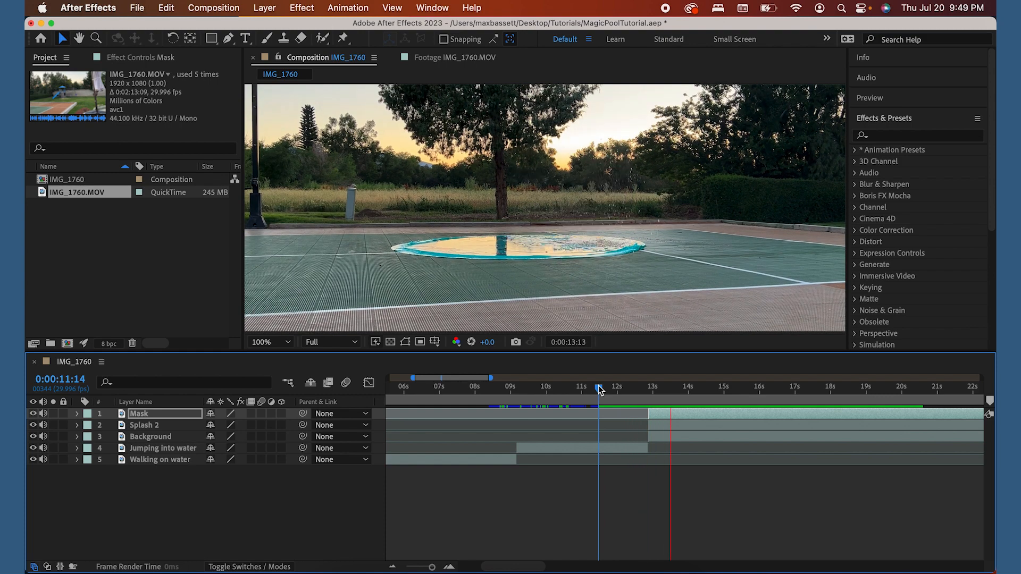
key("space")
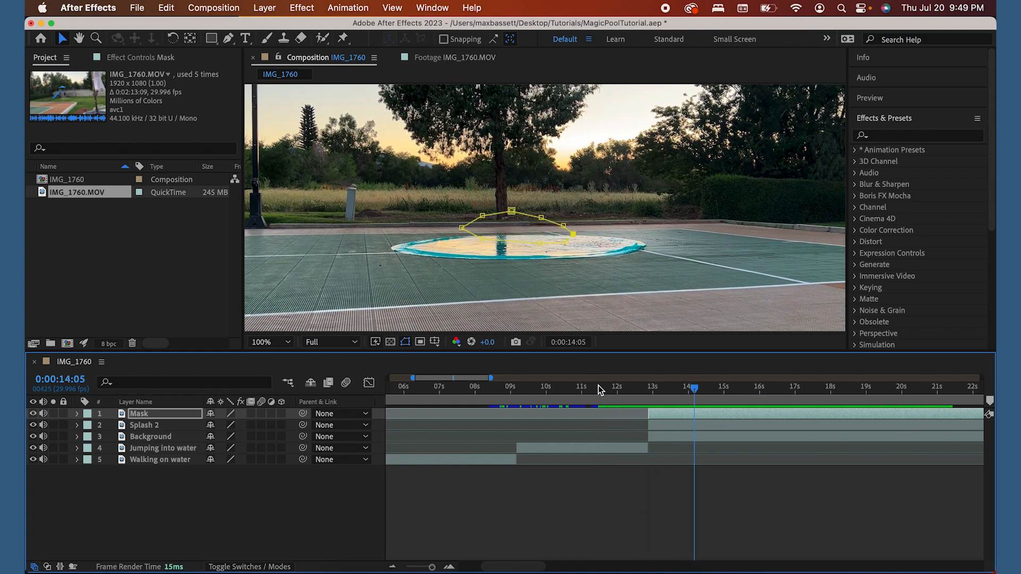
key("super+s")
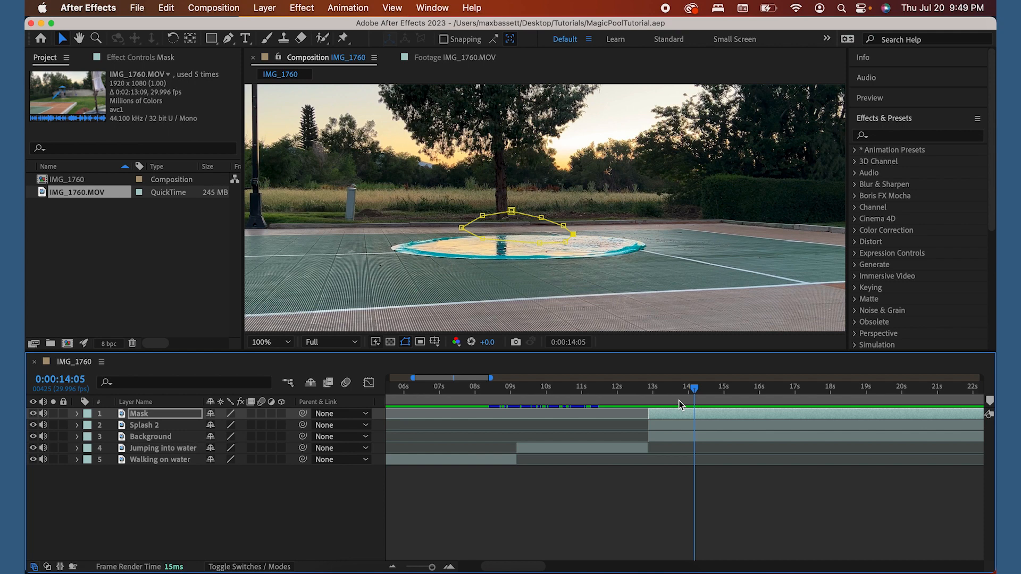
Step: At 0:00:13:00, adjust the mask path's lower edge next to the splash
left_click(654, 394)
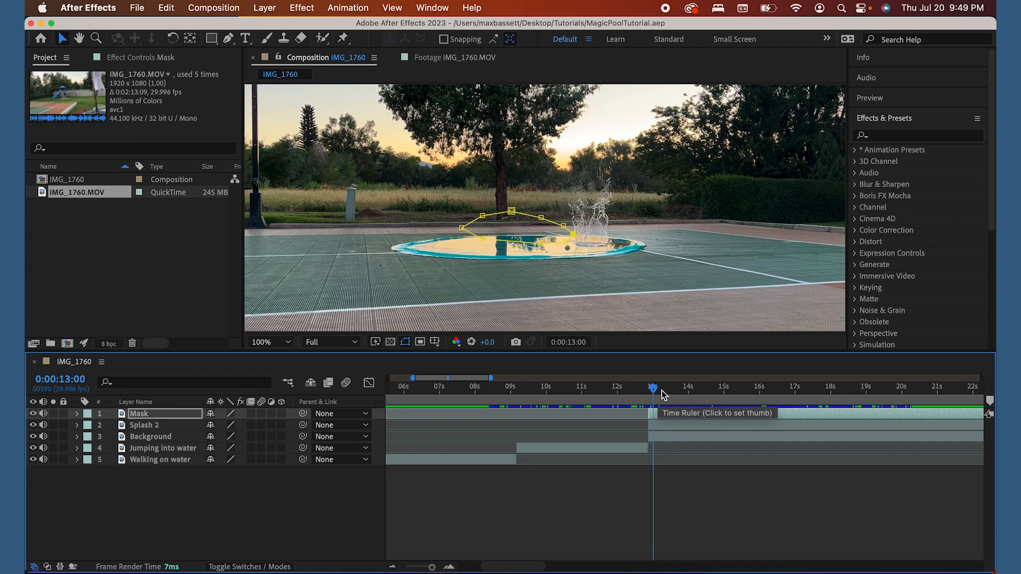
left_click(563, 240)
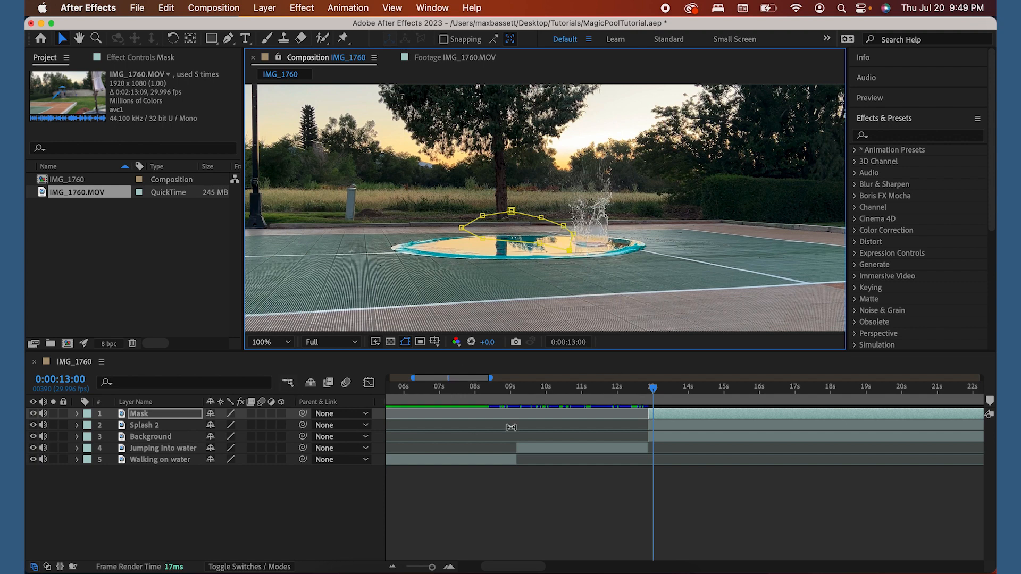
Step: Split the Jumping into water layer at 0:00:12:25, just before the cut to the splash
left_click_drag(650, 393, 645, 392)
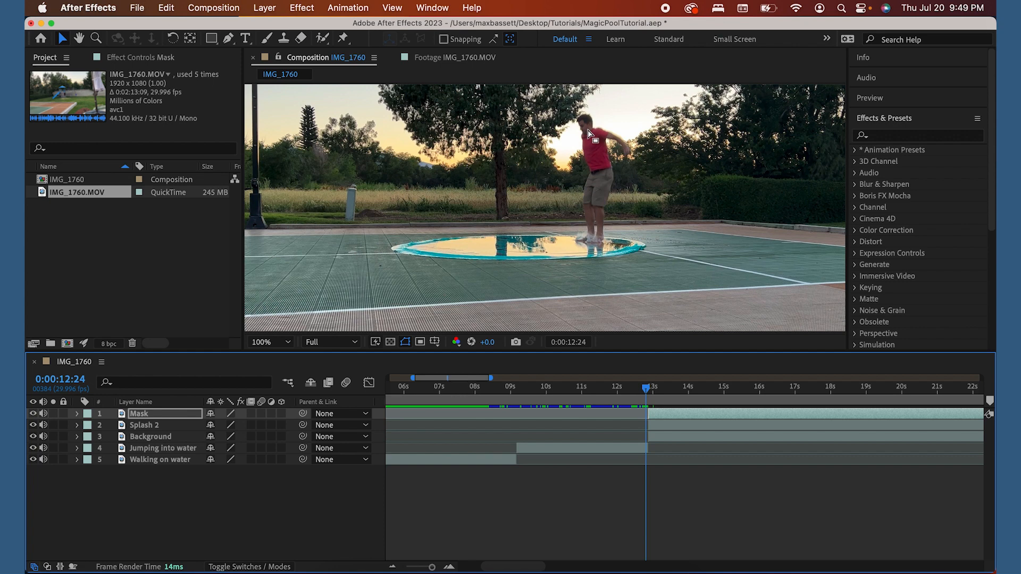
left_click(192, 449)
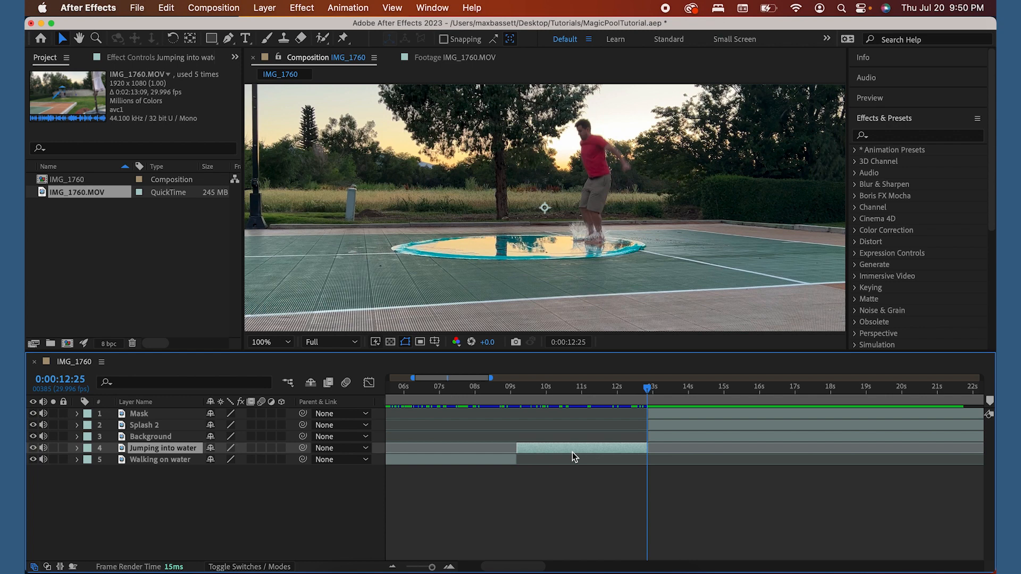
key("super+shift+d")
key("=")
key("=")
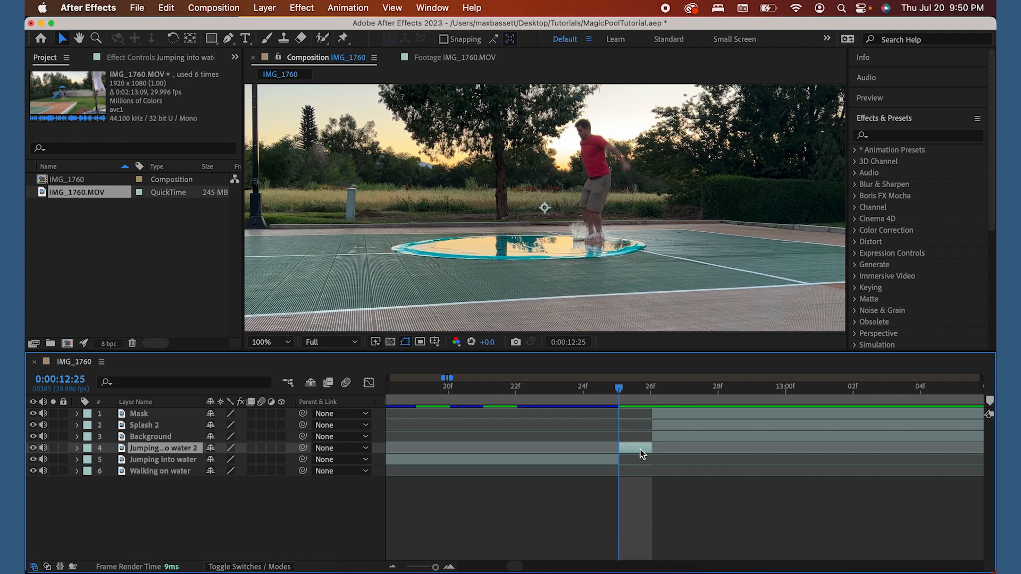
Step: Freeze the frame of the Jumping into water 2 clip at 0:00:12:25 and extend the clip to 0:00:12:29
right_click(638, 445)
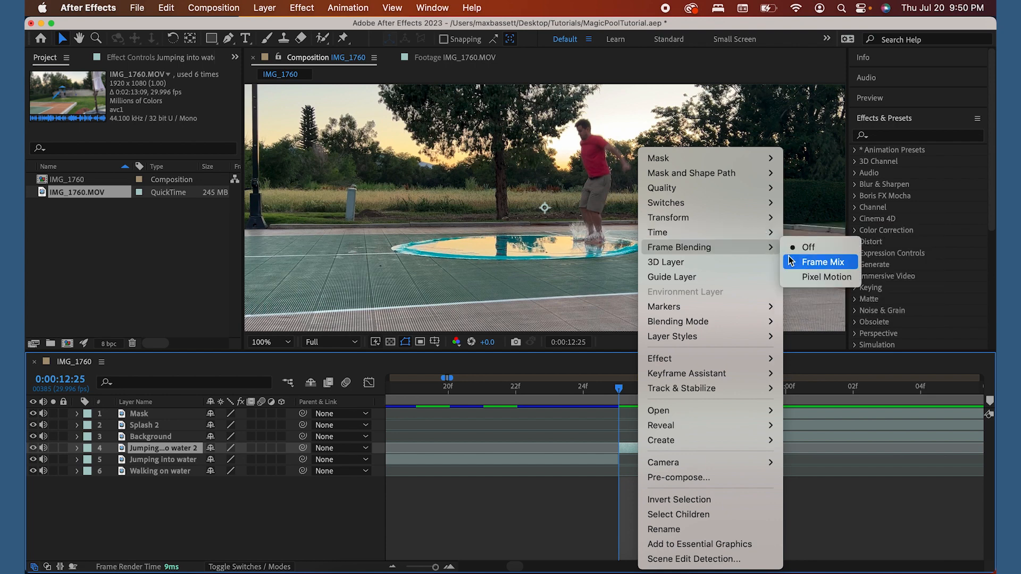
mouse_move(760, 233)
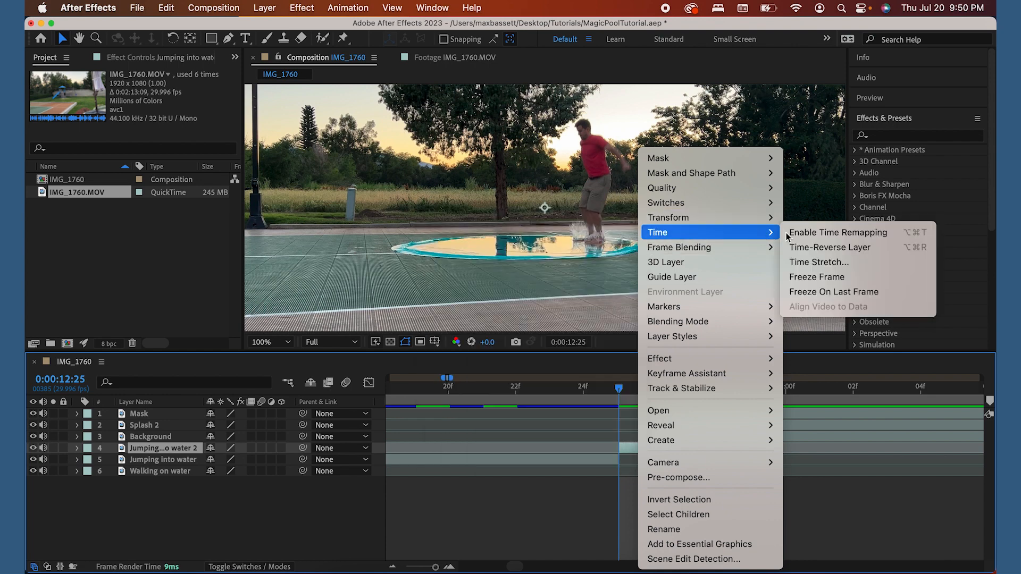
left_click(818, 277)
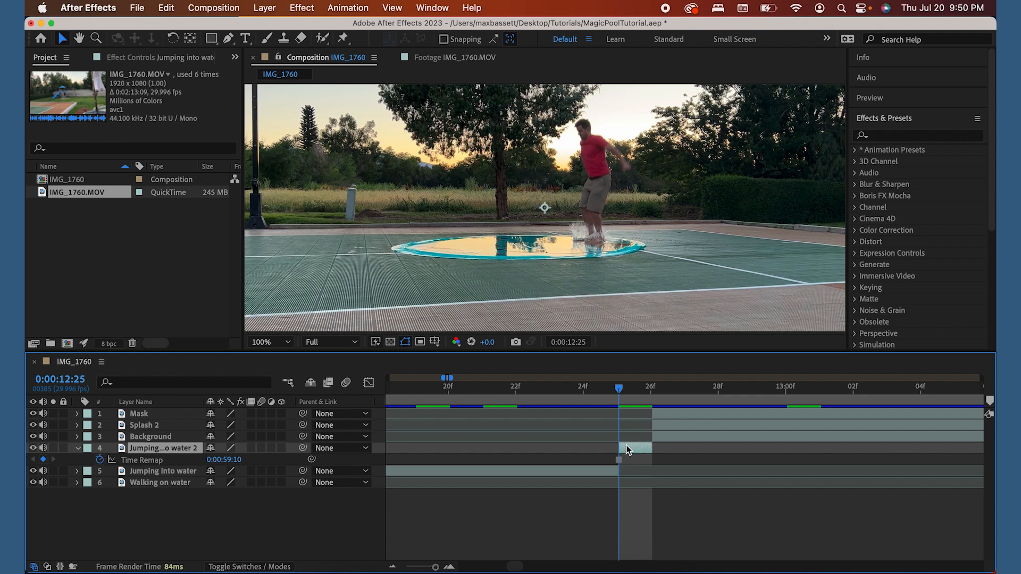
left_click_drag(652, 447, 753, 448)
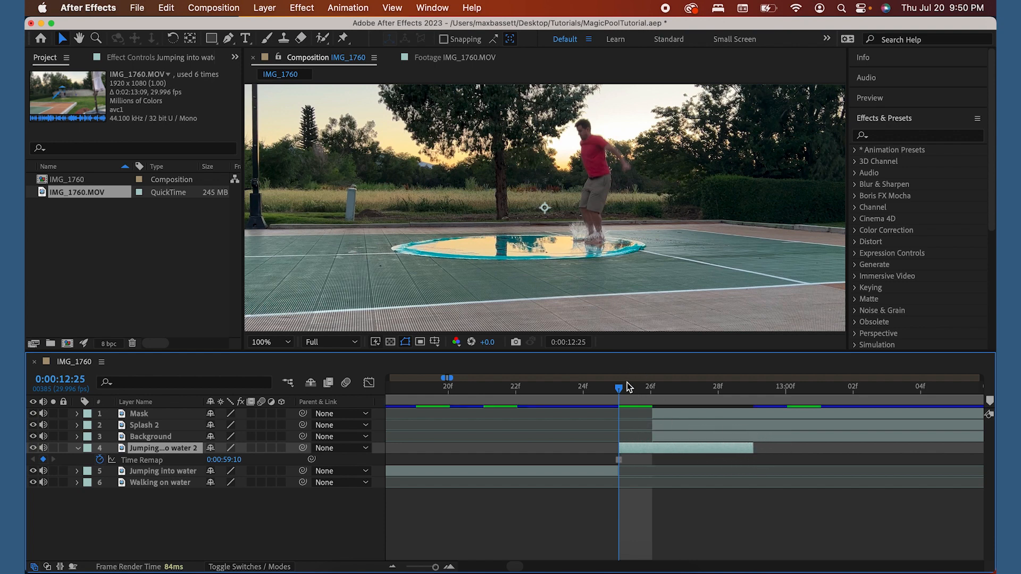
Step: Move the frozen clip above all other layers and rename it "Figure jumping in water"
mouse_move(618, 390)
left_mouse_down()
mouse_move(652, 391)
mouse_move(622, 398)
left_mouse_up()
left_click(165, 451)
left_click_drag(165, 451, 162, 415)
key("Return")
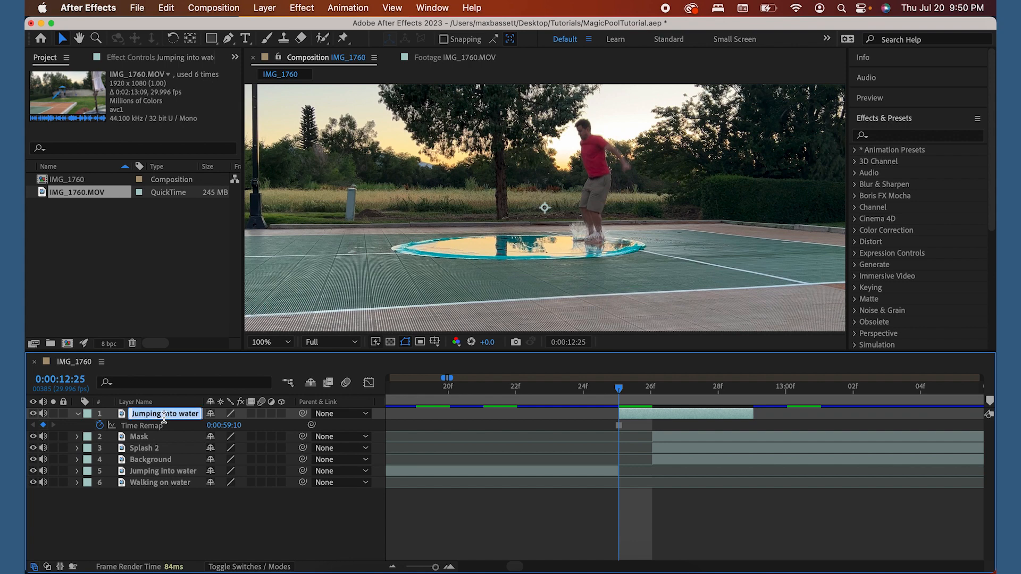
type("F")
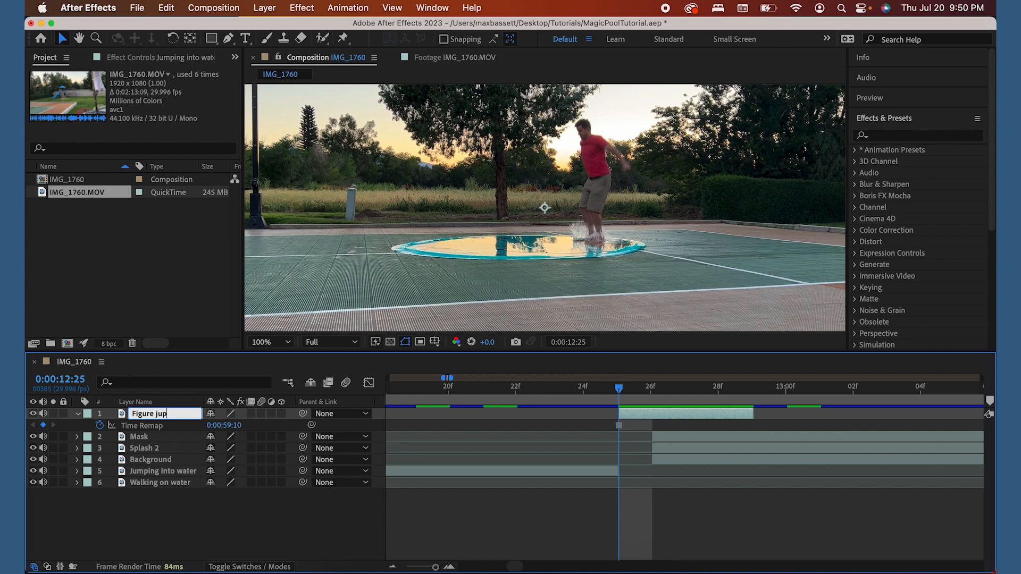
type("igure jumping in water")
key("Return")
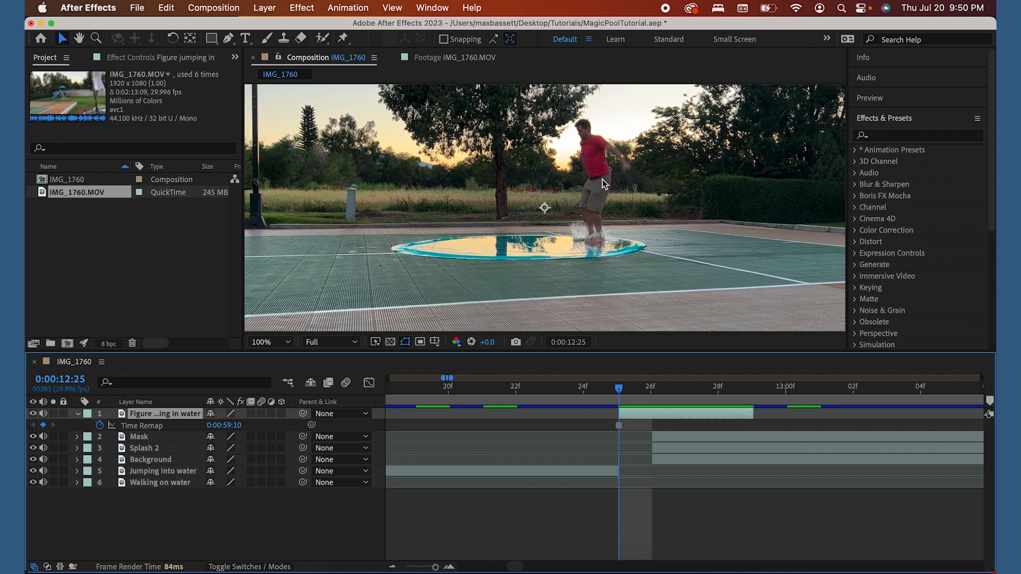
Step: Draw a closed Pen mask around the jumper's head, body, outstretched arm and legs on the Figure jumping in water layer
left_click(227, 38)
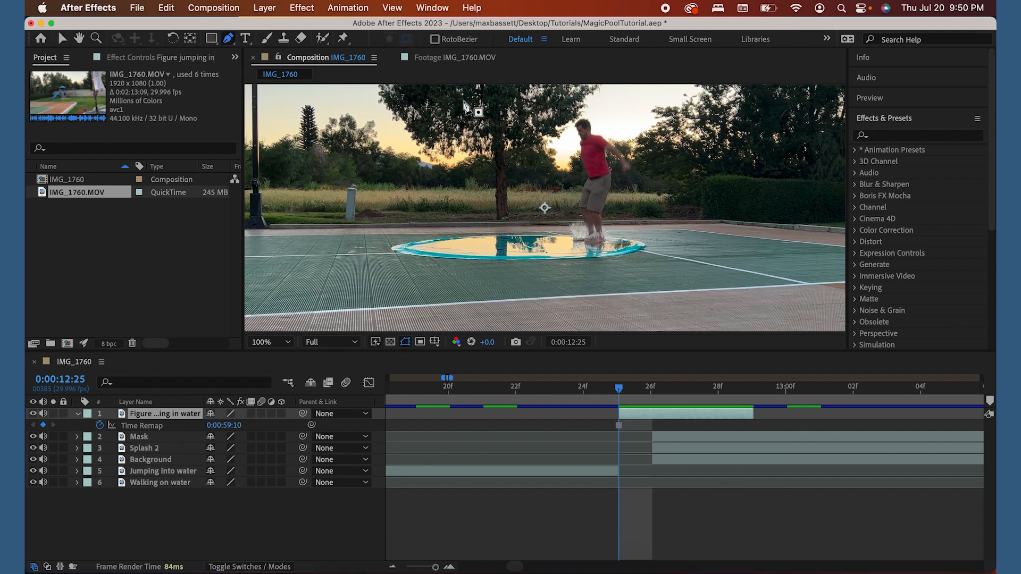
left_click(577, 129)
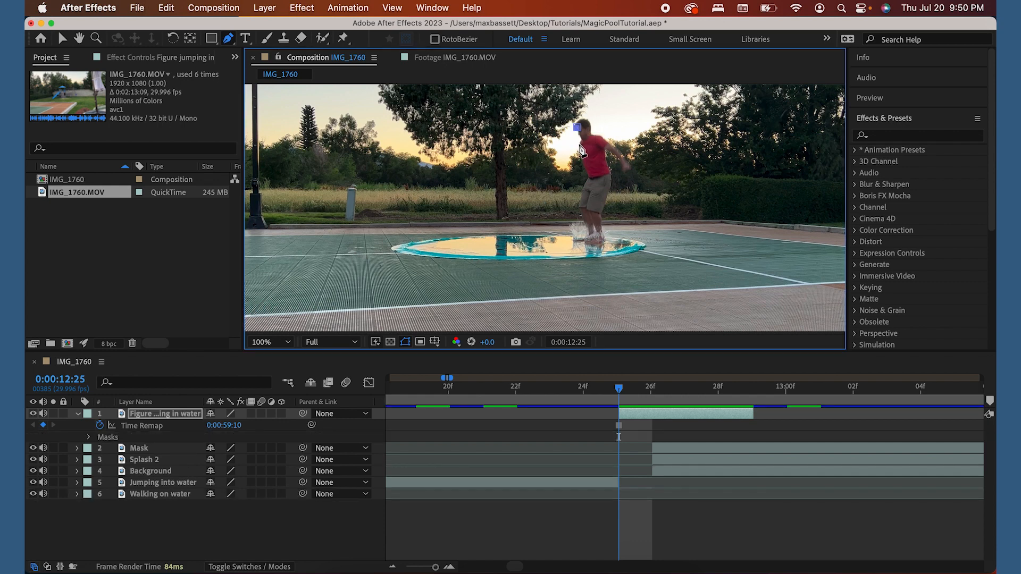
left_click(580, 139)
left_click(579, 154)
left_click(588, 178)
left_click(579, 207)
left_click(603, 231)
left_click(601, 215)
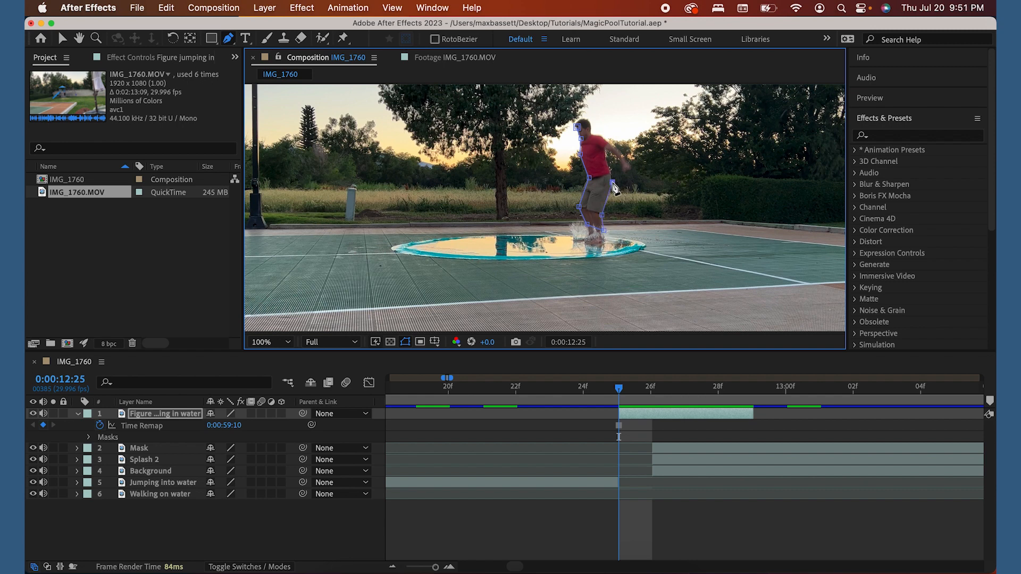
left_click(610, 169)
left_click(606, 151)
left_click(622, 169)
left_click(631, 166)
left_click(606, 143)
left_click(605, 139)
left_click(590, 123)
left_click(578, 128)
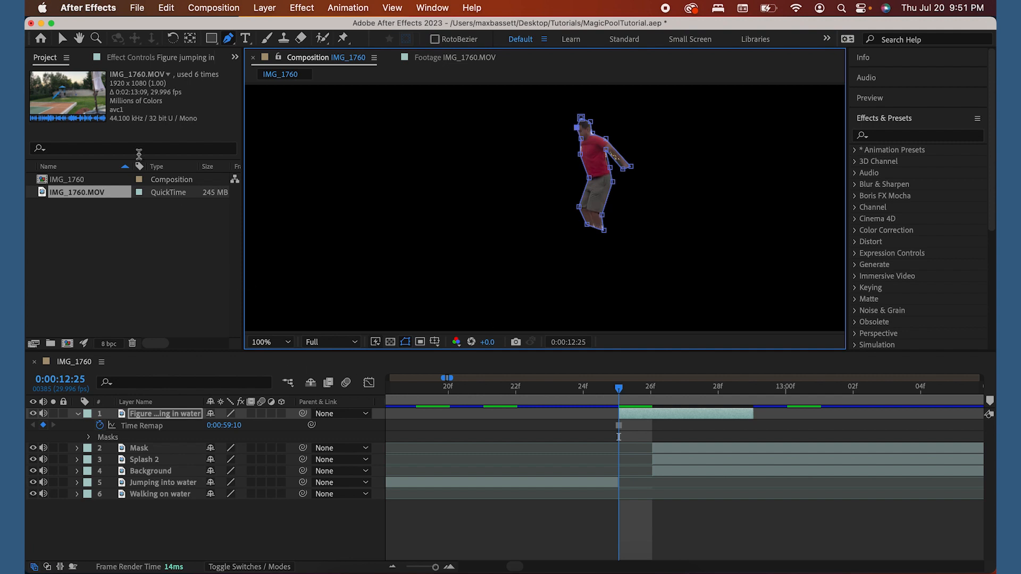
left_click(63, 38)
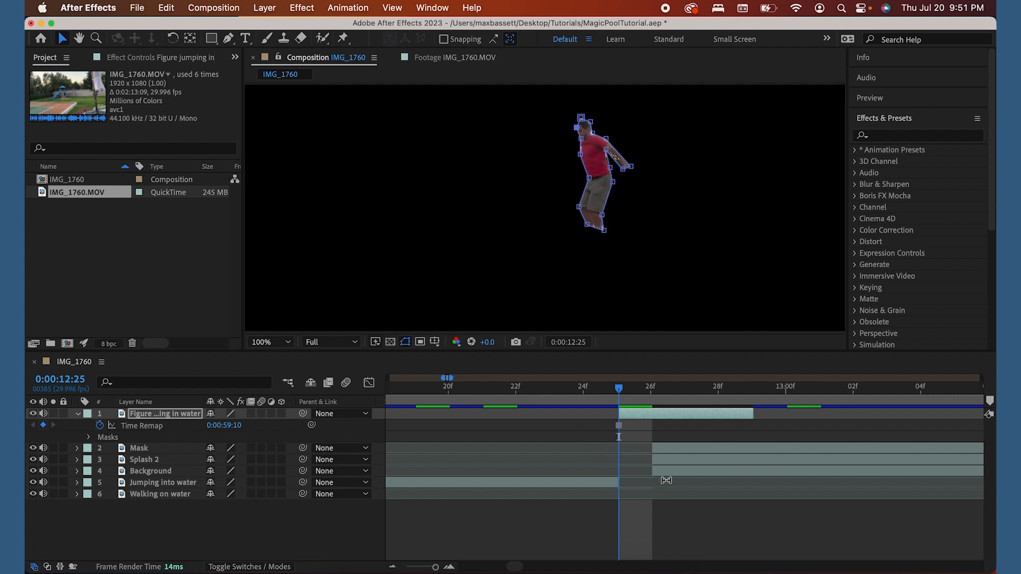
Step: Shift the Mask, Splash 2 and Background layers together so they start at 0:00:12:25 with the frozen figure
left_click(656, 436)
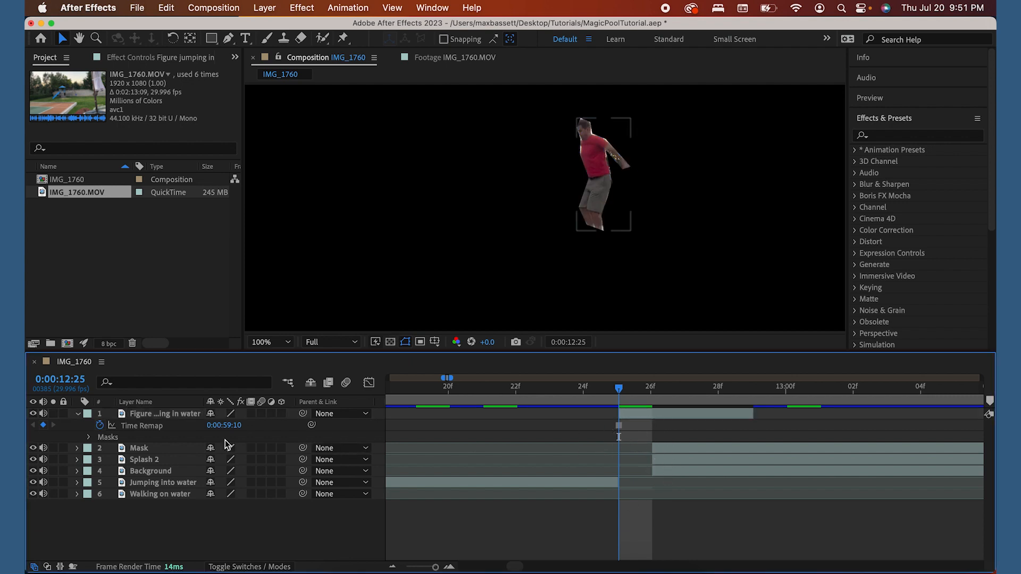
left_click(136, 450)
key("period")
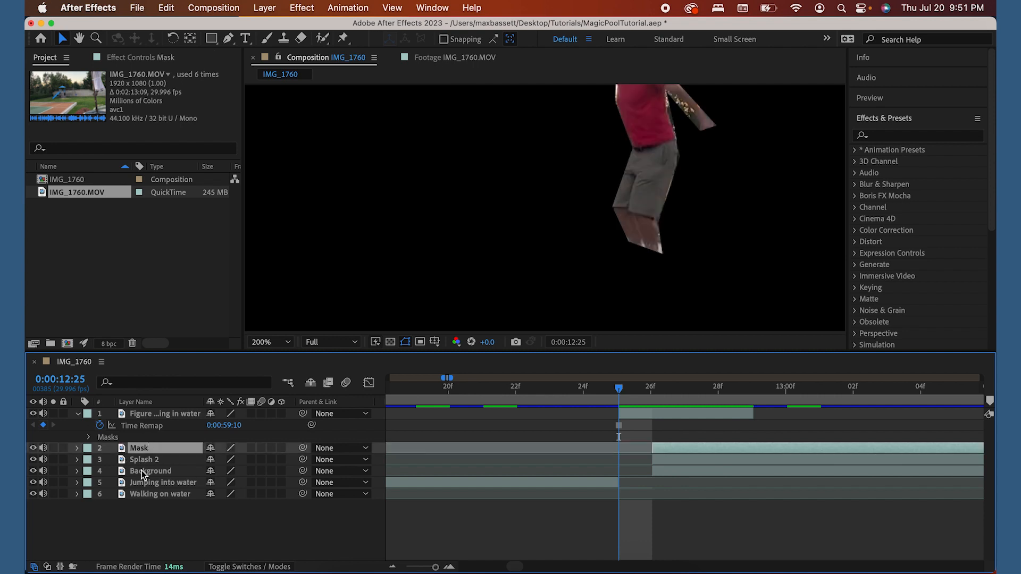
key("super+Up")
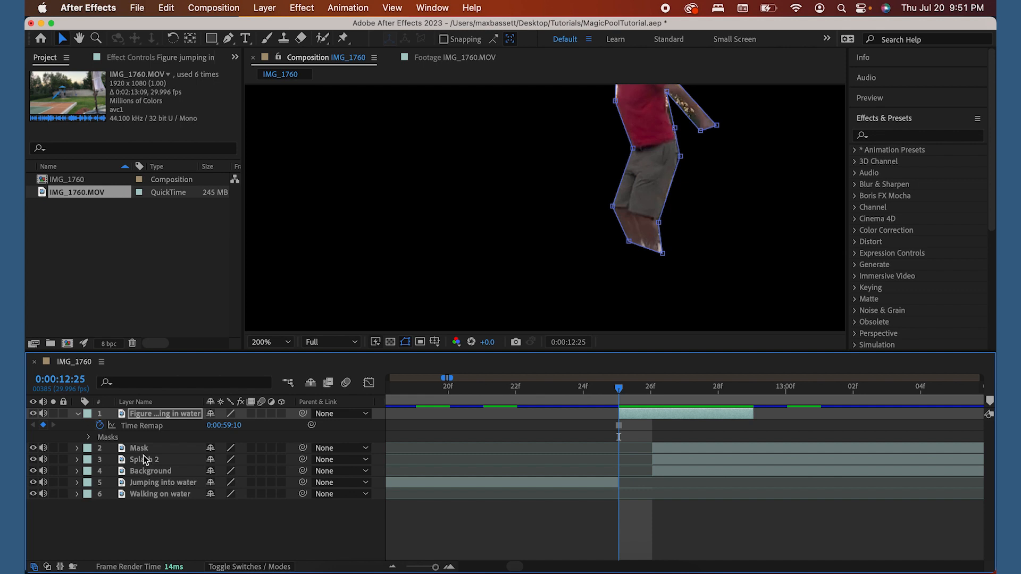
left_click(142, 458)
left_click(139, 449)
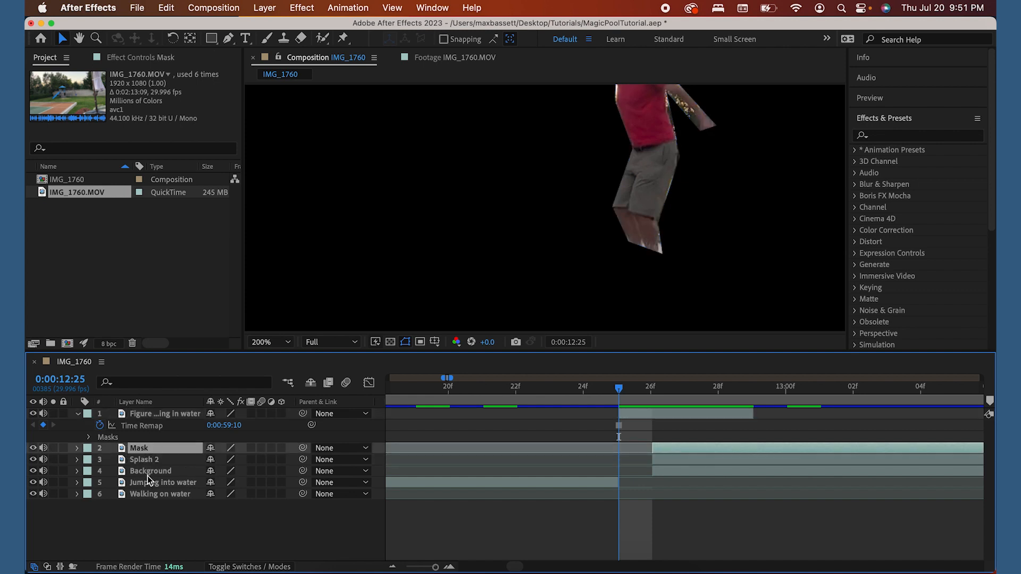
left_click(148, 471, "shift")
left_click_drag(684, 449, 661, 447)
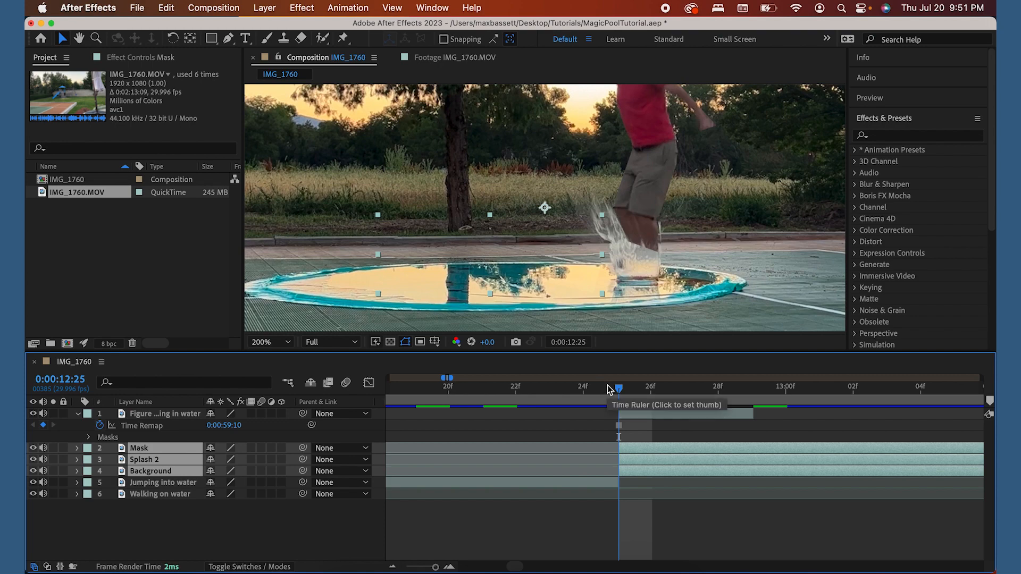
Step: Review the splash at the cut, replaying the jump from 0:00:12:24 and from 0:00:12:19
scroll(602, 254, "down", 2)
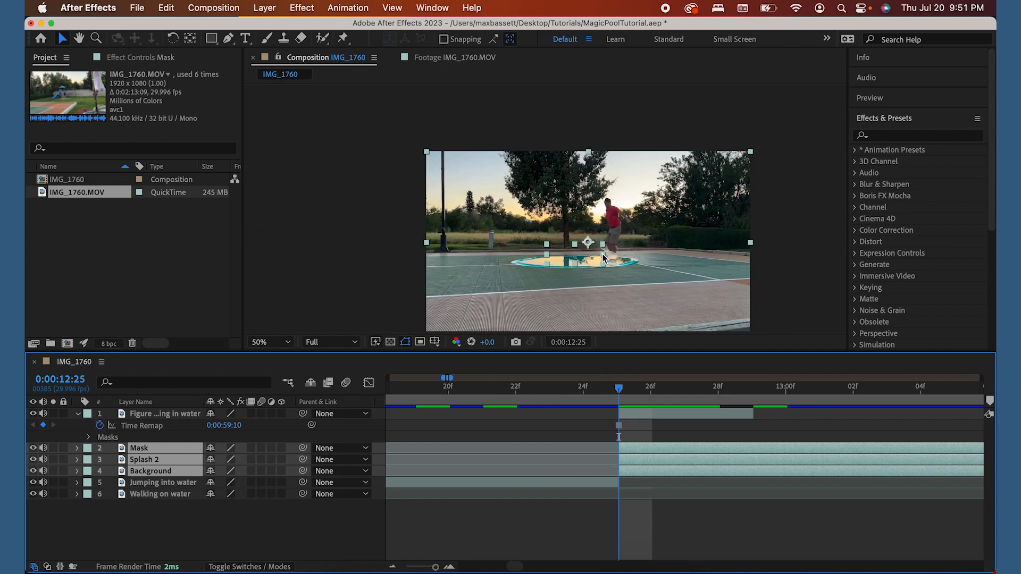
scroll(602, 254, "up", 1)
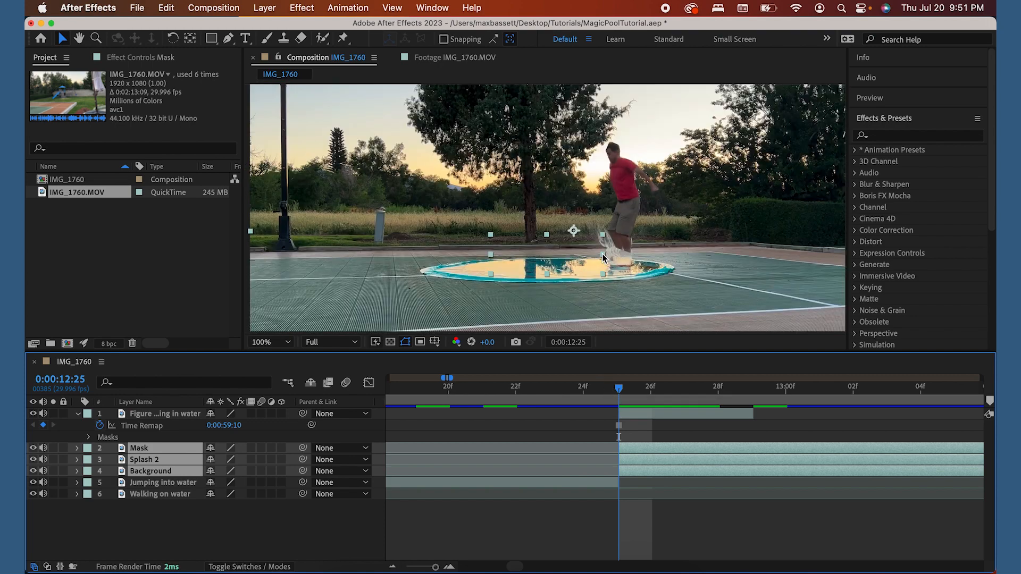
left_click(606, 390)
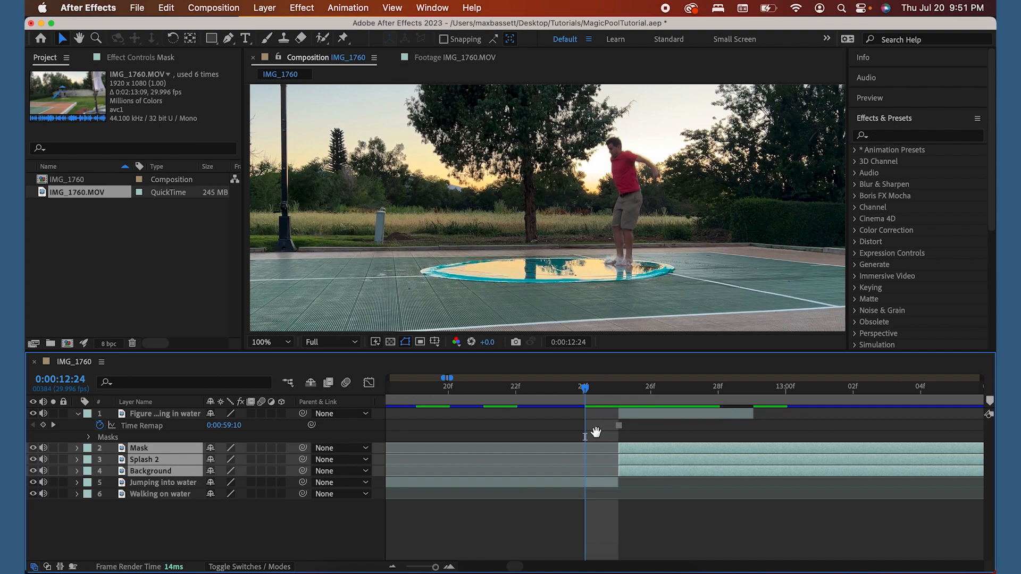
key("space")
key("space")
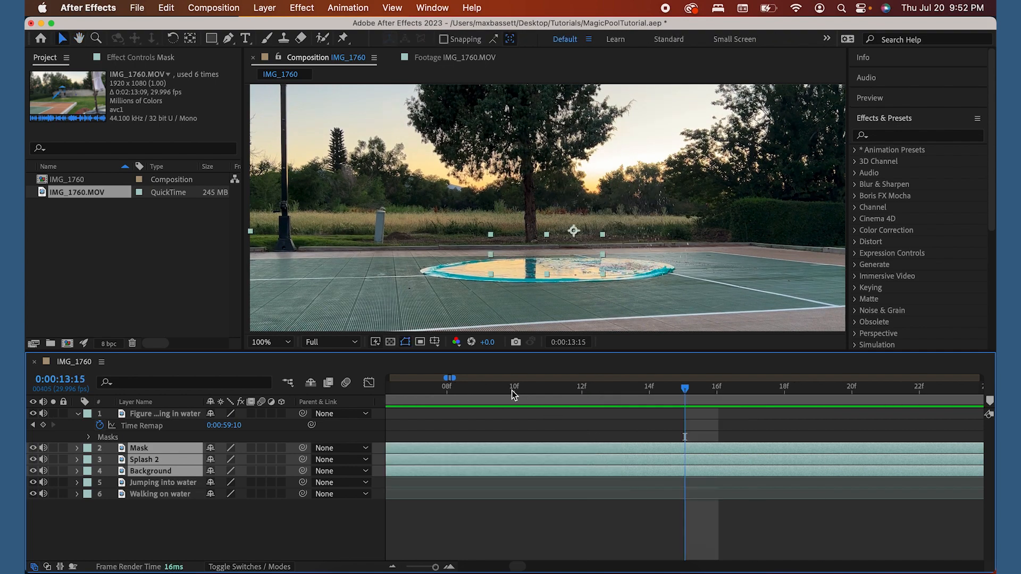
key("minus")
key("minus")
key("minus")
left_click(574, 389)
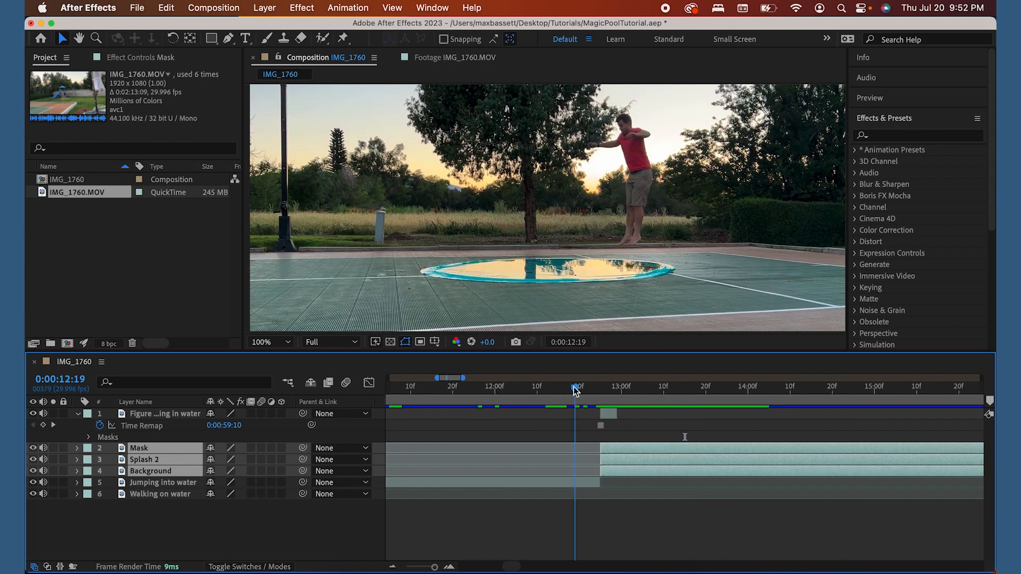
key("space")
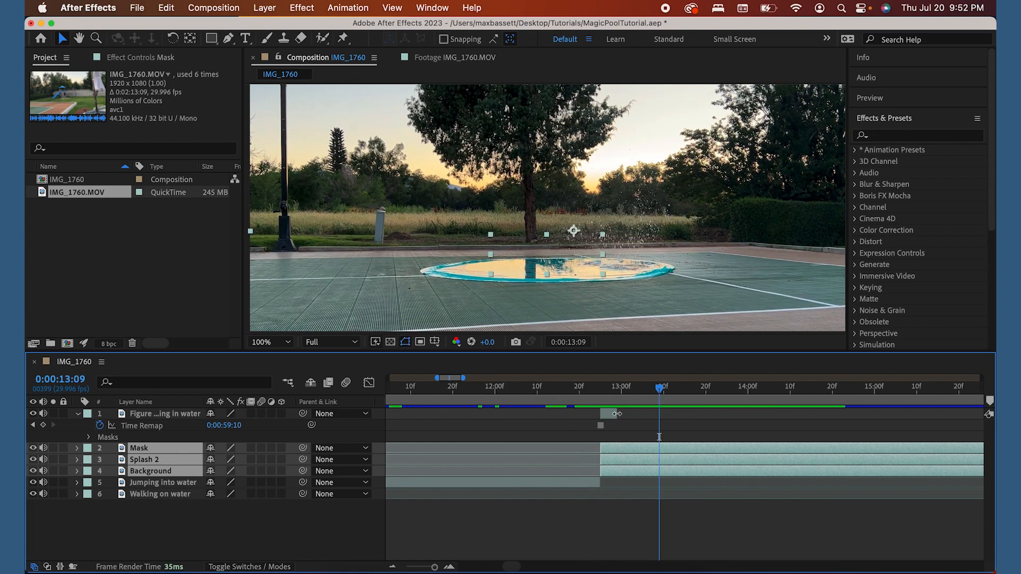
Step: Extend the Figure jumping in water clip to about 0:00:13:08, replay from 0:00:12:03, and return to 0:00:12:25
left_click_drag(615, 415, 655, 417)
left_click_drag(610, 390, 507, 389)
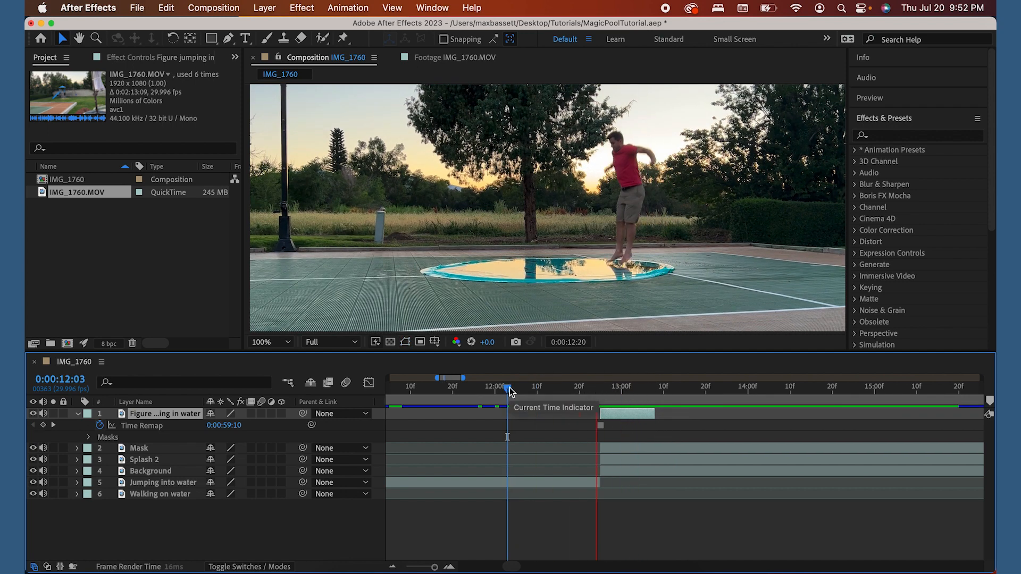
left_click(599, 390)
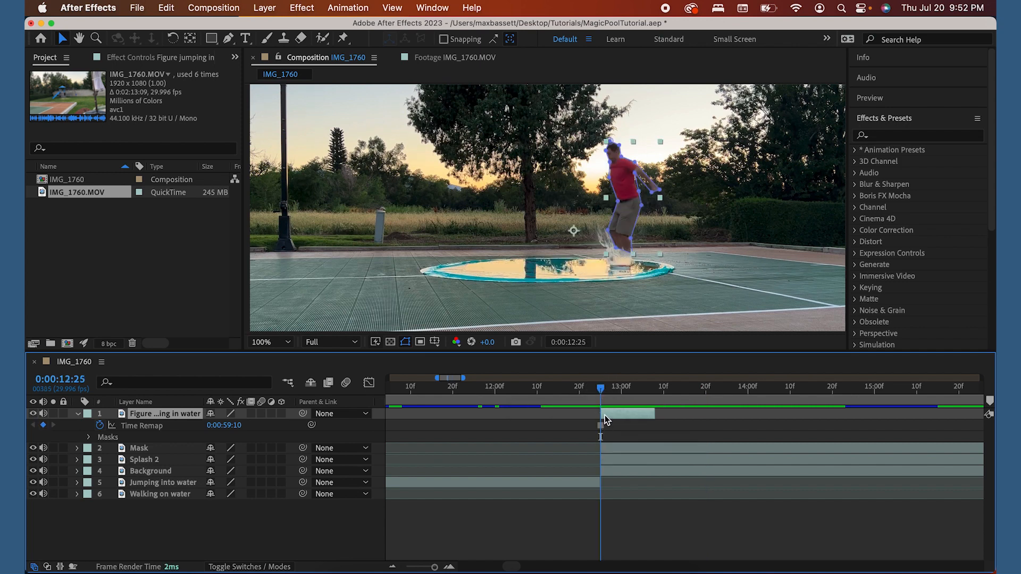
left_click(624, 437)
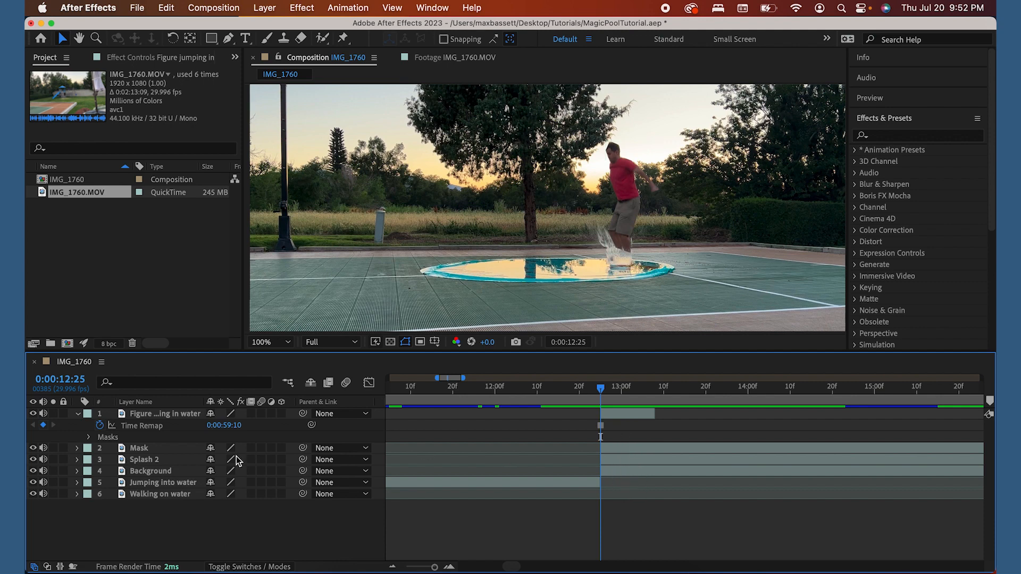
Step: Try shifting the Mask, Splash 2 and Background layers about two frames later, and move their start back to 0:00:12:25
left_click(174, 451)
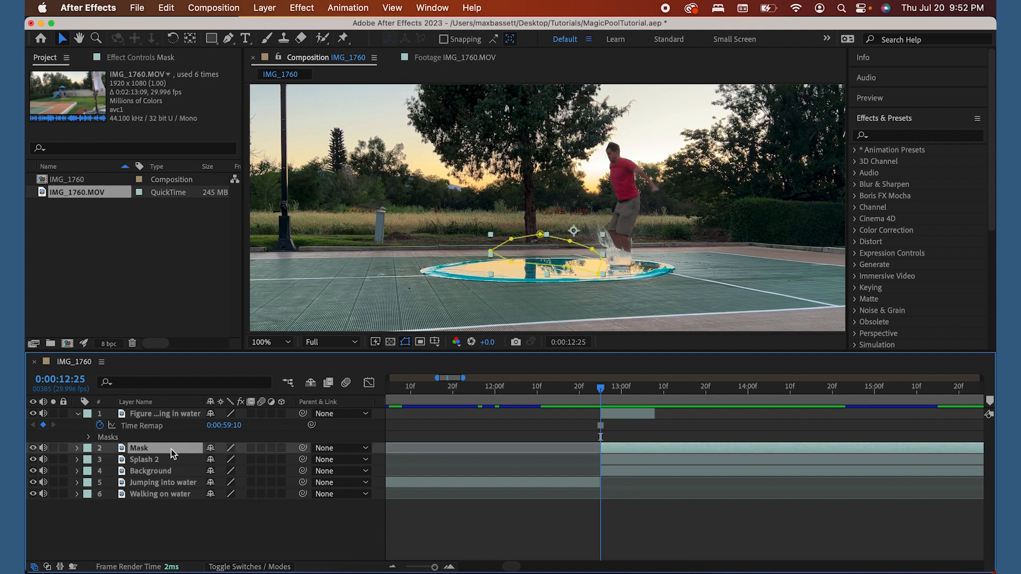
left_click(170, 478, "shift")
left_click_drag(627, 452, 633, 455)
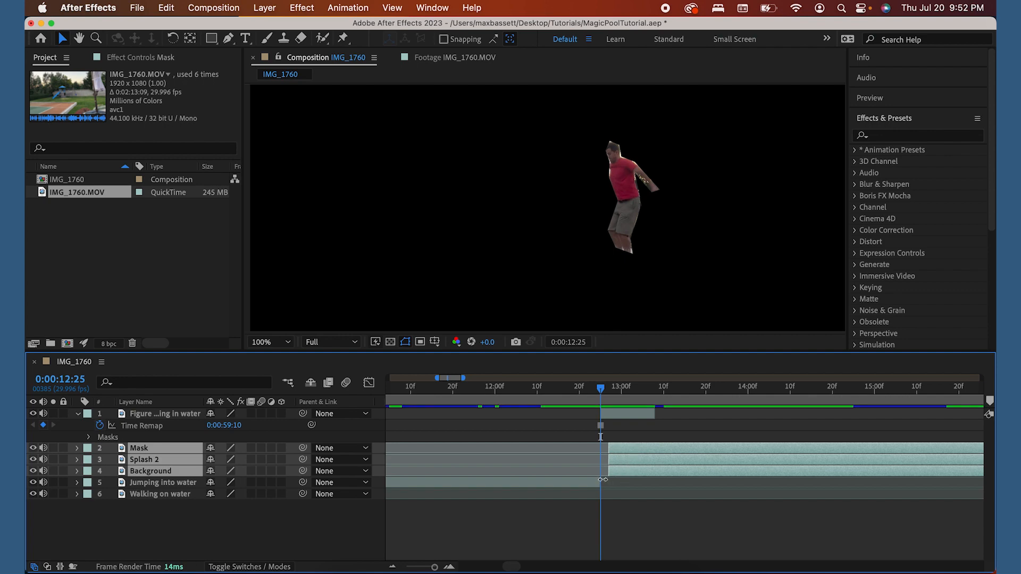
left_click_drag(620, 454, 615, 453)
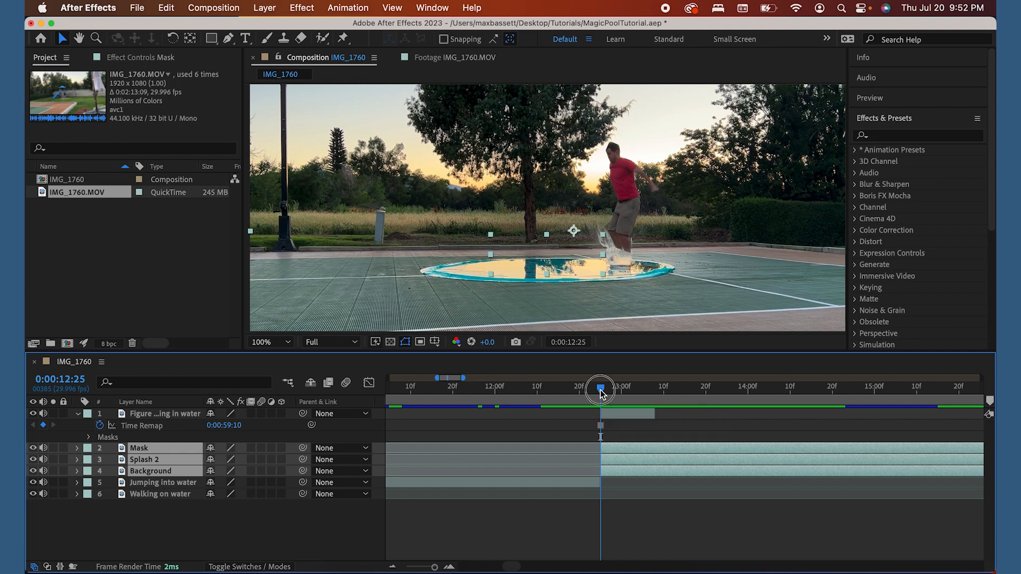
Step: Set a Position keyframe on the Figure jumping in water layer at 0:00:12:25
left_click(607, 415)
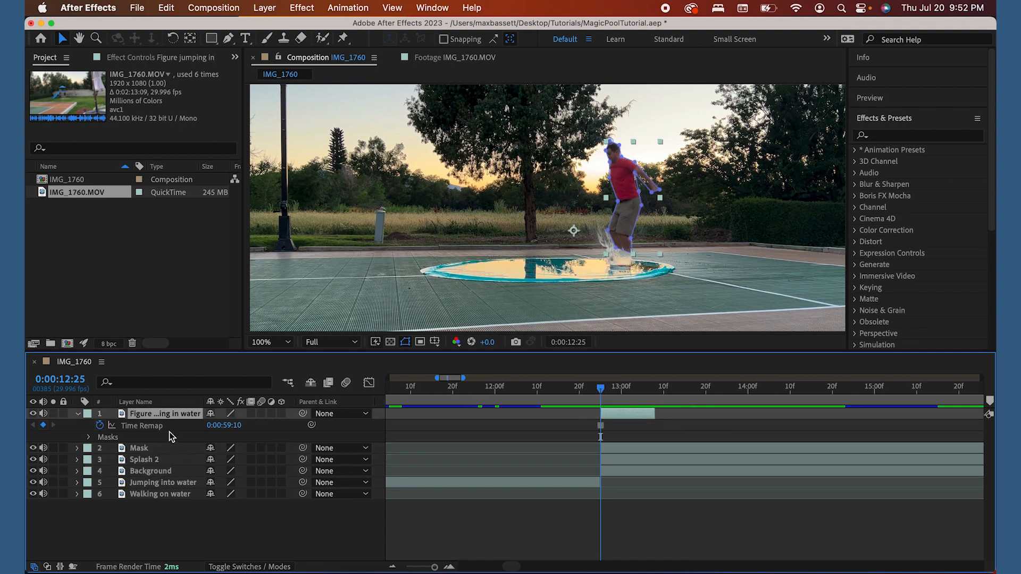
key("p")
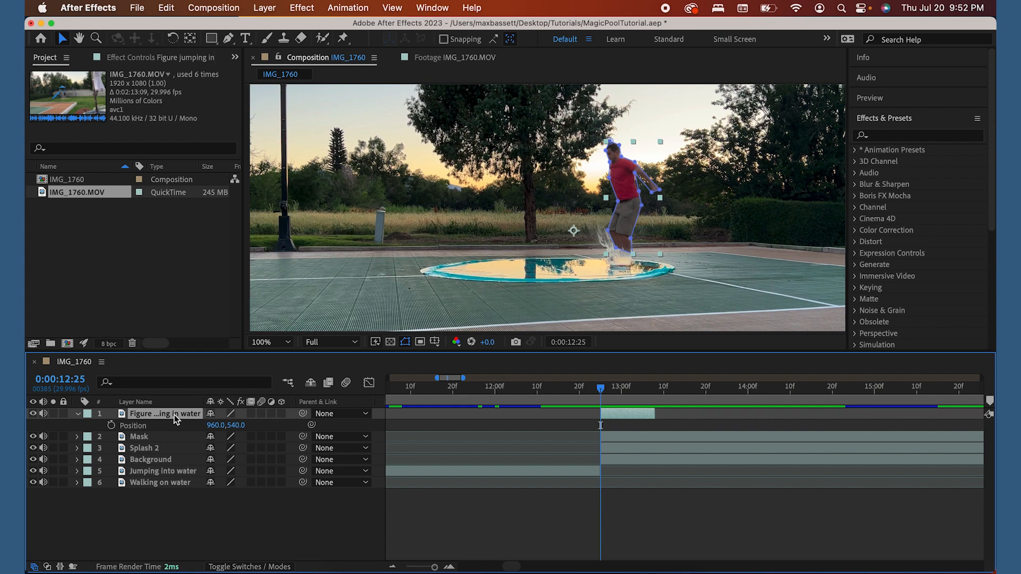
left_click(112, 427)
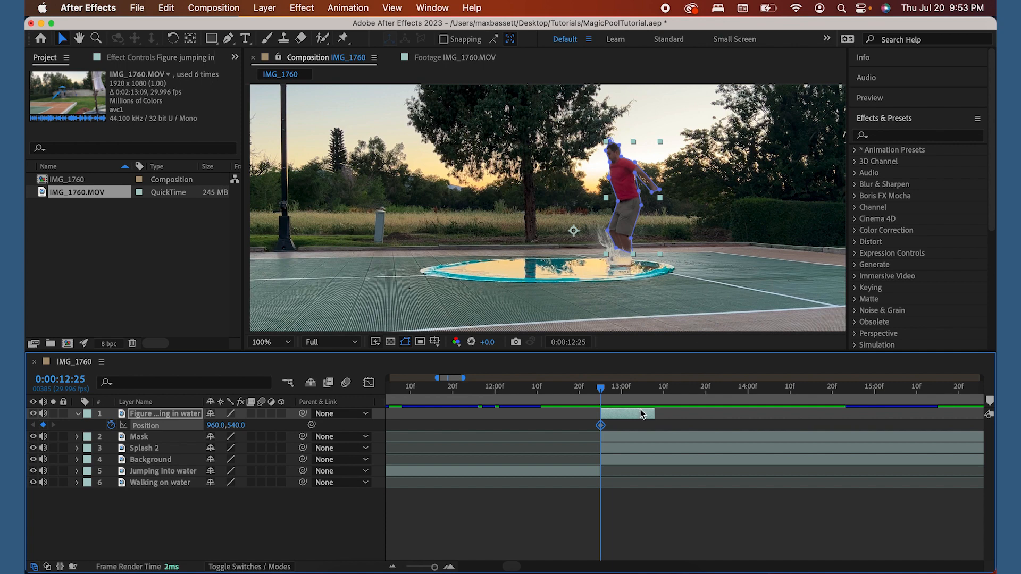
Step: At 0:00:13:07, lower the frozen figure to Position 960, 936 so it drops down through the pool
left_click(601, 391)
left_click_drag(625, 392, 652, 392)
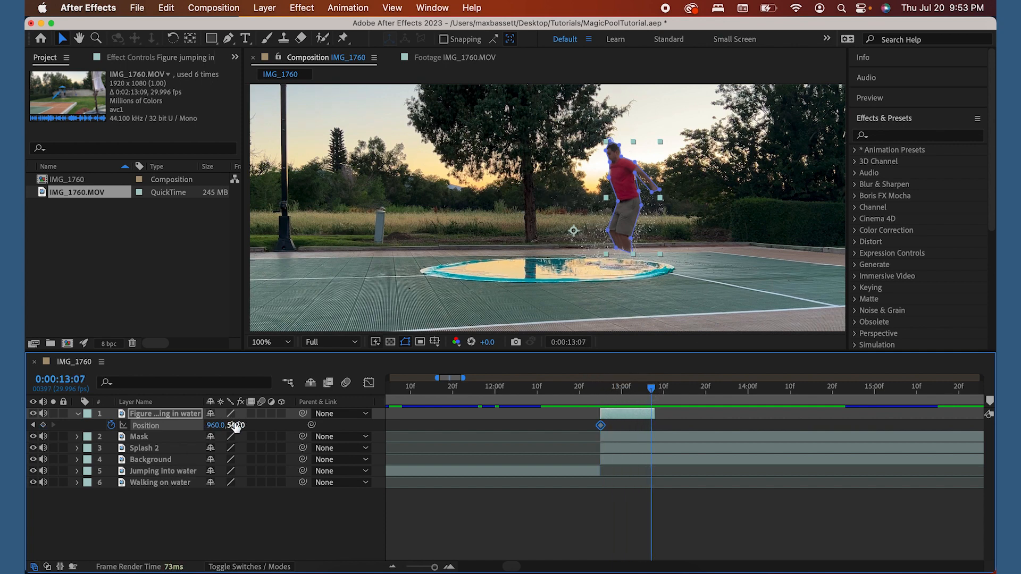
left_click_drag(233, 426, 326, 421)
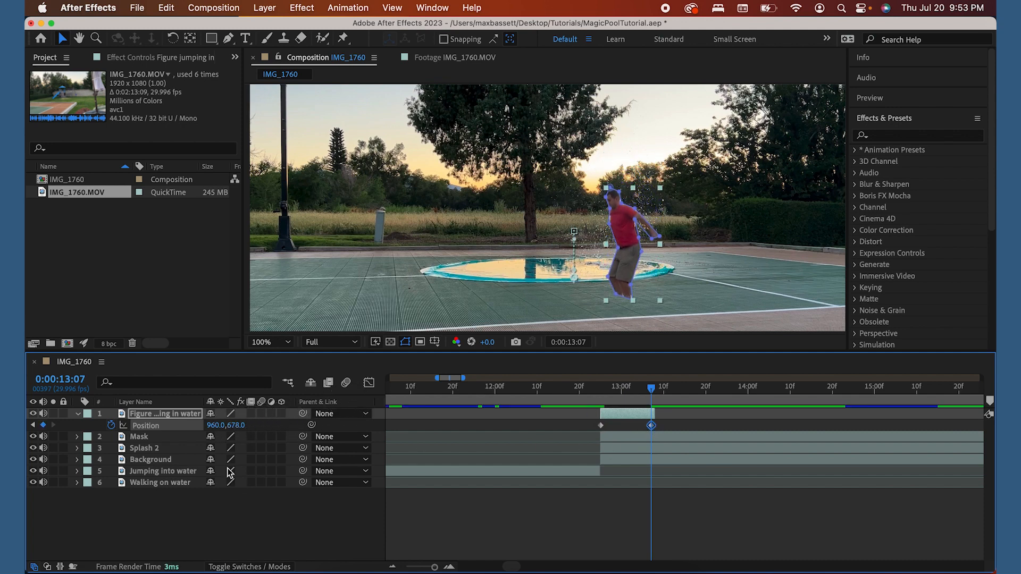
left_click_drag(237, 425, 377, 464)
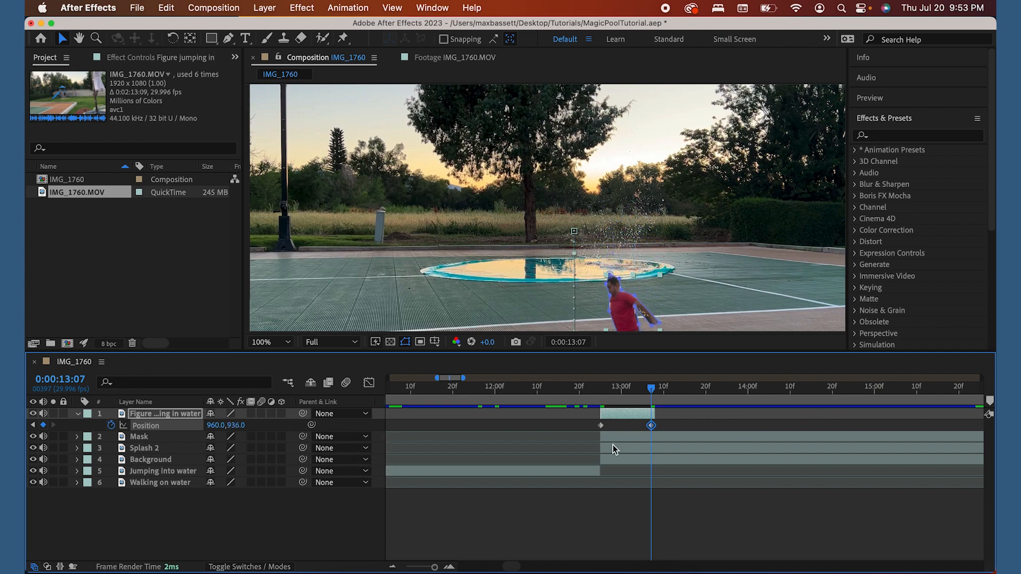
Step: Play back the figure's drop from 0:00:12:25 and again from 0:00:12:20
left_click(602, 389)
key("space")
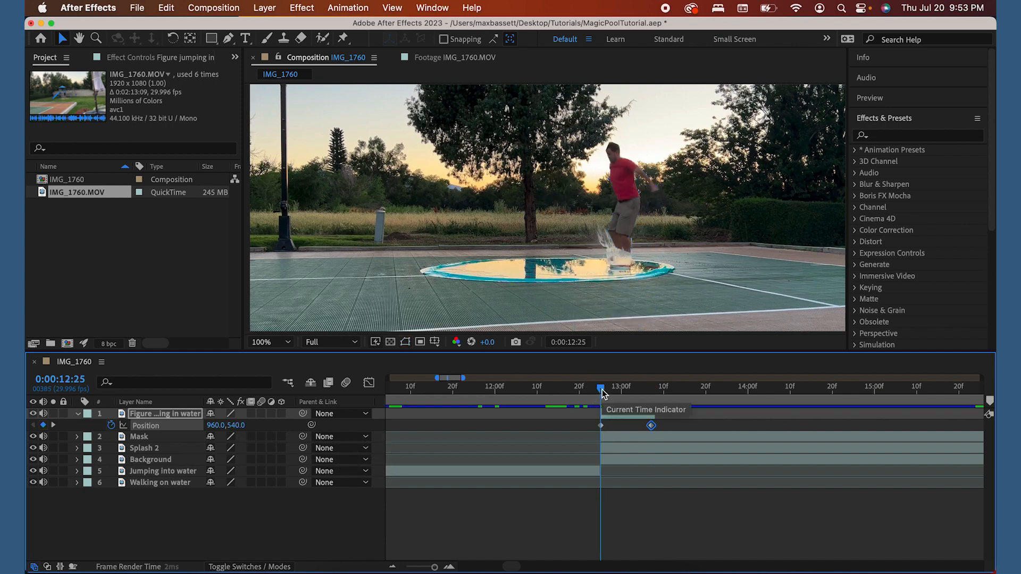
left_click(579, 388)
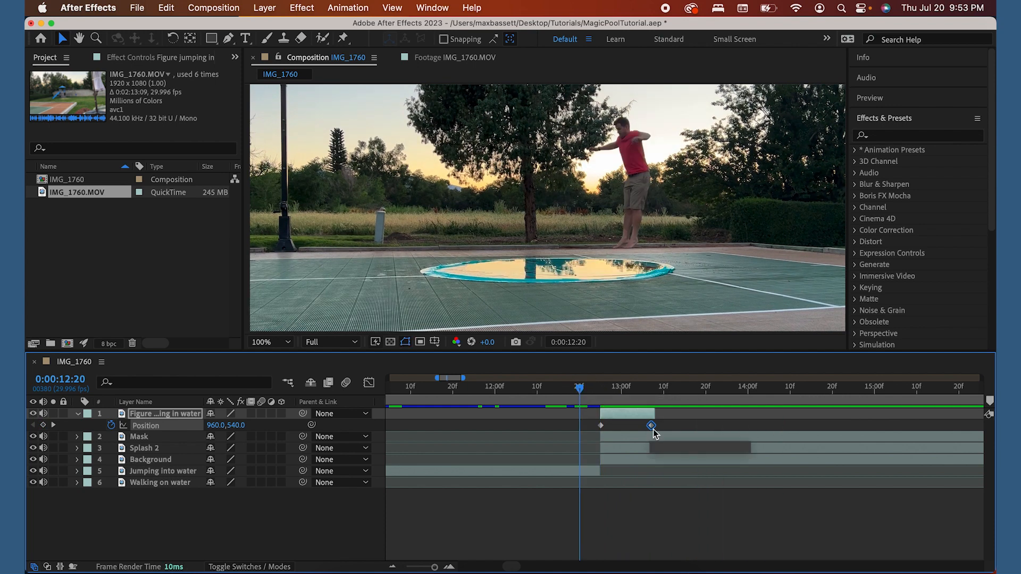
key("space")
key("space")
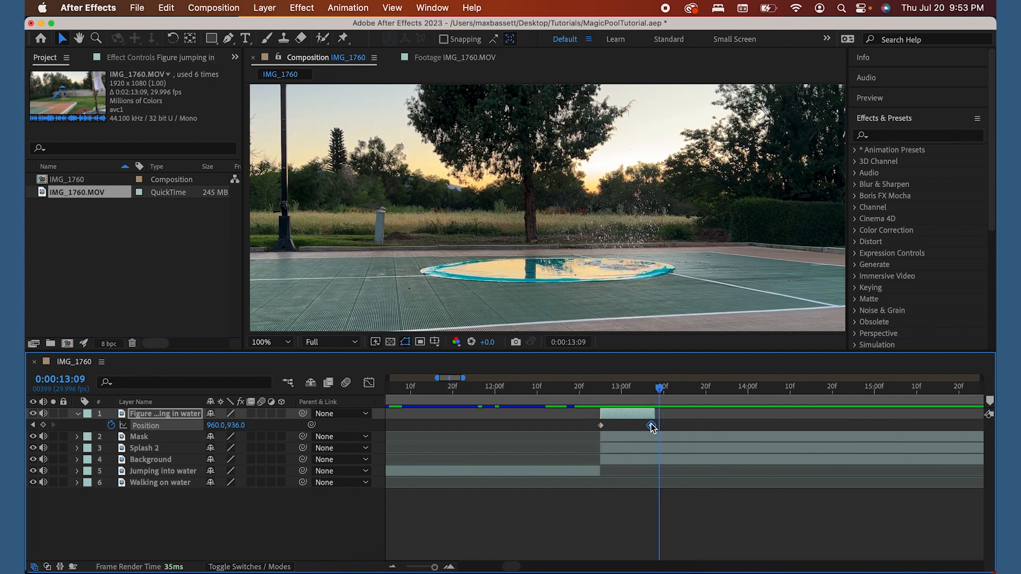
Step: Speed up the fall by moving the figure's second Position keyframe to 0:00:13:03, and replay from 0:00:12:20 and 0:00:12:18
left_click_drag(652, 428, 633, 426)
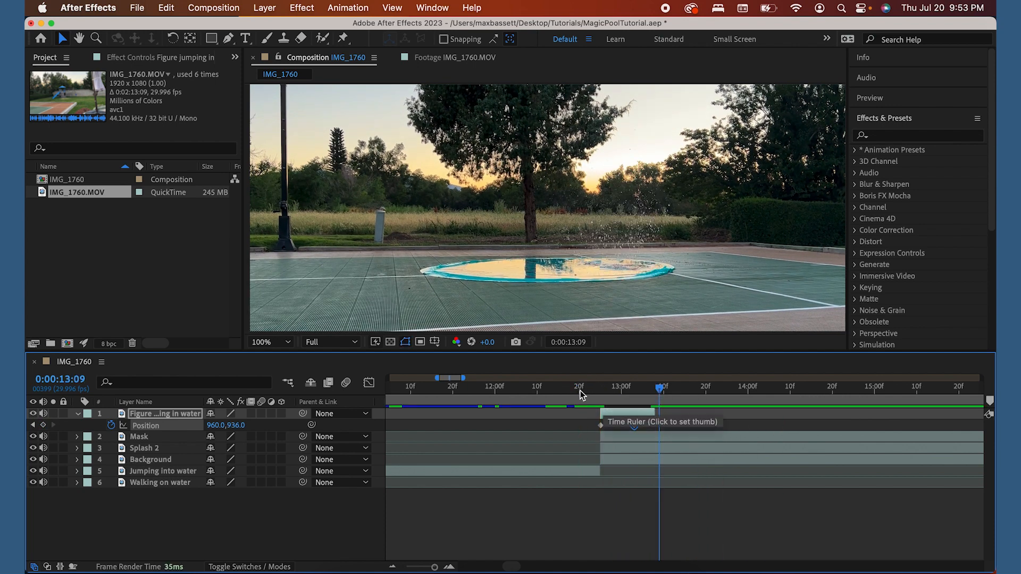
left_click(579, 390)
key("space")
key("space")
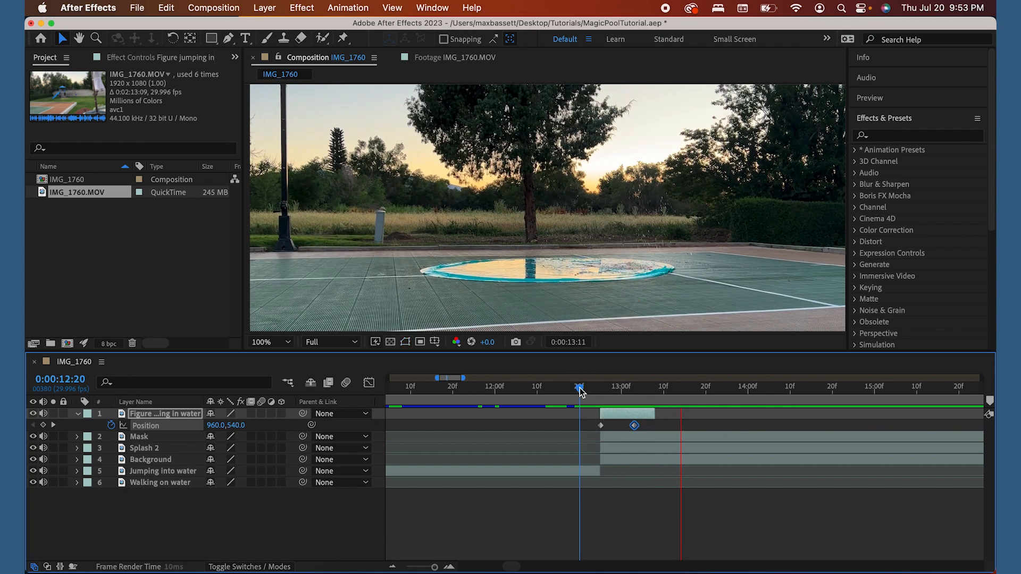
left_click(570, 389)
key("space")
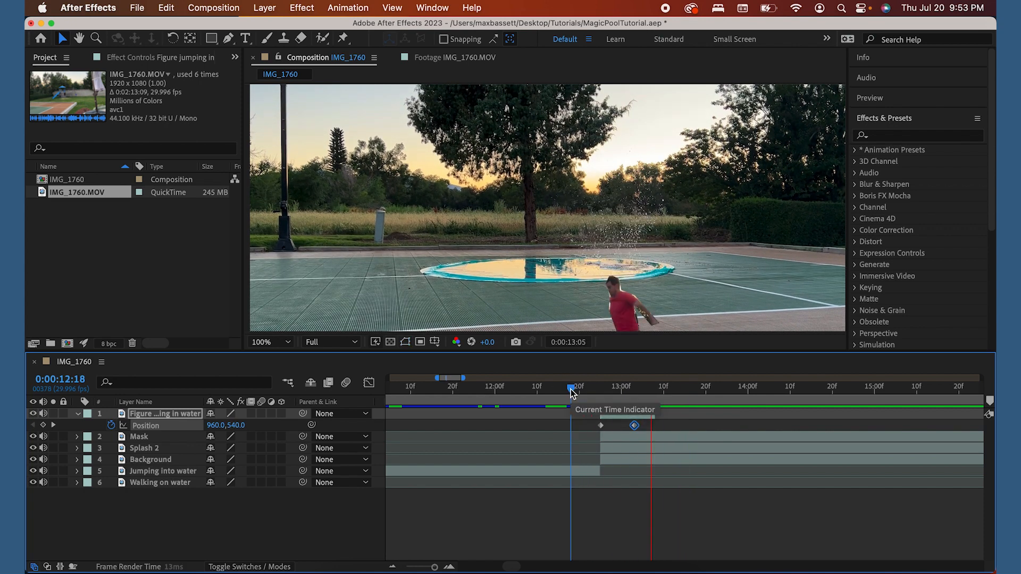
Step: Try the figure's second Position keyframe at 0:00:13:01 and replay from 0:00:12:21
left_click_drag(634, 425, 626, 429)
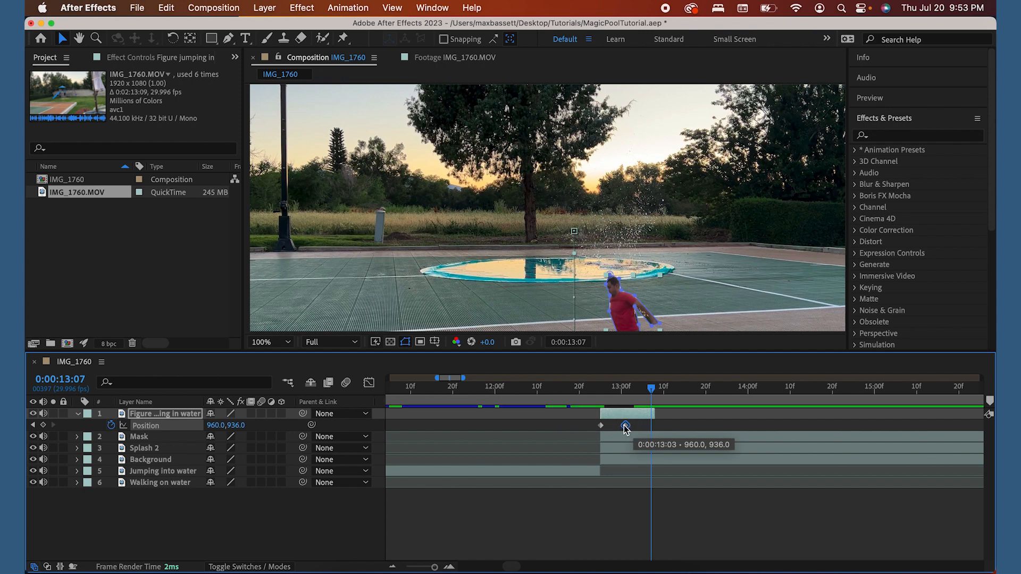
left_click(583, 388)
key("space")
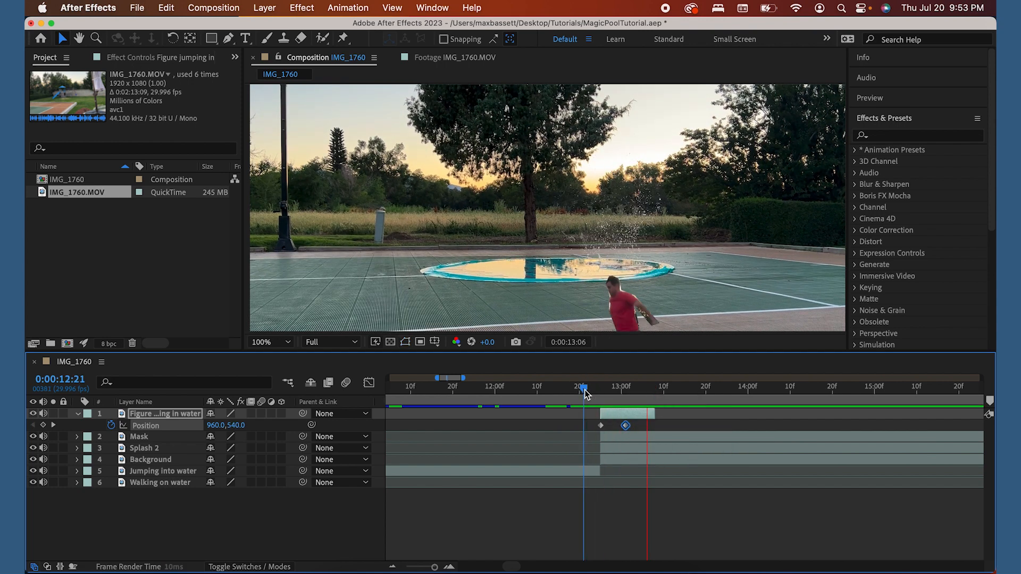
key("space")
Step: Try ending both the second Position keyframe and the Figure jumping in water clip at about 0:00:13:00, and replay the fall
left_click(626, 426)
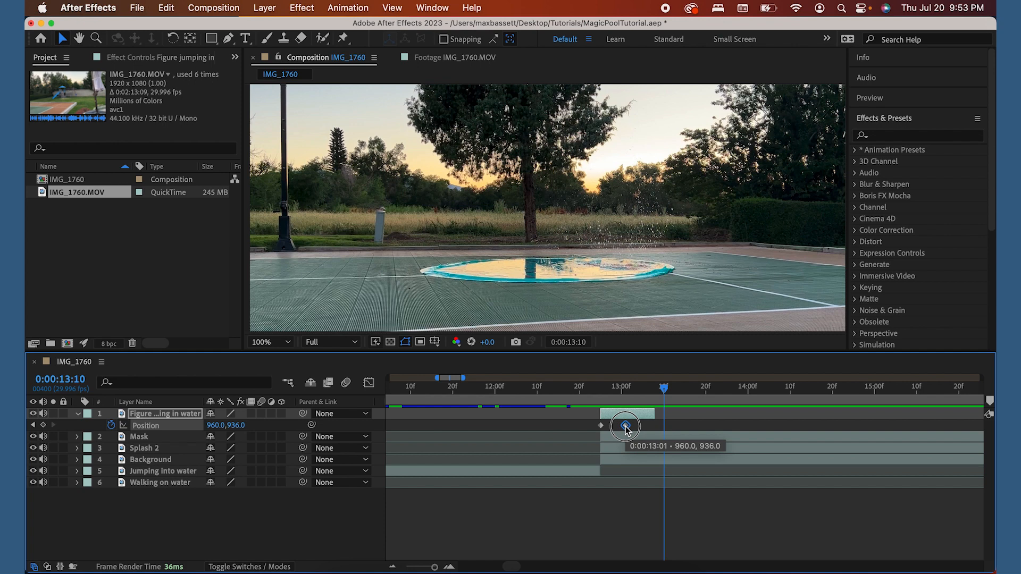
left_click_drag(626, 428, 621, 425)
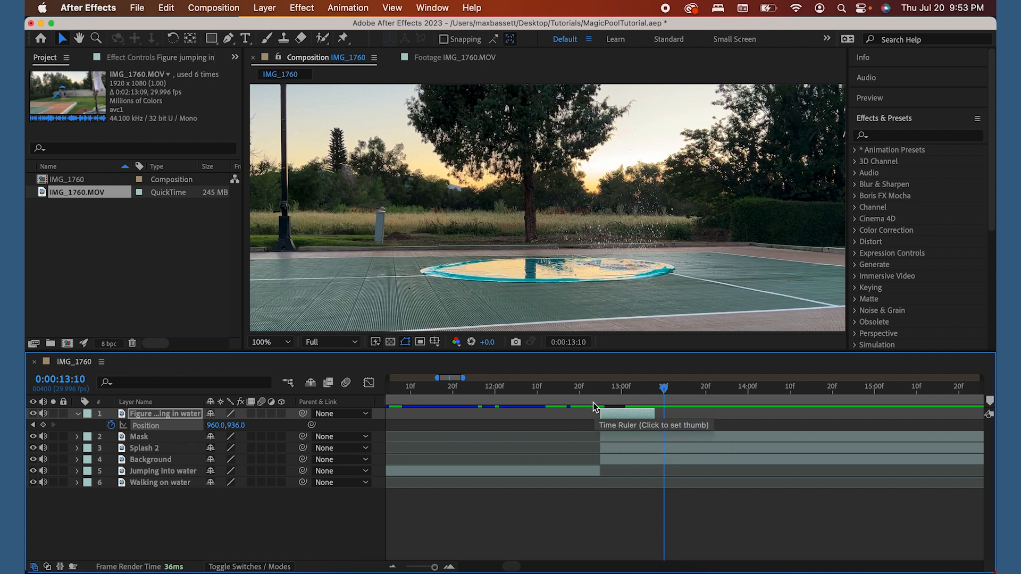
left_click(592, 386)
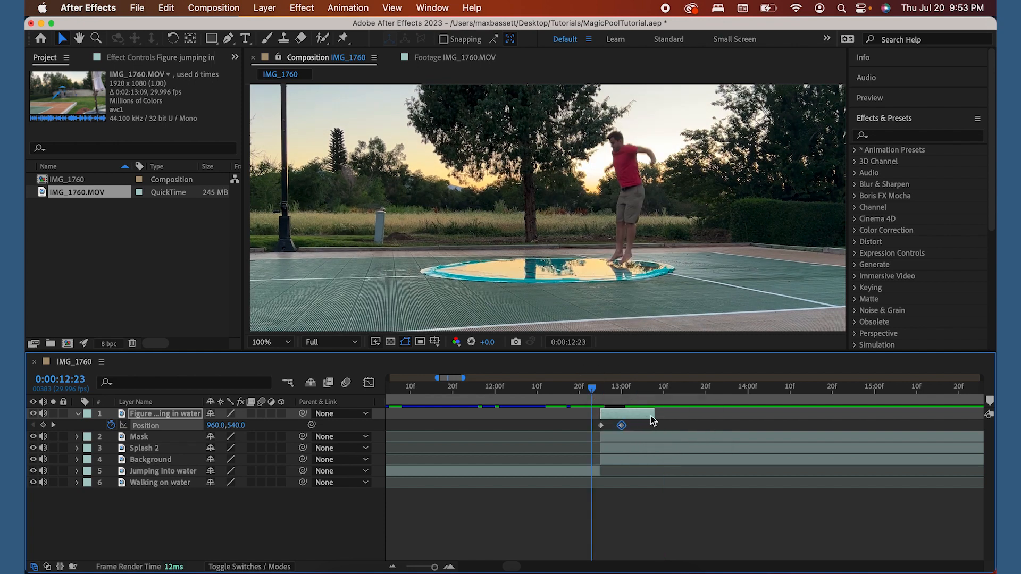
left_click_drag(653, 414, 623, 414)
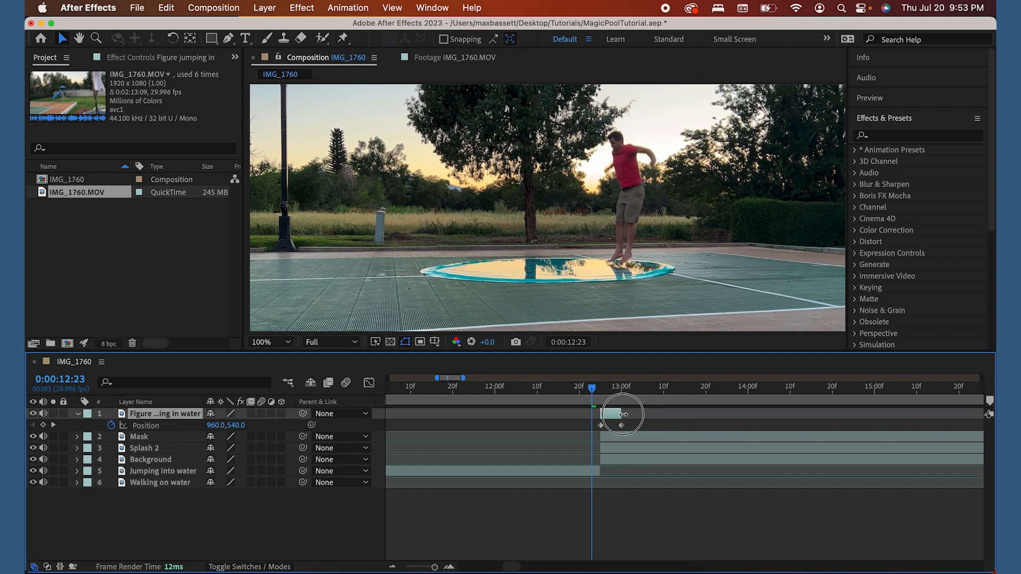
key("space")
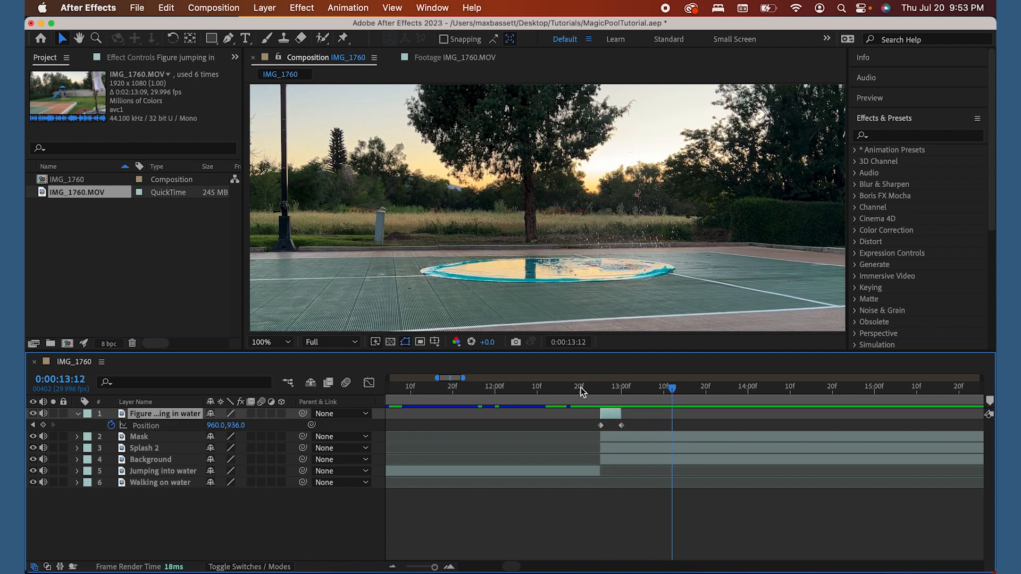
left_click(581, 388)
key("space")
key("space")
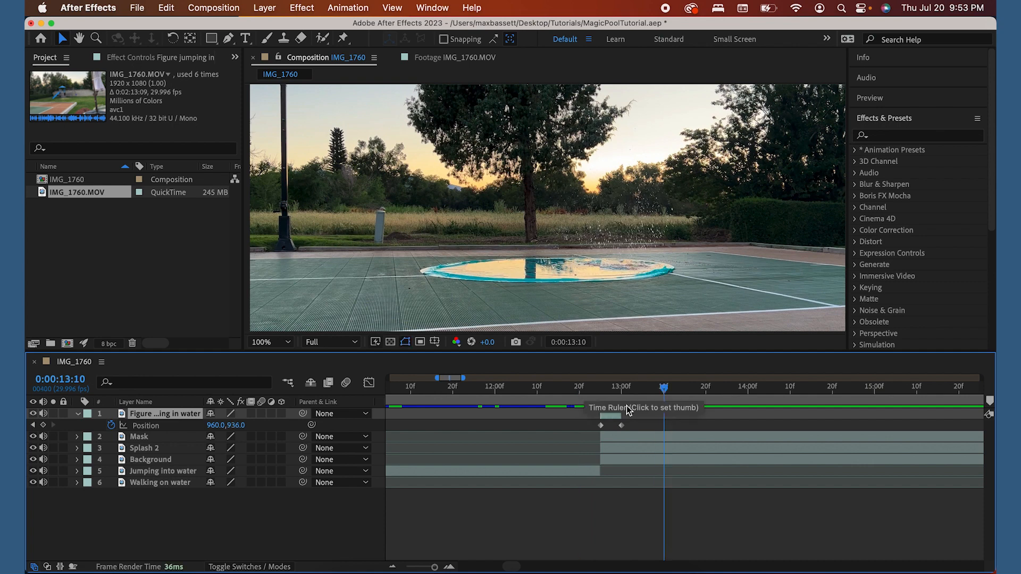
Step: Extend the Figure jumping in water clip to about 0:00:13:02, move its last Position keyframe there, and replay the fall
left_click_drag(618, 416, 627, 415)
left_click(621, 425)
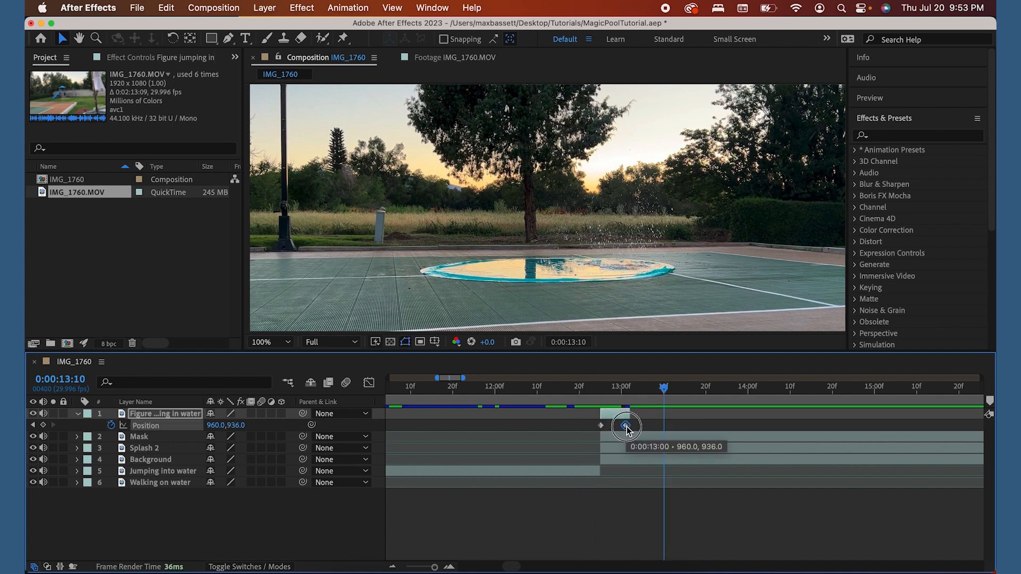
key("Delete")
left_click(589, 390)
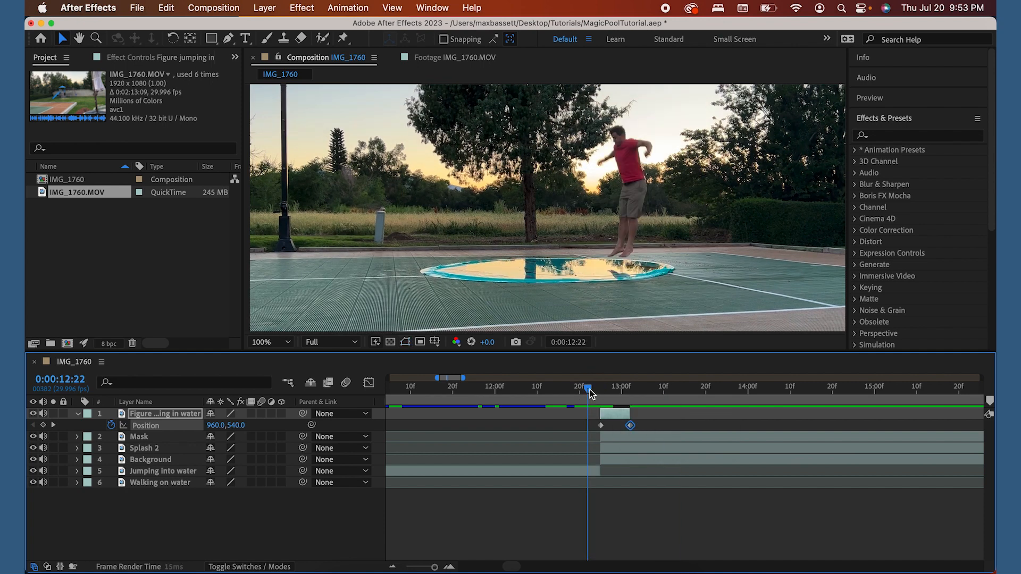
key("space")
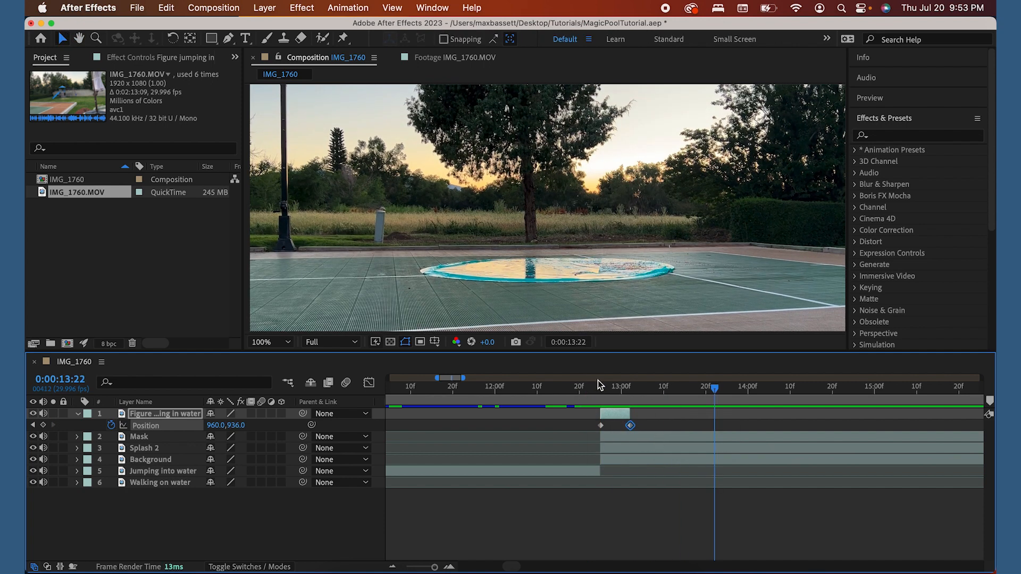
left_click(599, 387)
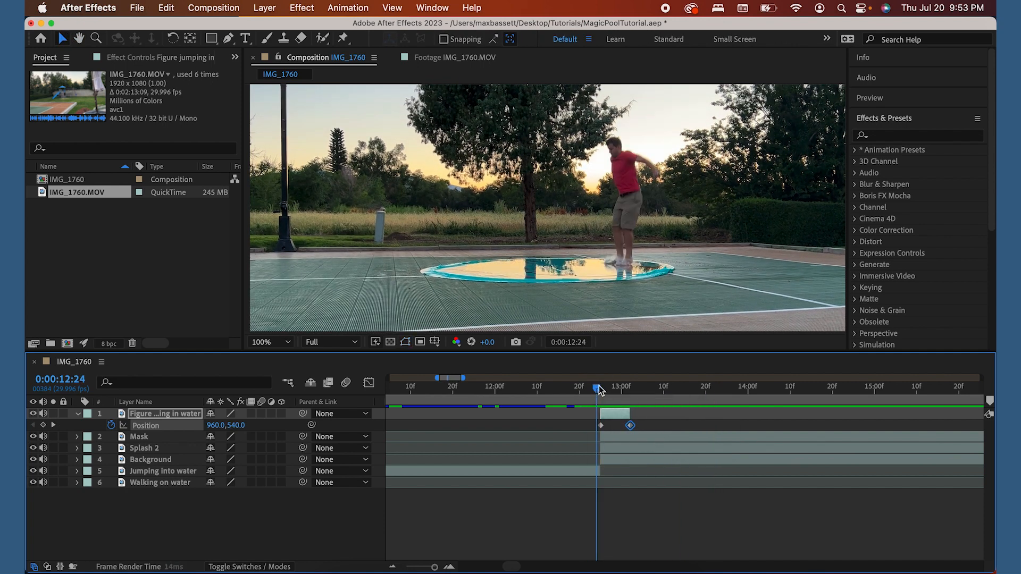
key("space")
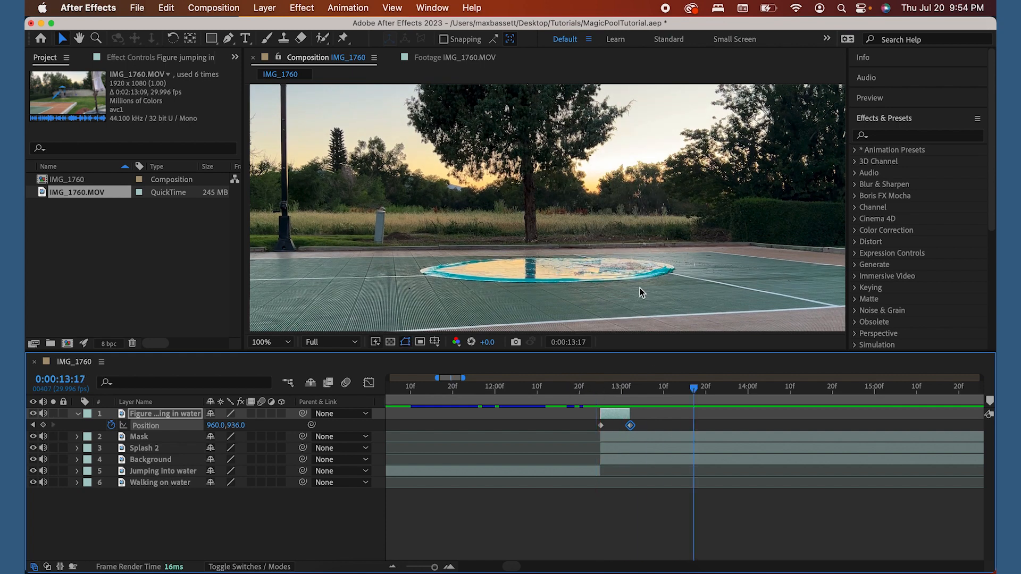
Step: At 0:00:12:25, set a Mask Path keyframe on Mask 1 of the Figure jumping in water layer
left_click(601, 387)
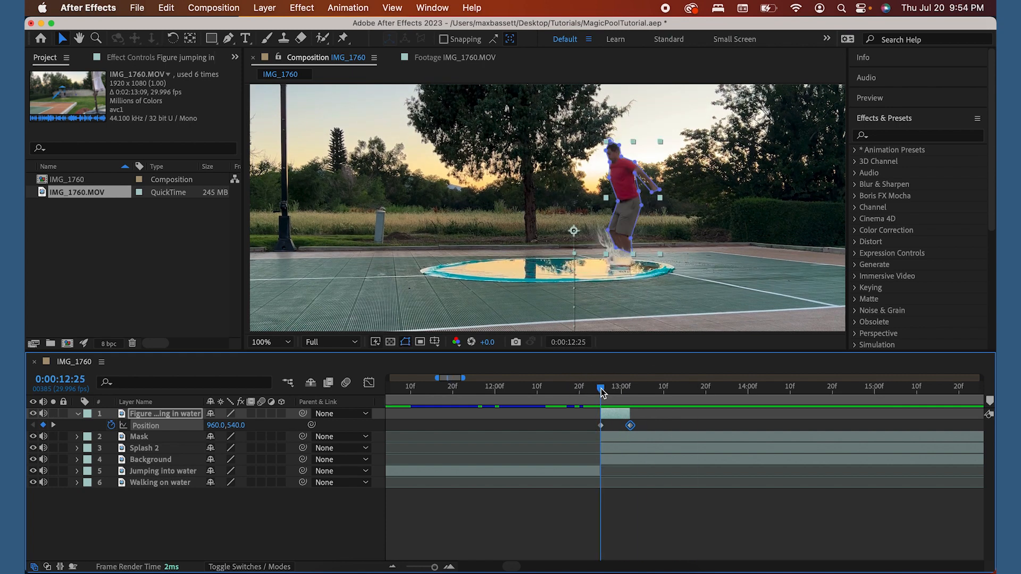
left_click(621, 245)
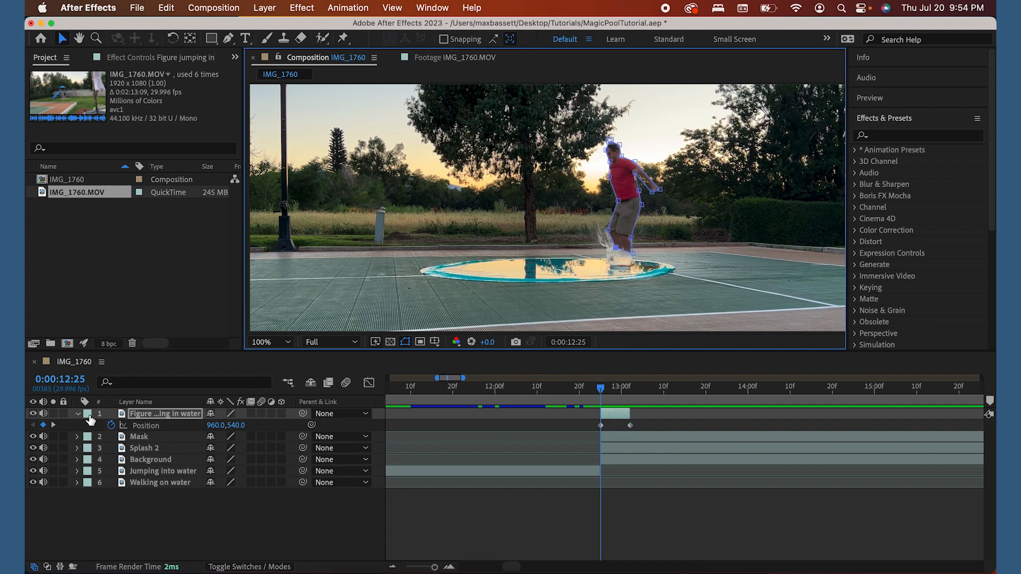
left_click(78, 413)
left_click(77, 414)
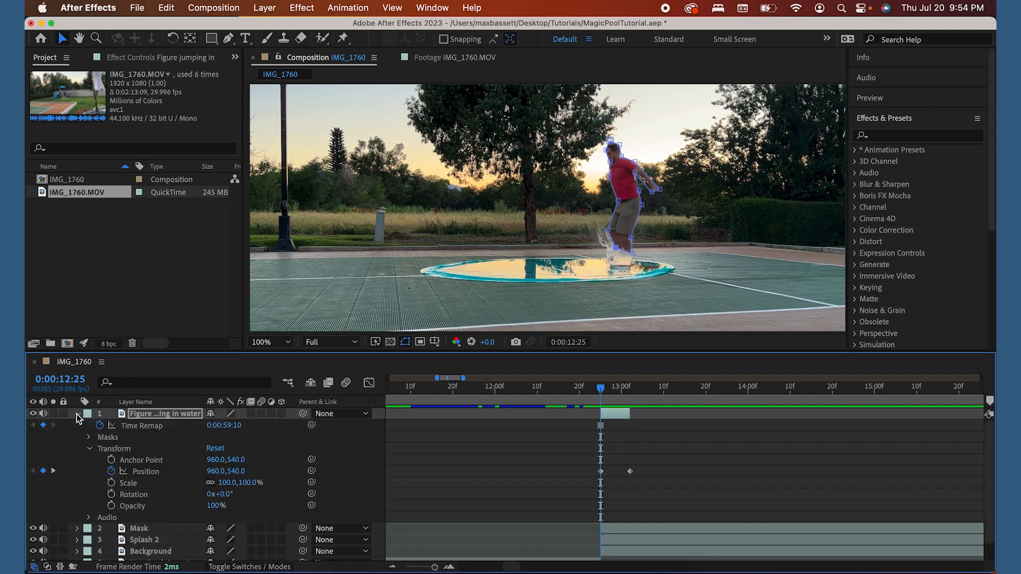
left_click(77, 414)
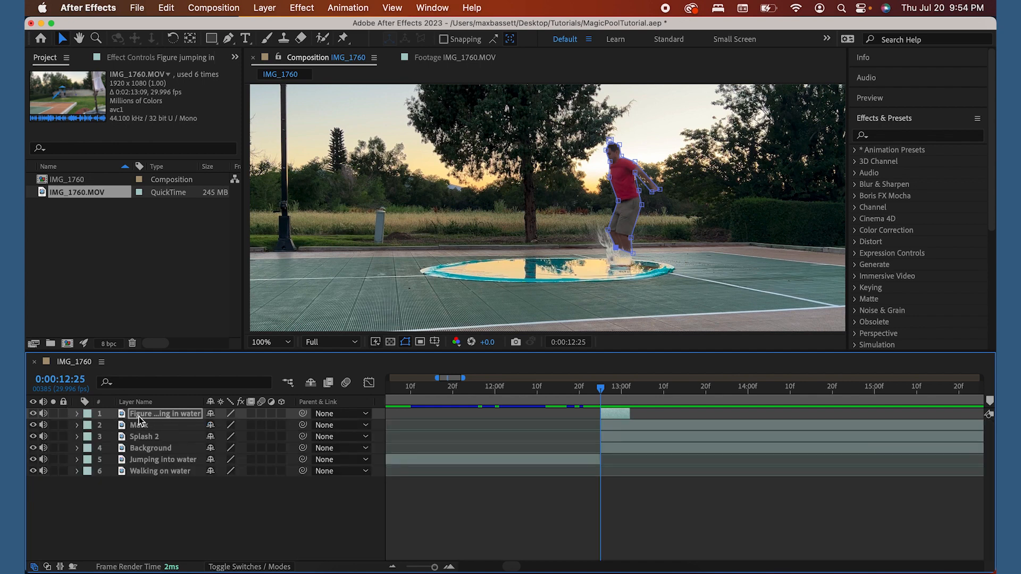
left_click(77, 414)
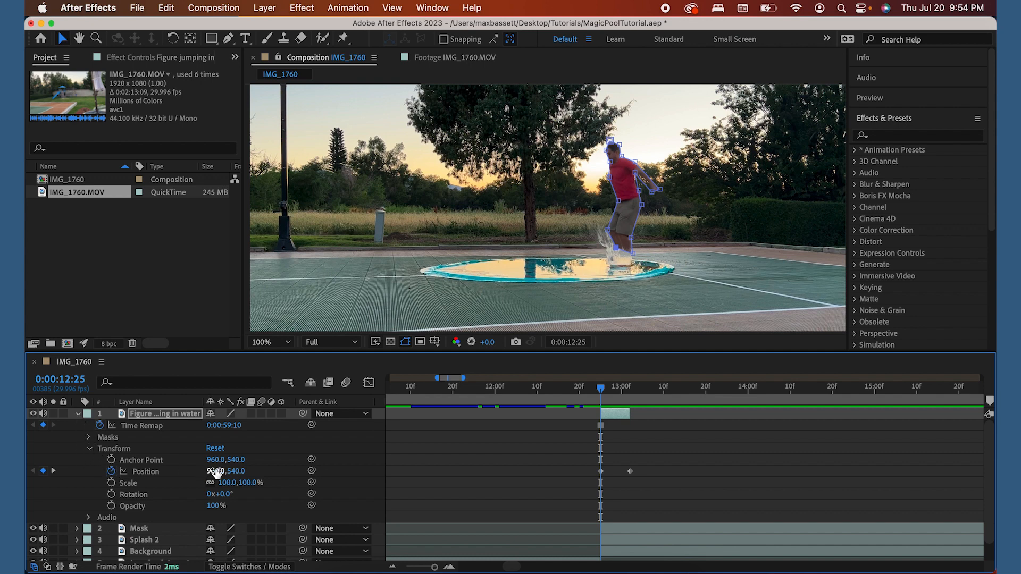
left_click(88, 438)
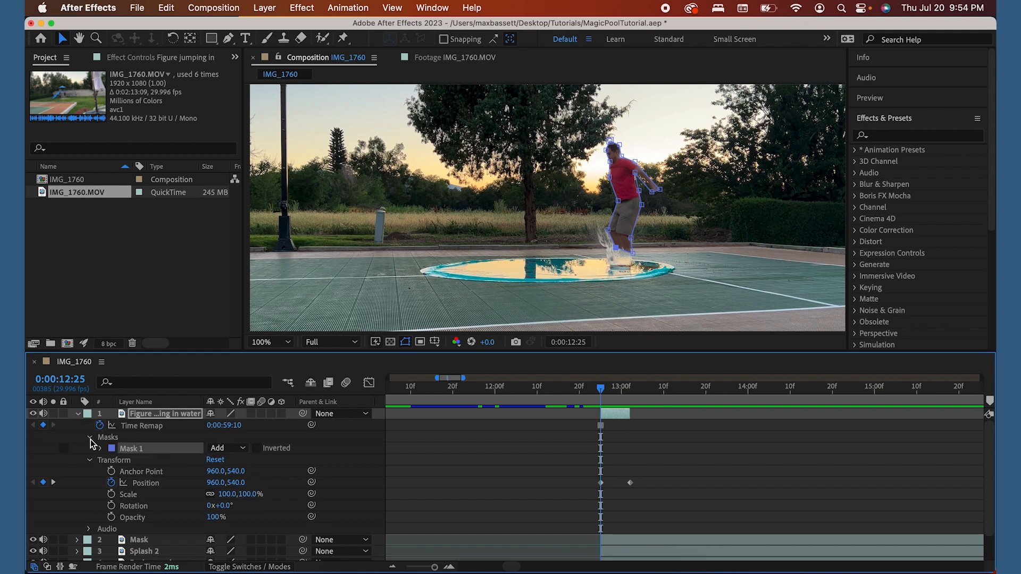
left_click(100, 450)
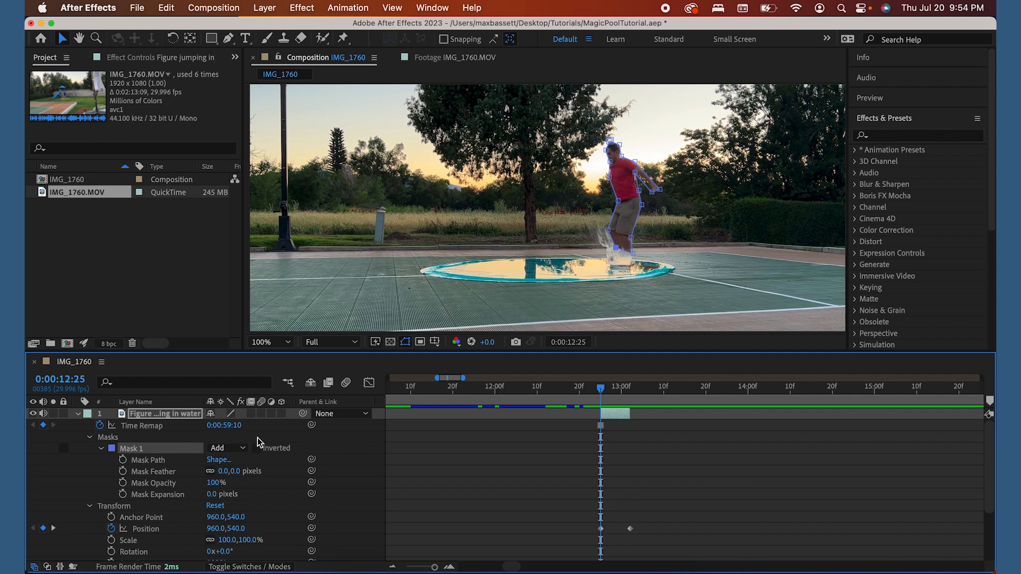
left_click(123, 460)
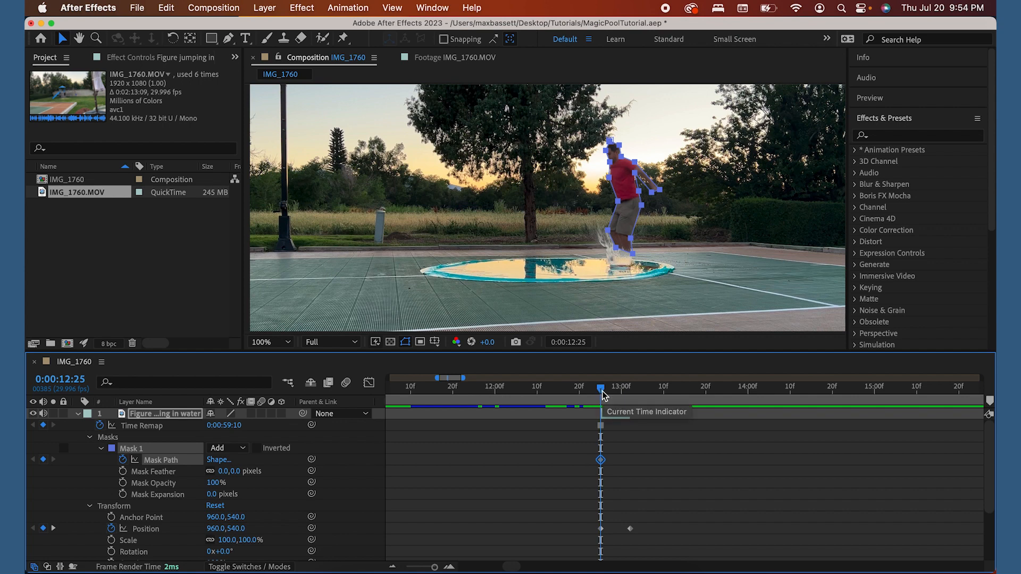
Step: At 0:00:12:27, pull Mask 1's foot points up to hide the legs below the water surface, and advance to 0:00:12:28
left_click_drag(602, 394, 605, 394)
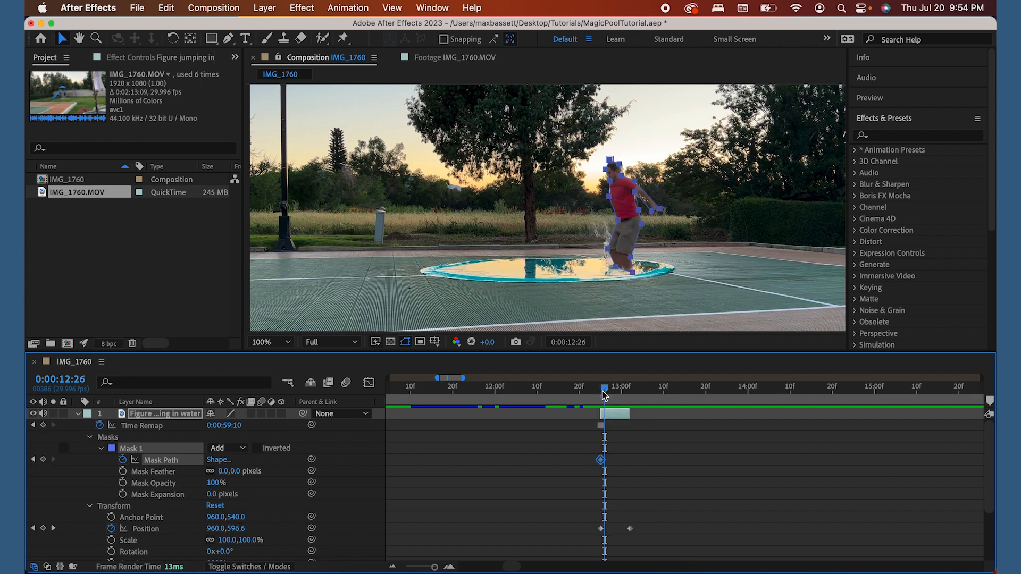
key("Page_Down")
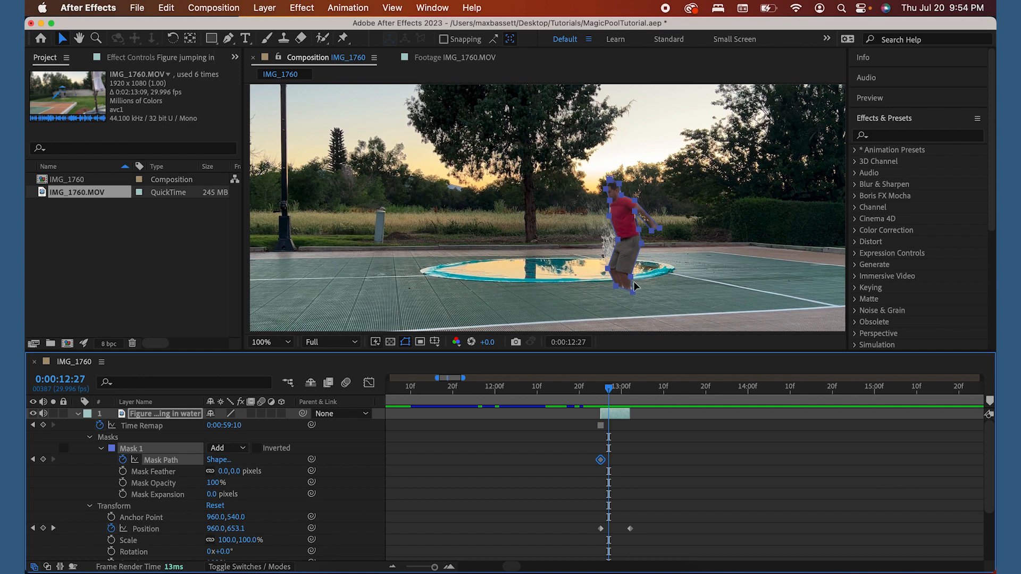
left_click_drag(633, 281, 634, 267)
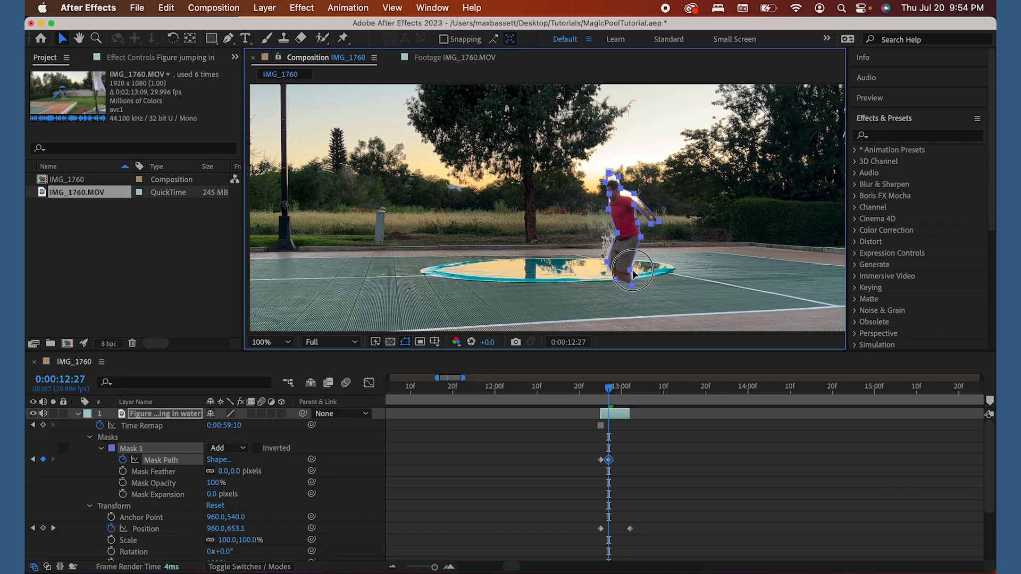
key("super+z")
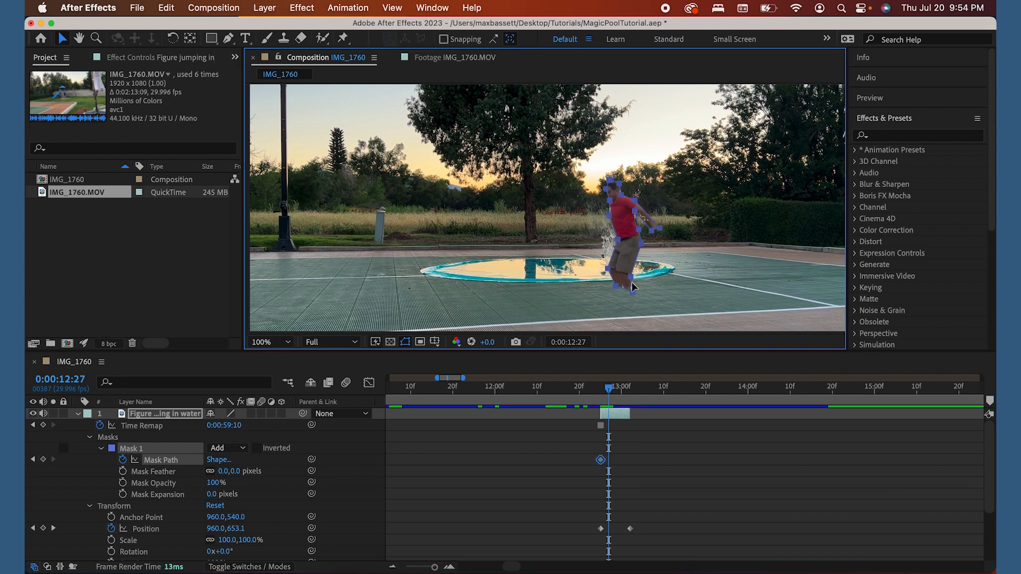
left_click(619, 305)
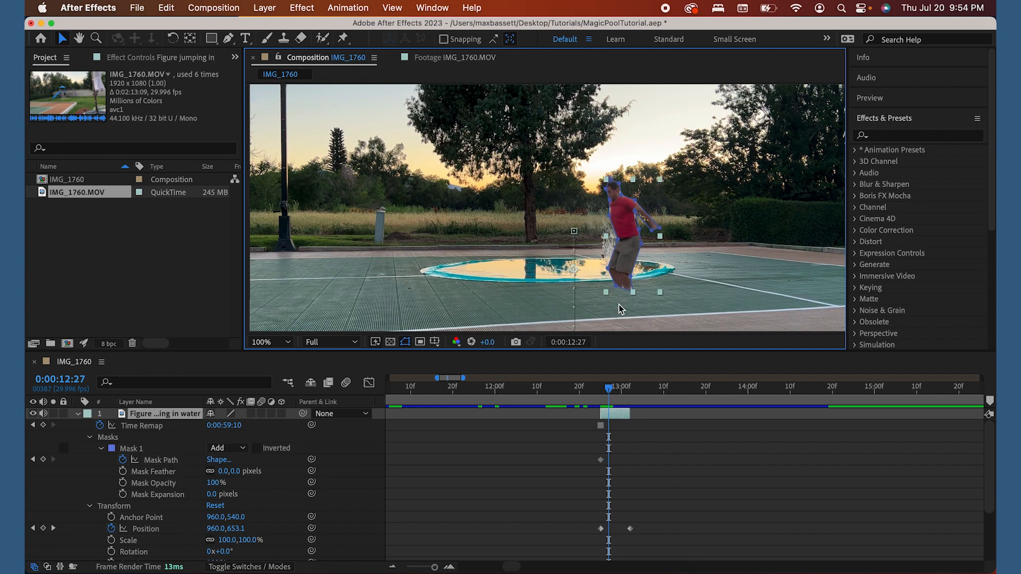
left_click(630, 277)
left_click_drag(633, 293, 628, 272)
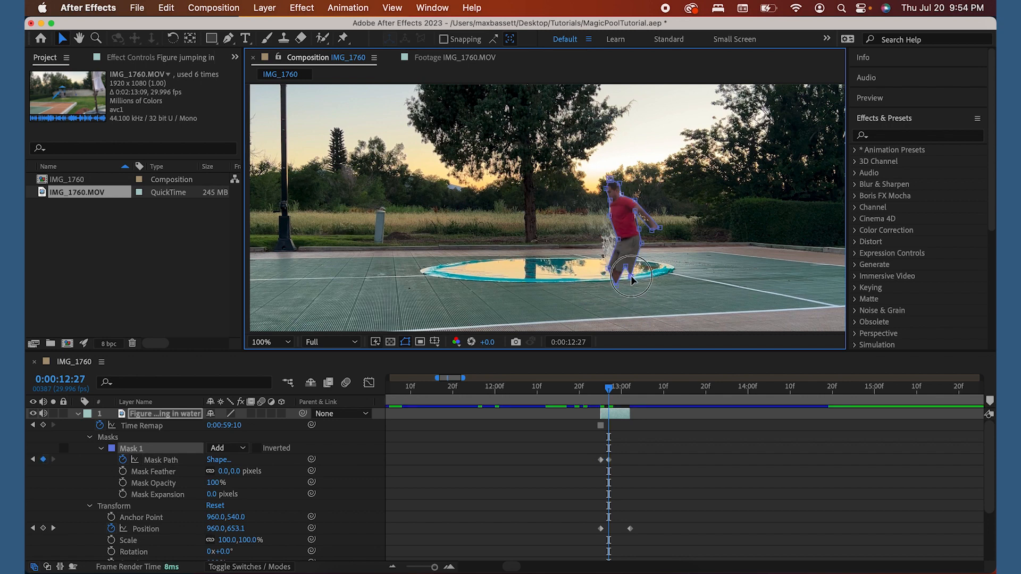
left_click(631, 270)
left_click(616, 285)
mouse_move(615, 286)
left_mouse_down()
mouse_move(619, 268)
mouse_move(610, 266)
left_mouse_up()
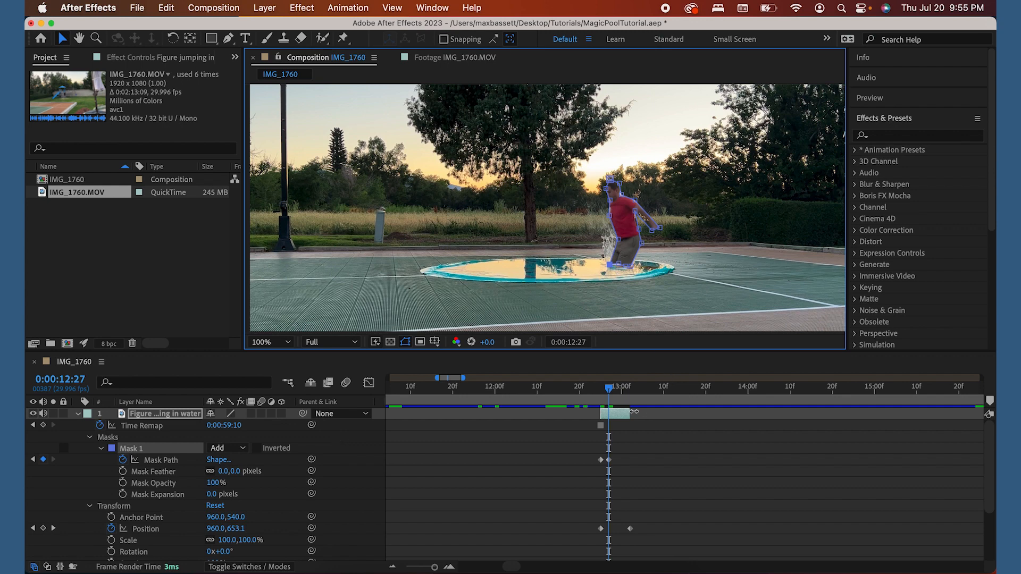
key("Page_Down")
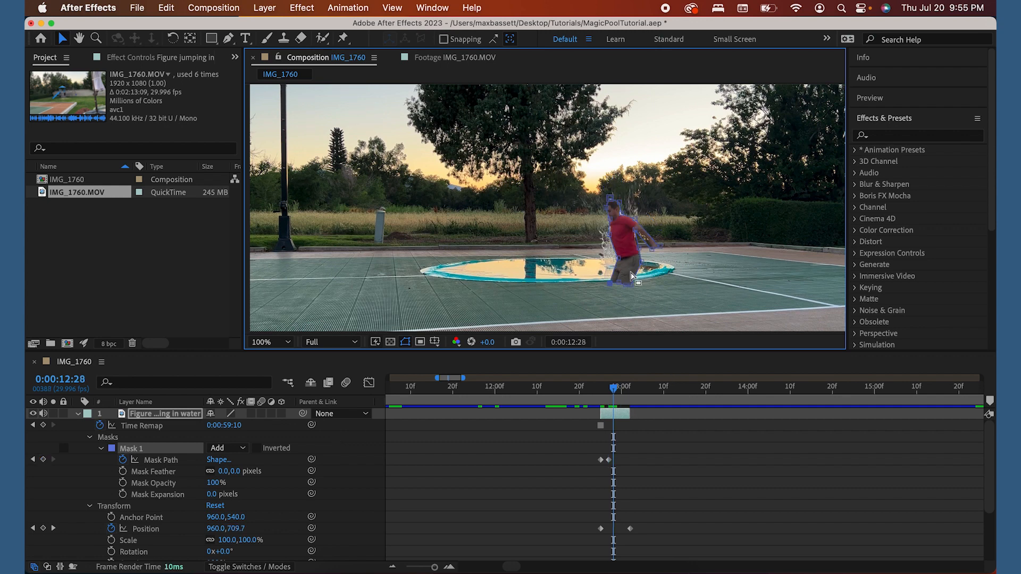
Step: At 0:00:12:28 and 0:00:12:29, pull Mask 1's lower points up to the water surface to hide the jumper's submerged legs
left_click_drag(631, 285, 632, 263)
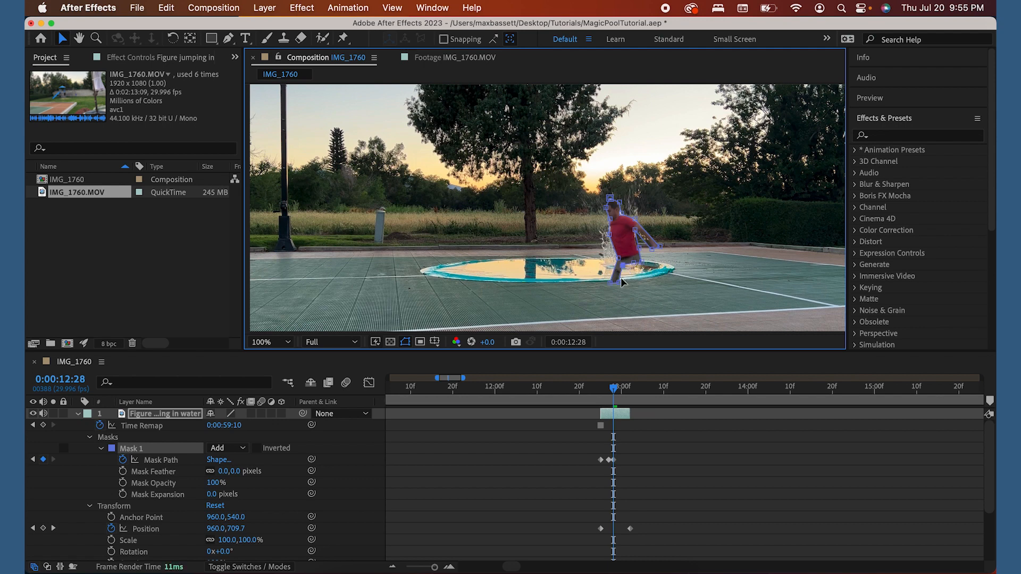
mouse_move(620, 281)
left_mouse_down()
mouse_move(617, 266)
mouse_move(633, 281)
mouse_move(634, 265)
mouse_move(624, 280)
mouse_move(623, 261)
mouse_move(620, 287)
mouse_move(614, 268)
left_mouse_up()
key("Page_Down")
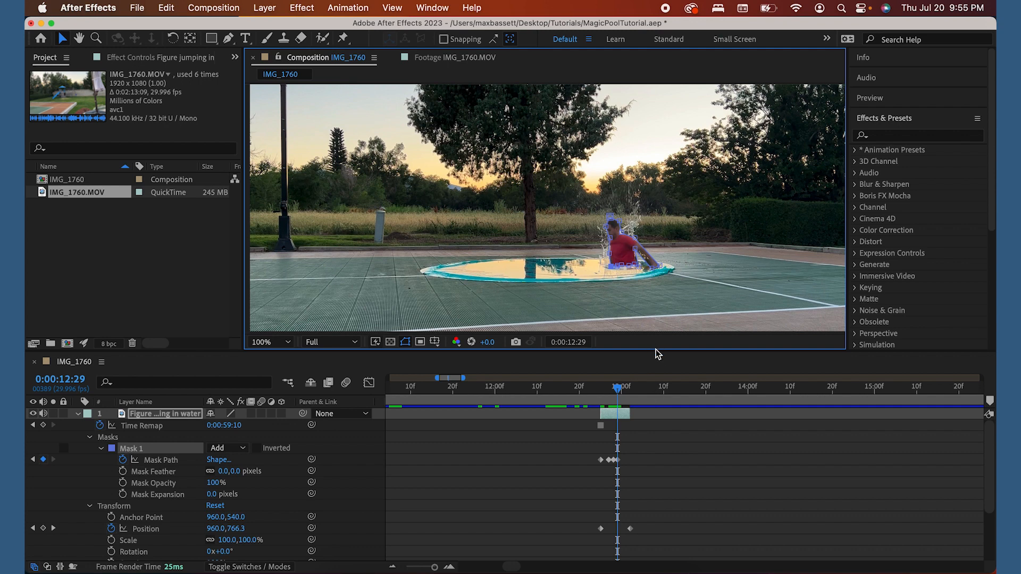
Step: At 0:00:13:00 and 0:00:13:01, pull Mask 1's lower points up to the water surface to hide the submerged torso, and advance to 0:00:13:02
key("Page_Down")
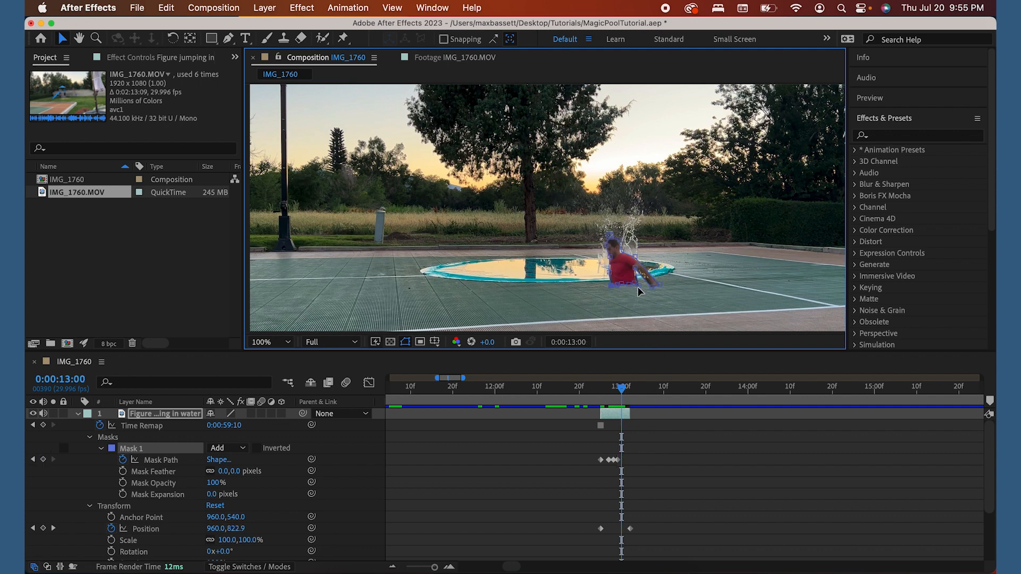
left_click_drag(639, 285, 612, 269)
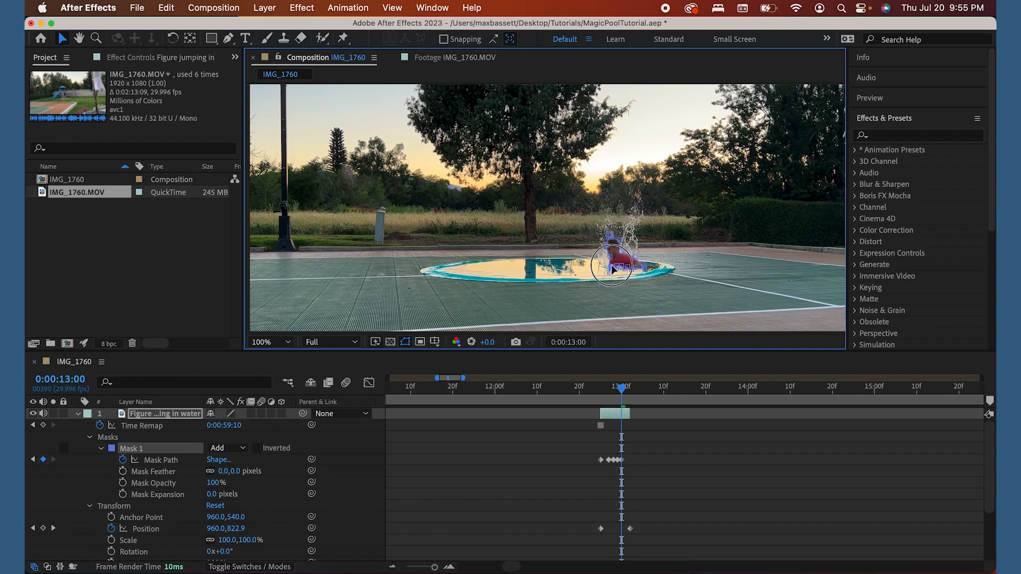
key("Page_Down")
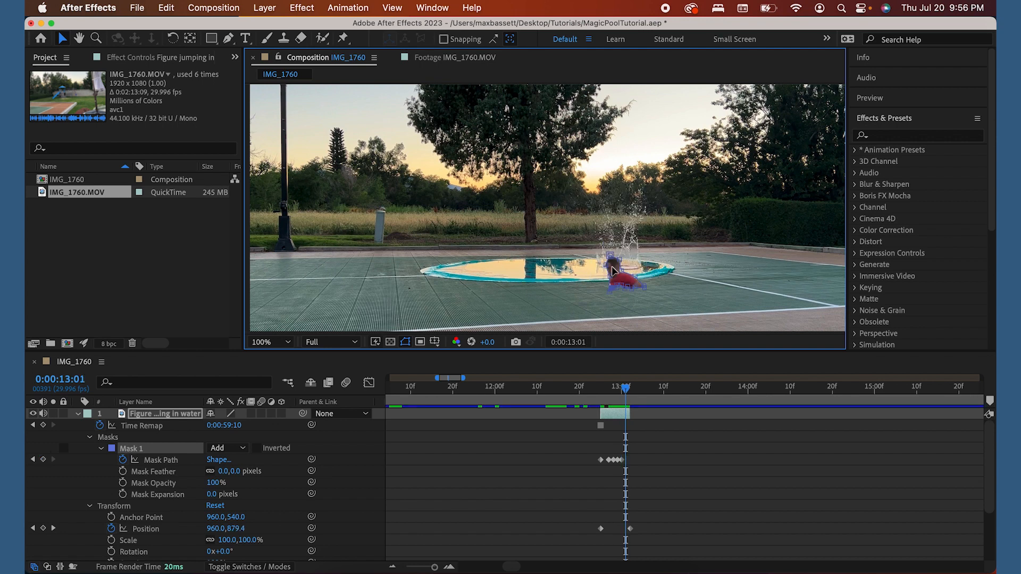
left_click_drag(643, 287, 610, 273)
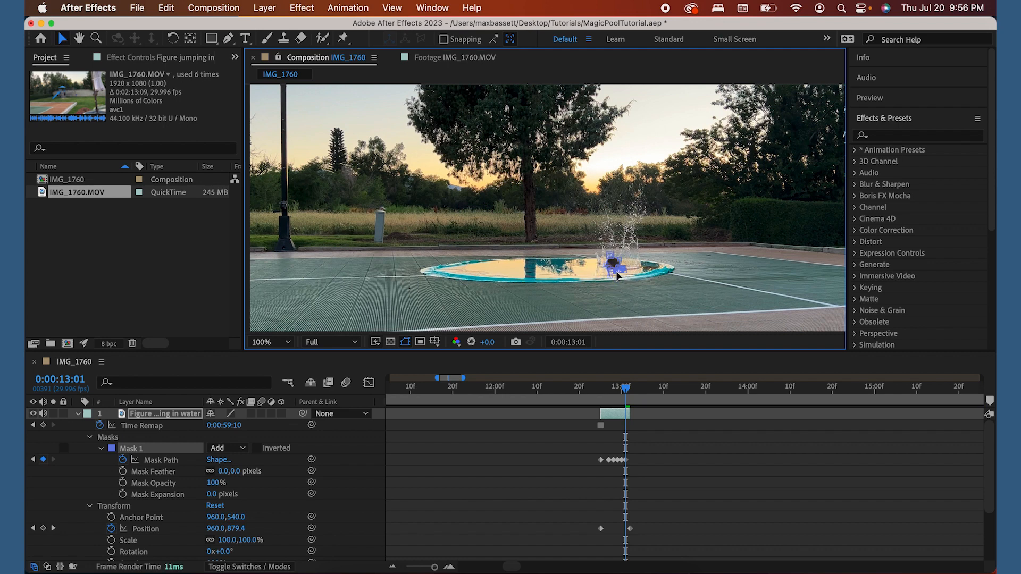
left_click(611, 275)
key("Page_Down")
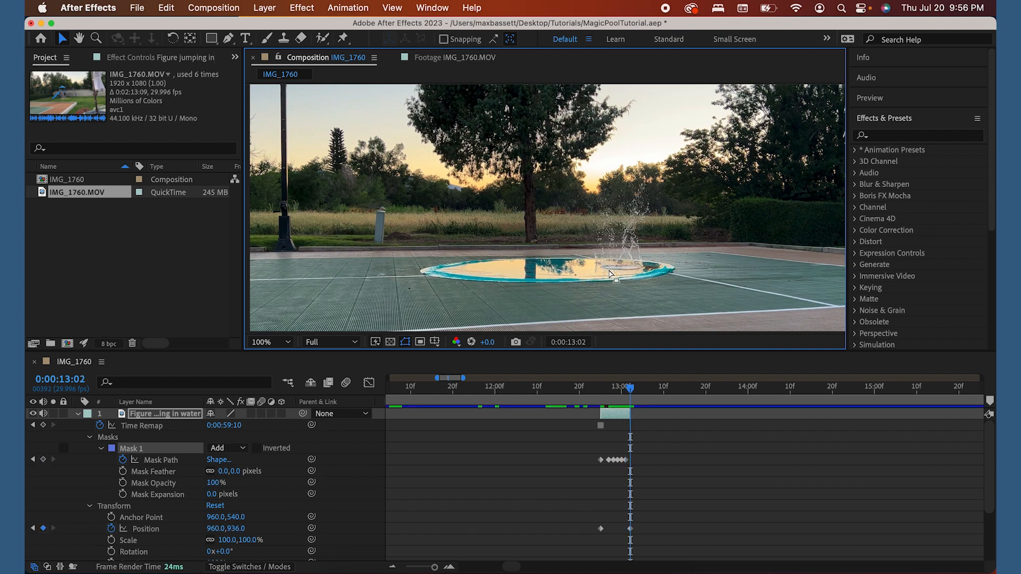
Step: Replay the jump and splash several times from just before the fall to check how the masked figure sinks into the pool
left_click(595, 389)
key("space")
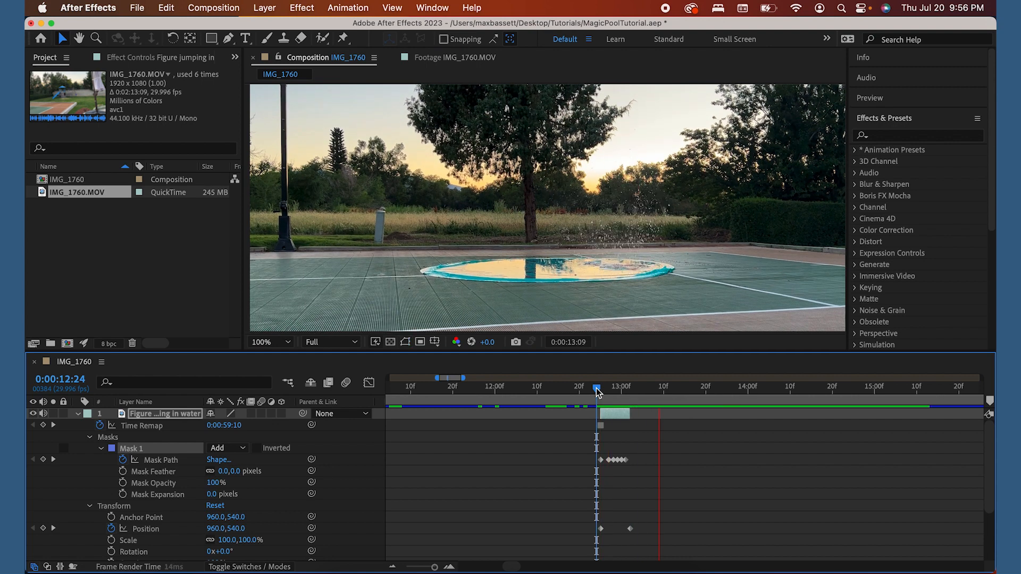
key("space")
left_click(581, 388)
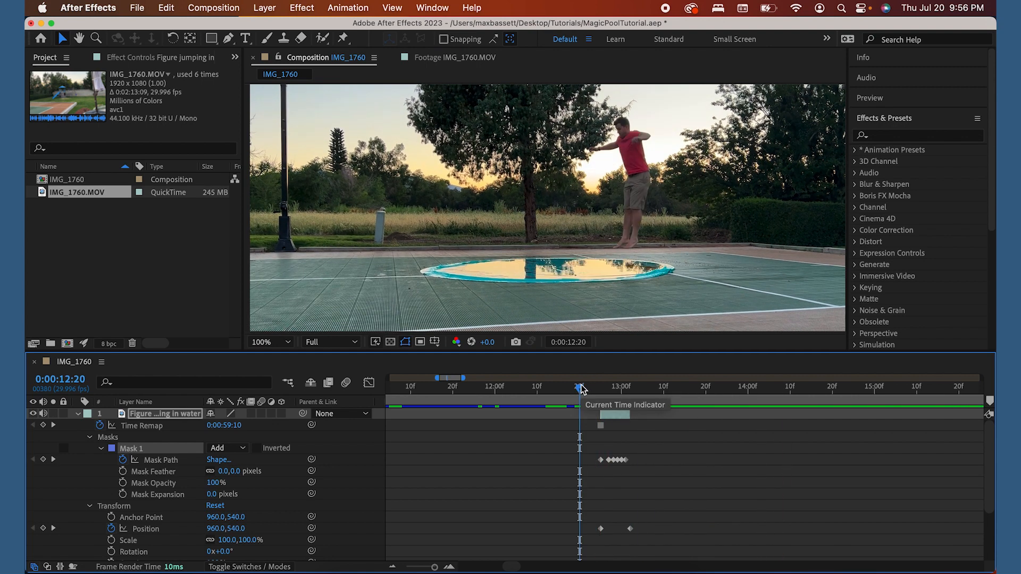
key("space")
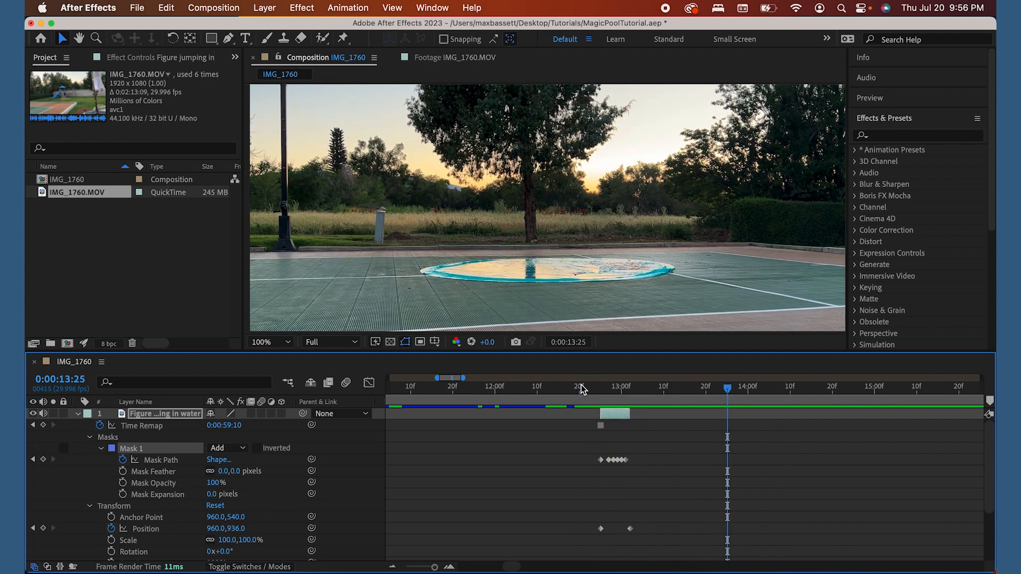
left_click(574, 388)
key("space")
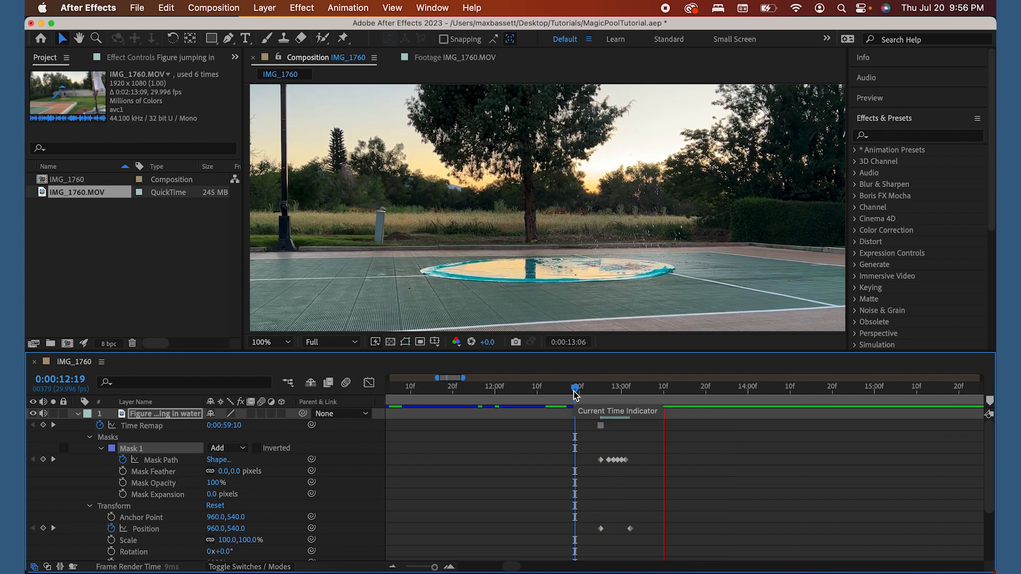
left_click(572, 386)
key("space")
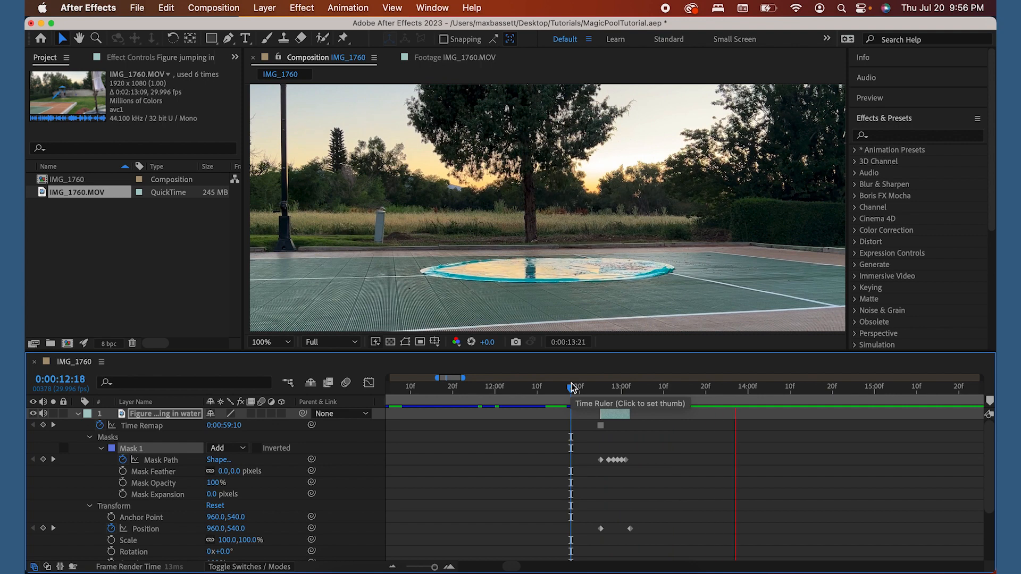
key("space")
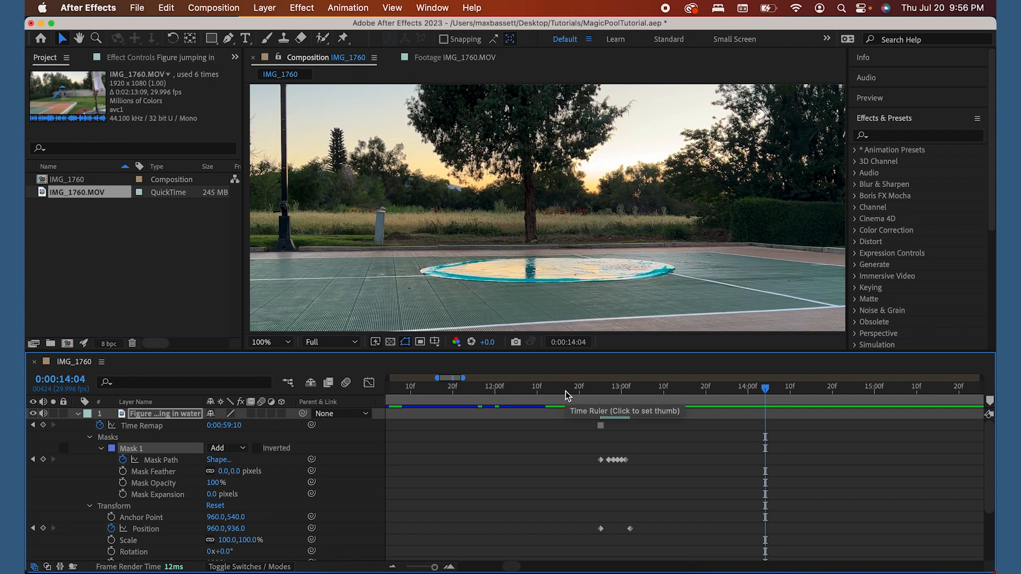
left_click(566, 390)
key("space")
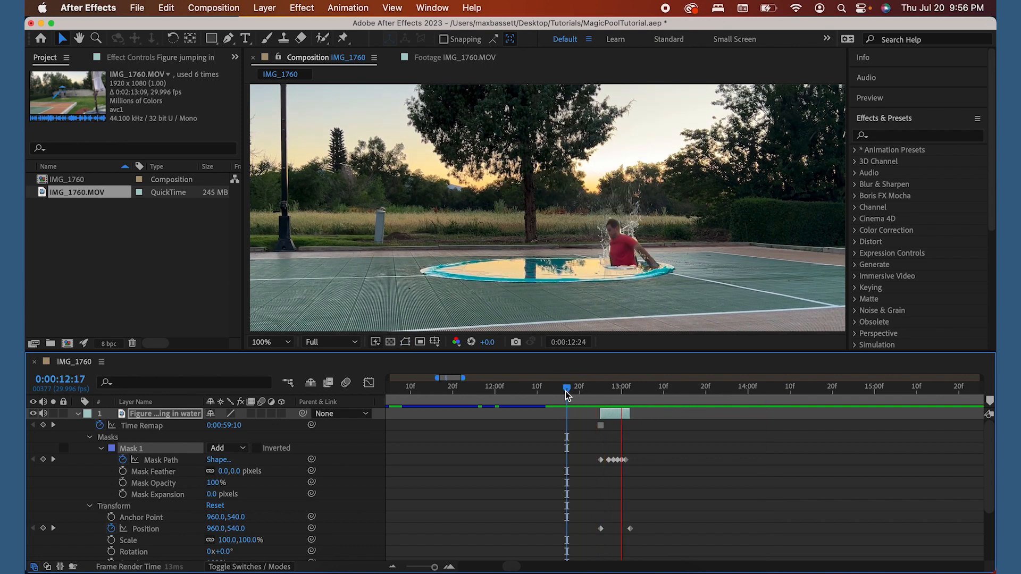
key("space")
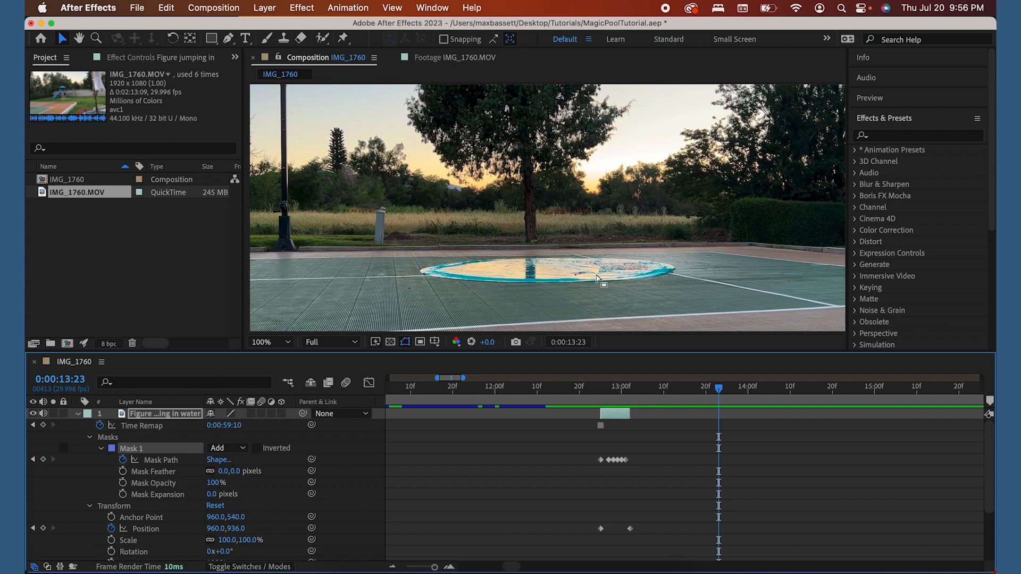
Step: Collapse the Figure jumping in water layer, pull the Mask layer's lower-right mask point slightly up and inward, and replay the splash
left_click(76, 413)
left_click(145, 430)
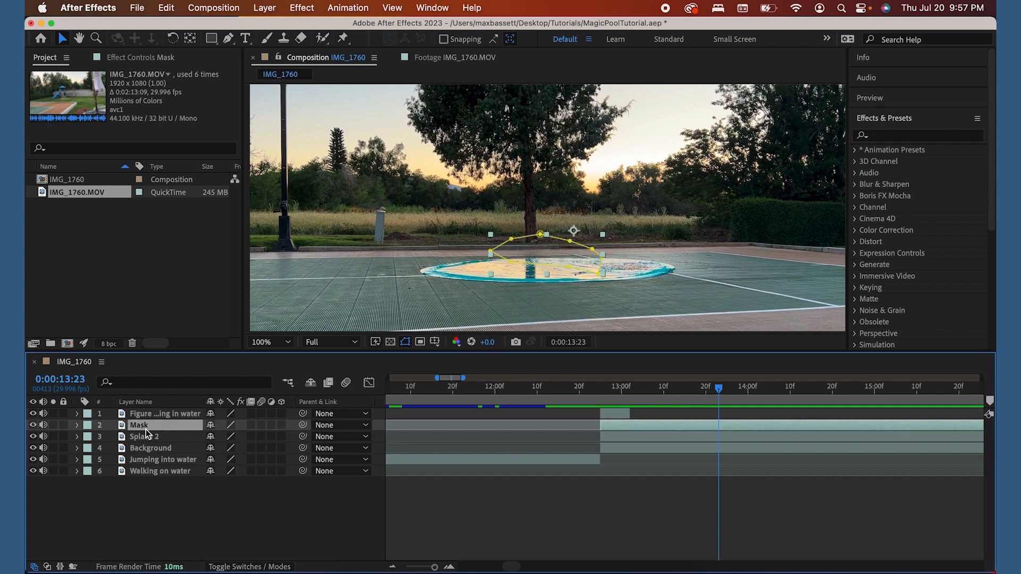
left_click(595, 274)
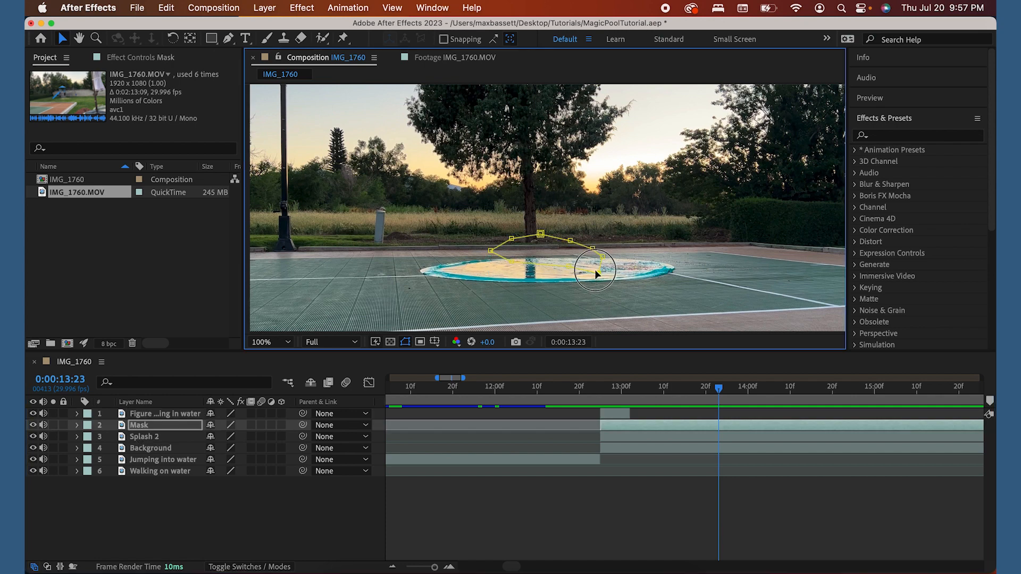
left_click_drag(595, 271, 590, 265)
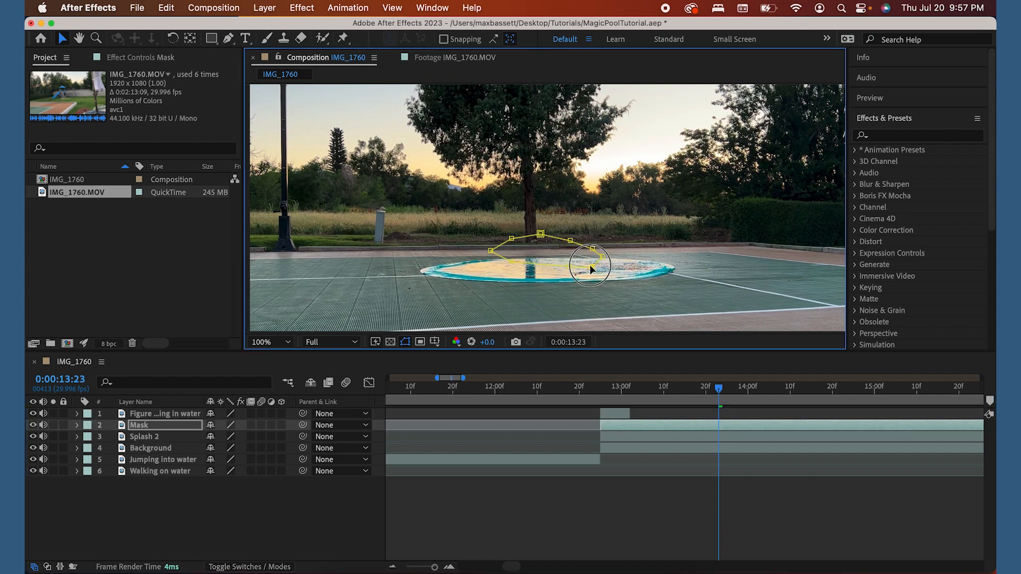
left_click(596, 385)
key("space")
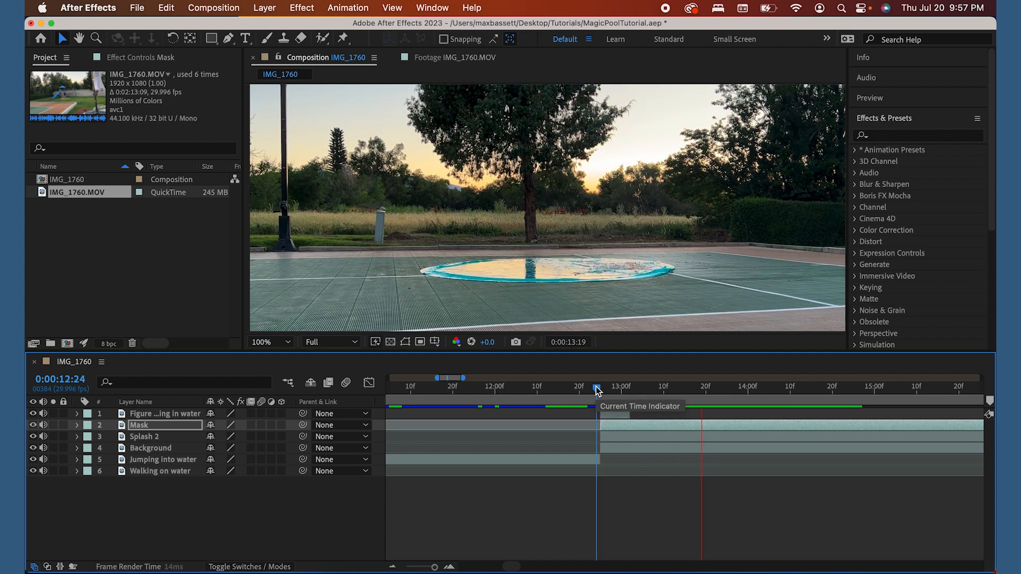
left_click(577, 393)
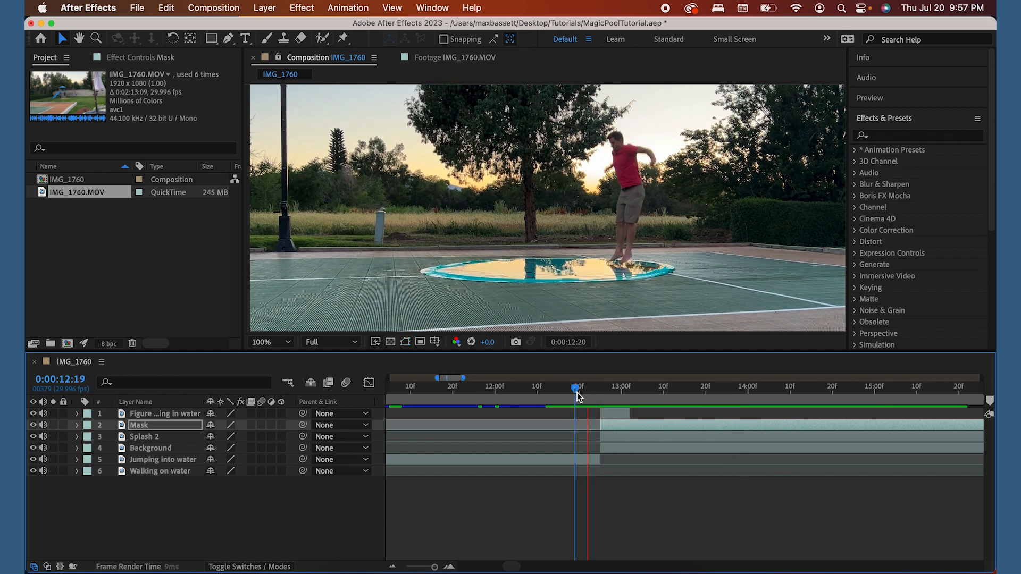
key("space")
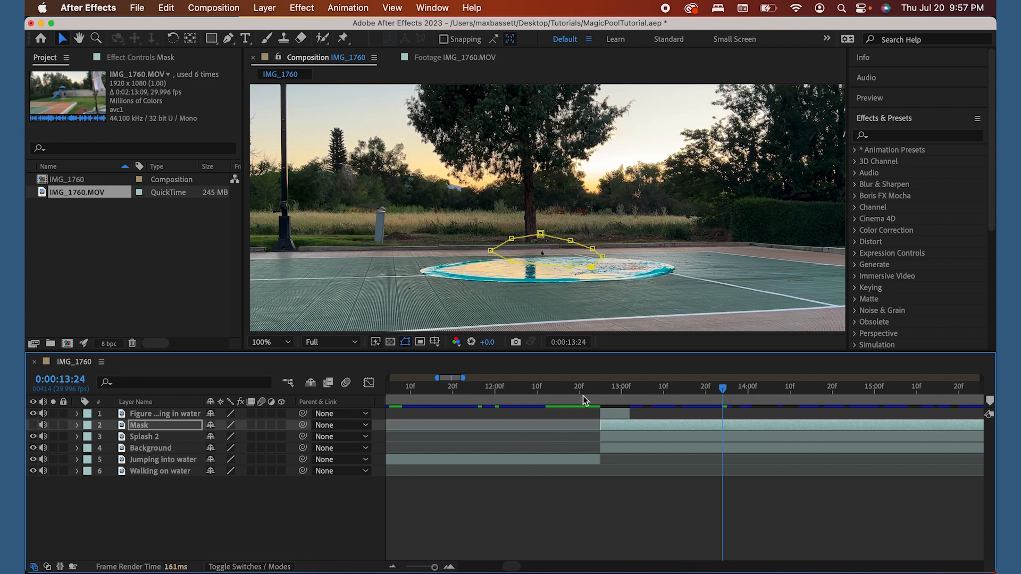
Step: With the Mask layer hidden, replay the splash from about 0:00:12:19 to compare the shot without it
left_click(583, 394)
key("space")
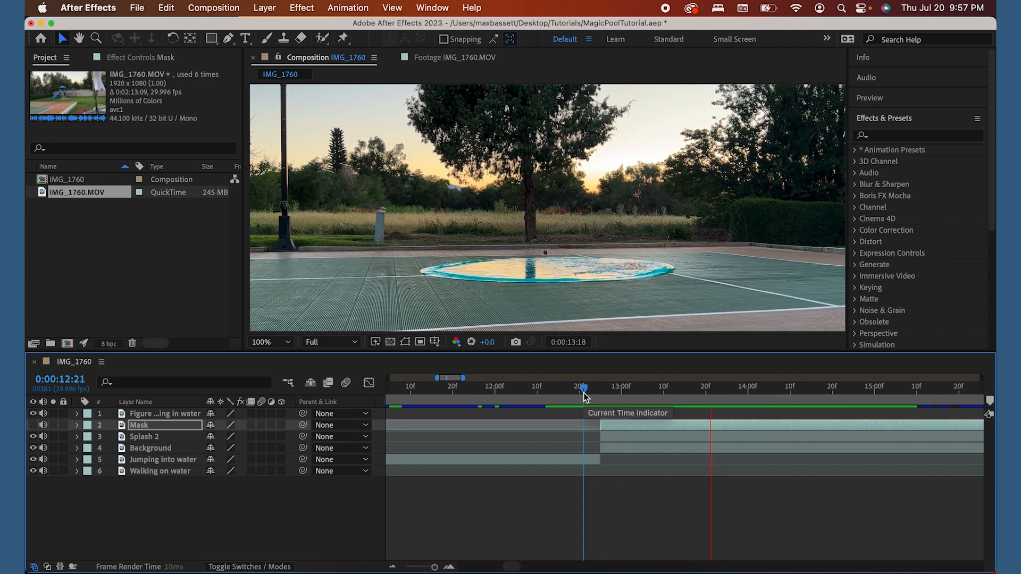
left_click_drag(583, 394, 574, 391)
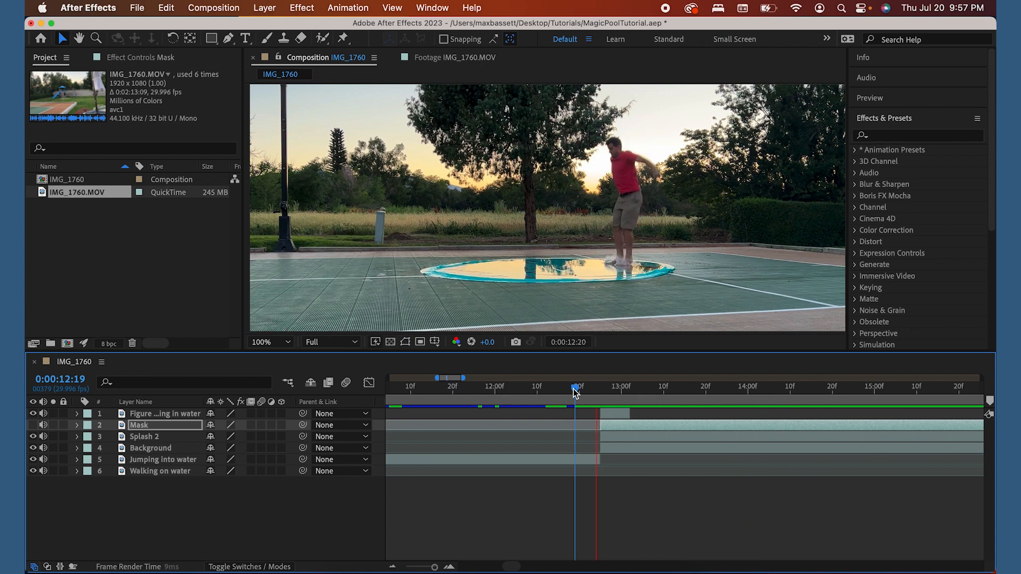
key("space")
left_click(574, 390)
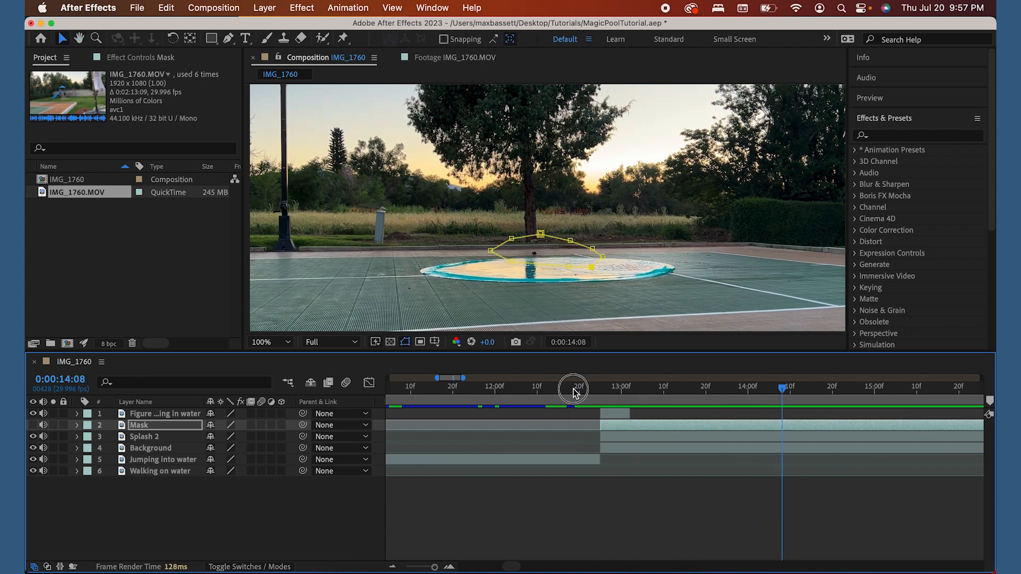
key("space")
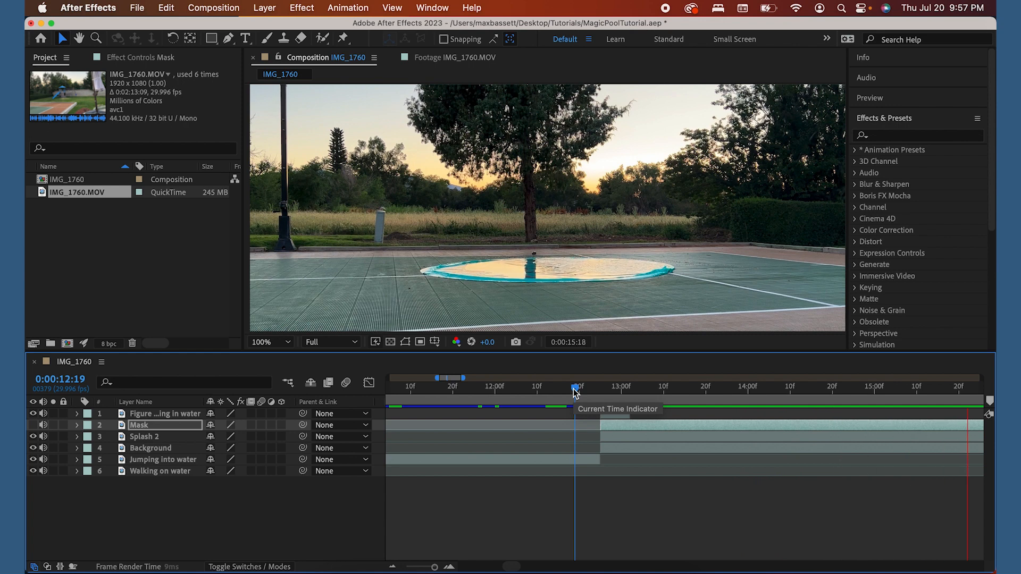
key("space")
Step: Make the Mask layer visible again and return to 0:00:12:21, with the timeline showing the full layer lengths
key("minus")
key("minus")
key("minus")
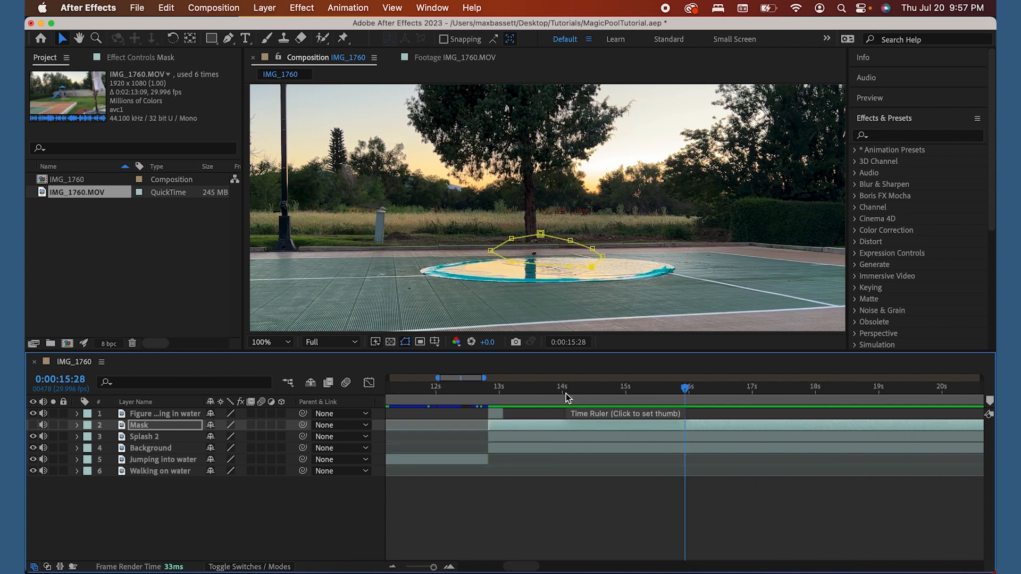
left_click(33, 425)
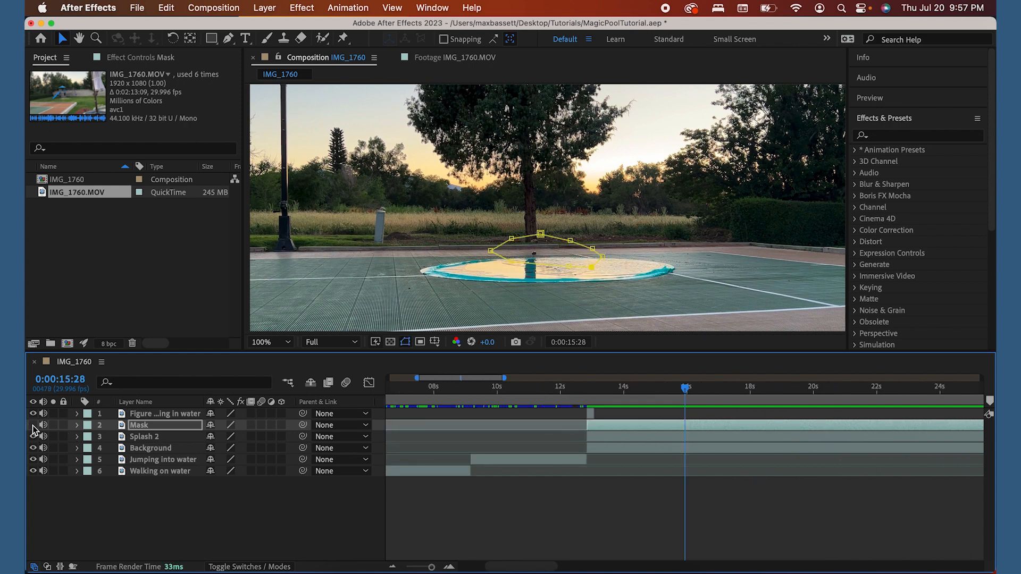
left_click(583, 387)
key("minus")
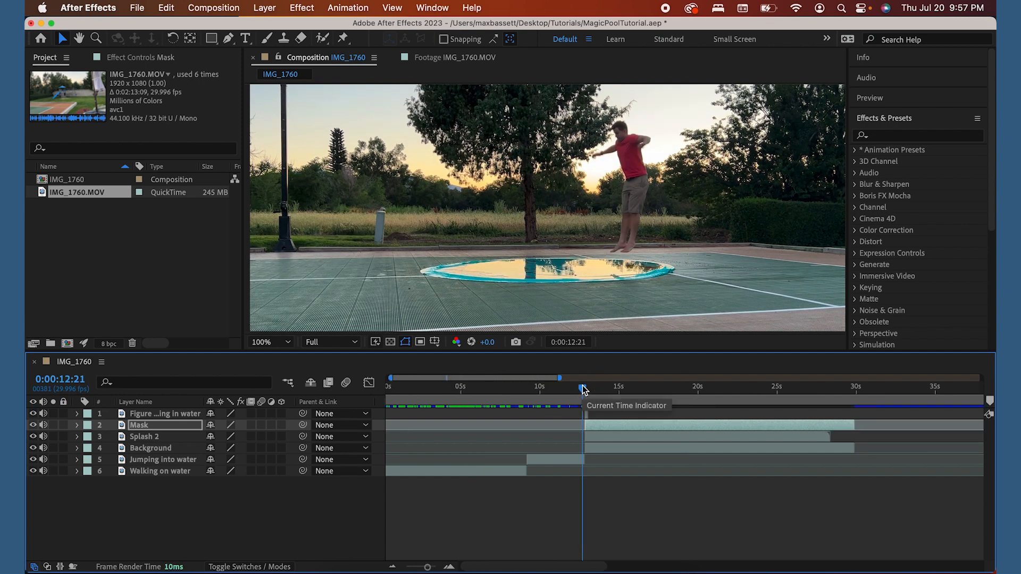